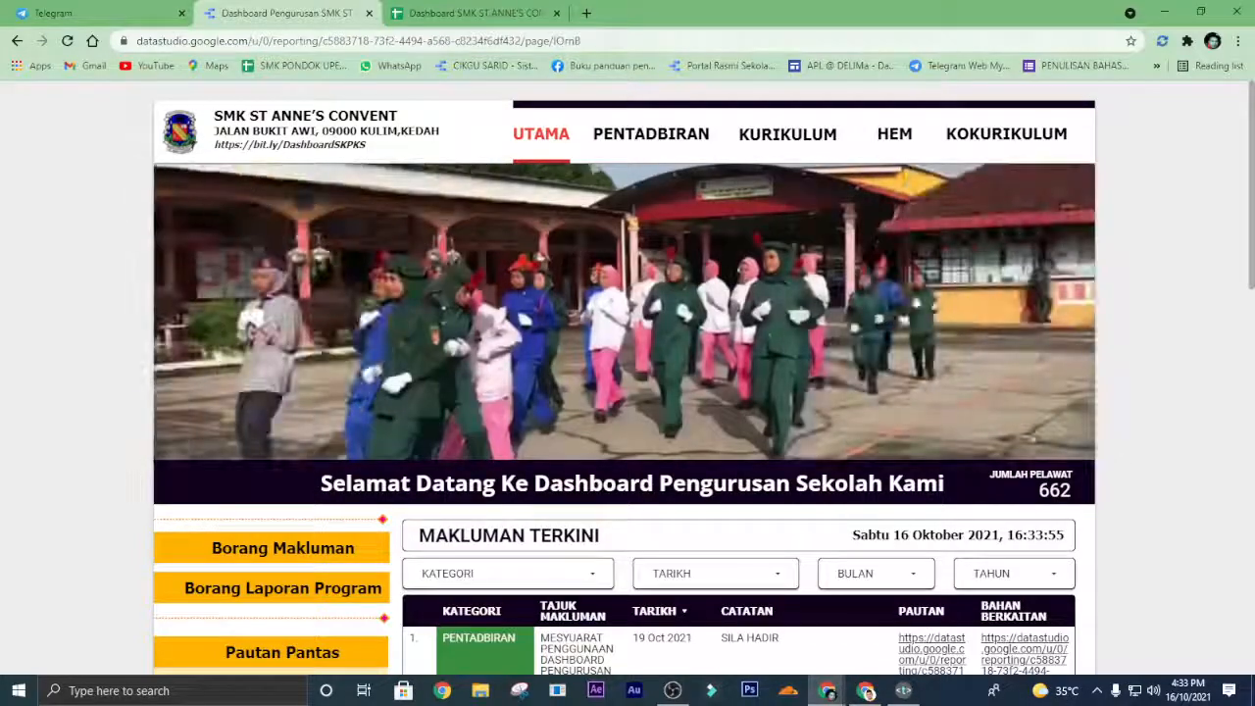
Open the Google Analytics user settings page in a new browser tab.
click(587, 13)
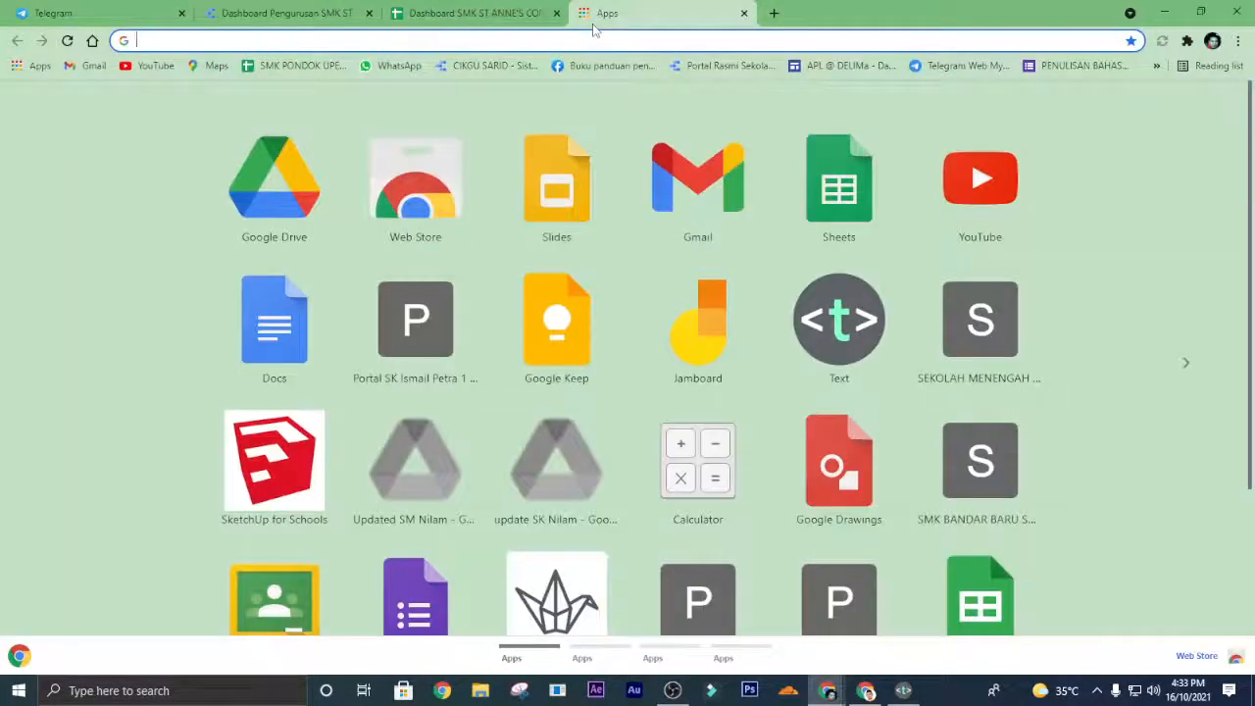
text(g)
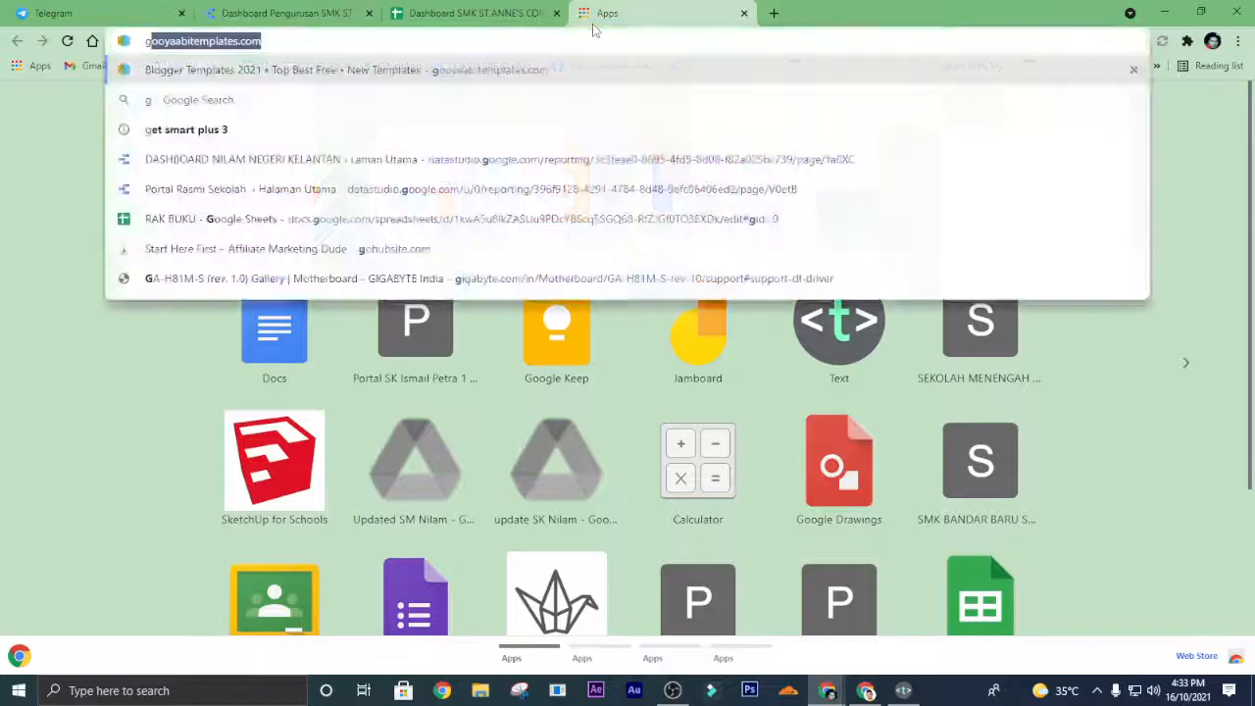
text(oo)
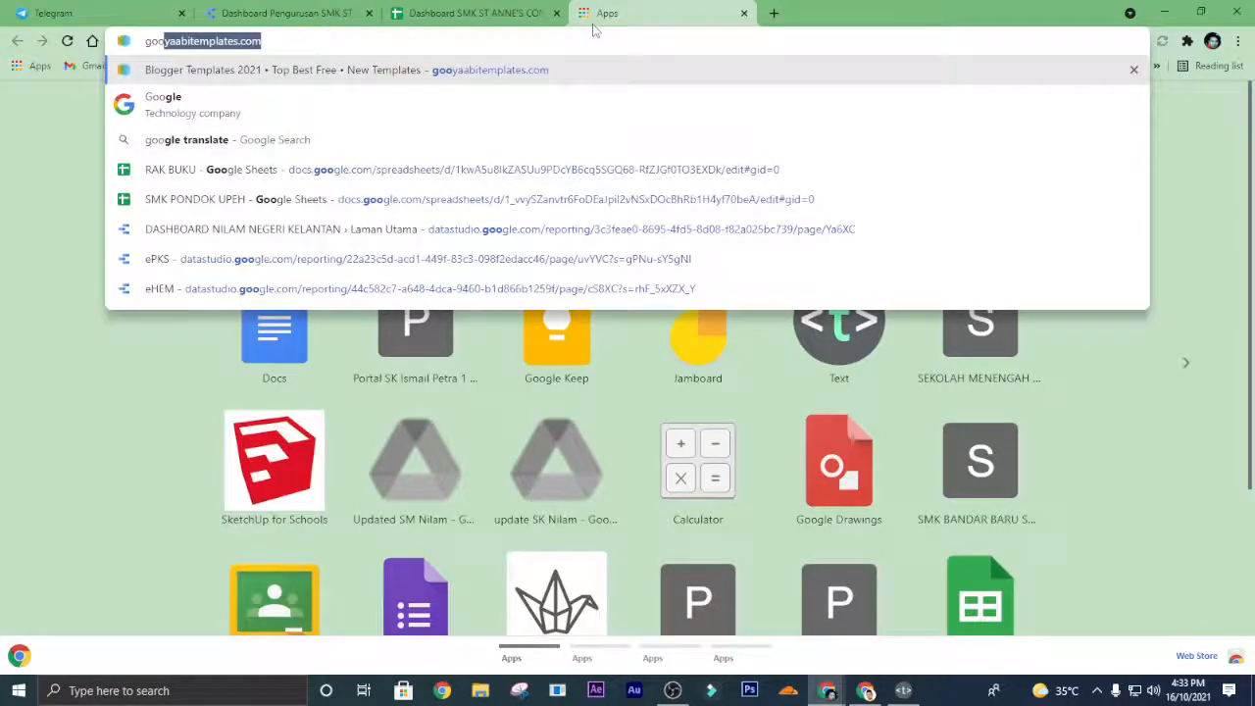
text(gle )
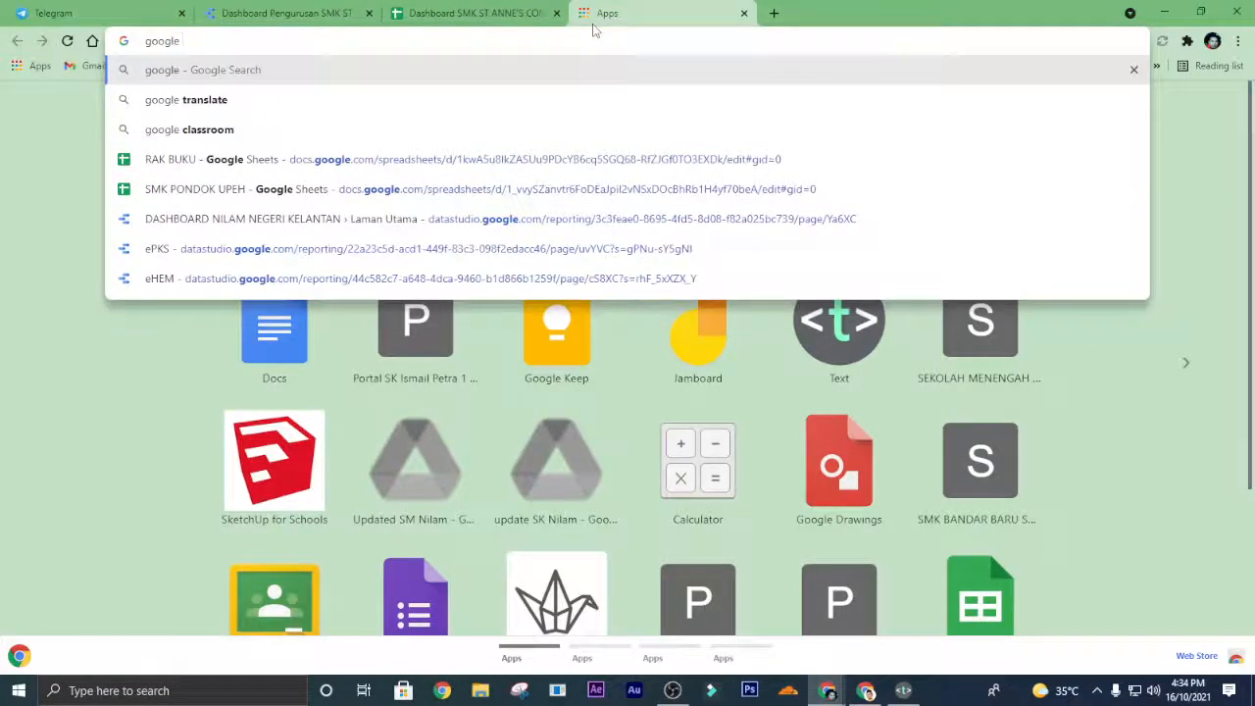
text(ana)
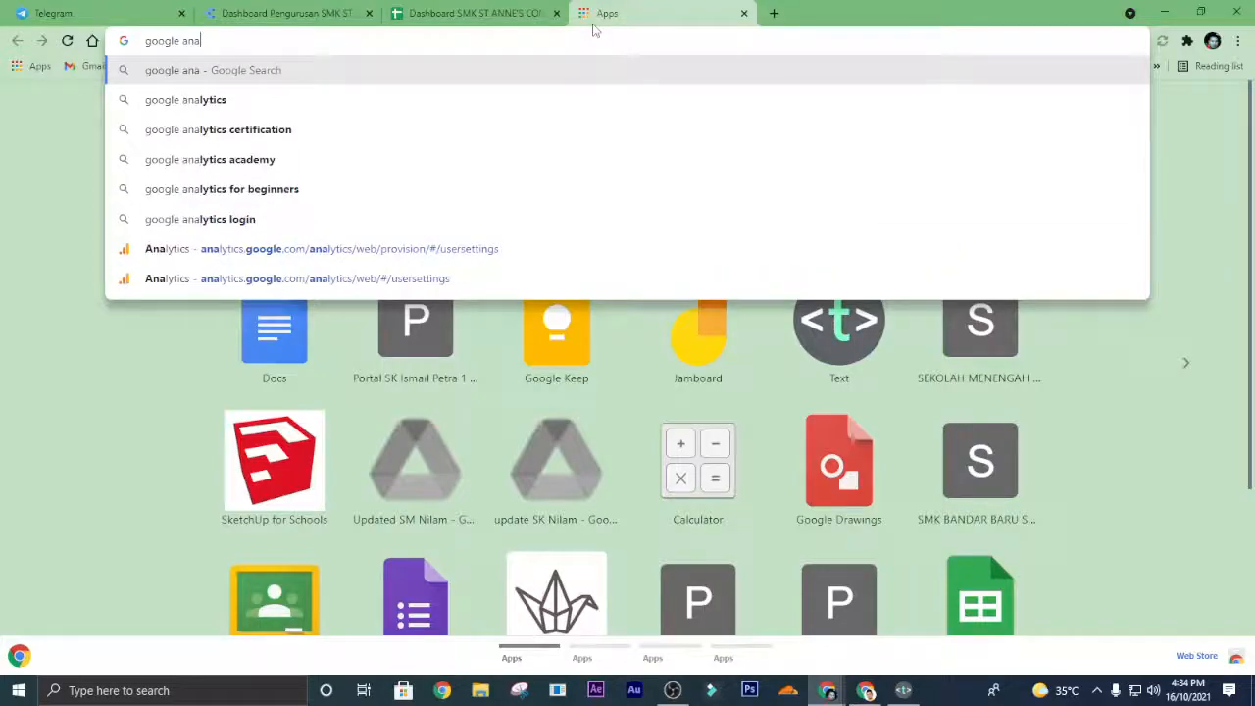
click(410, 279)
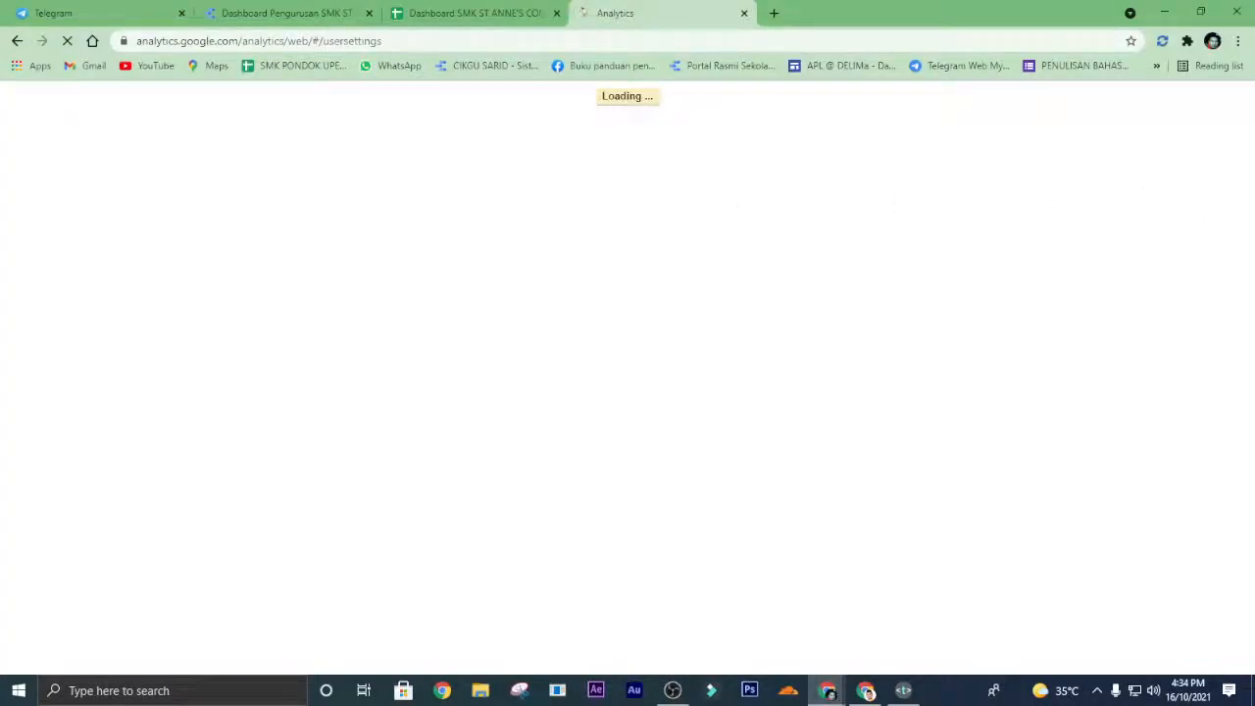
Copy the school name SMK ST ANNE'S CONVENT from the header of the Dashboard Pengurusan report.
key(ctrl+shift+Tab)
key(ctrl+shift+Tab)
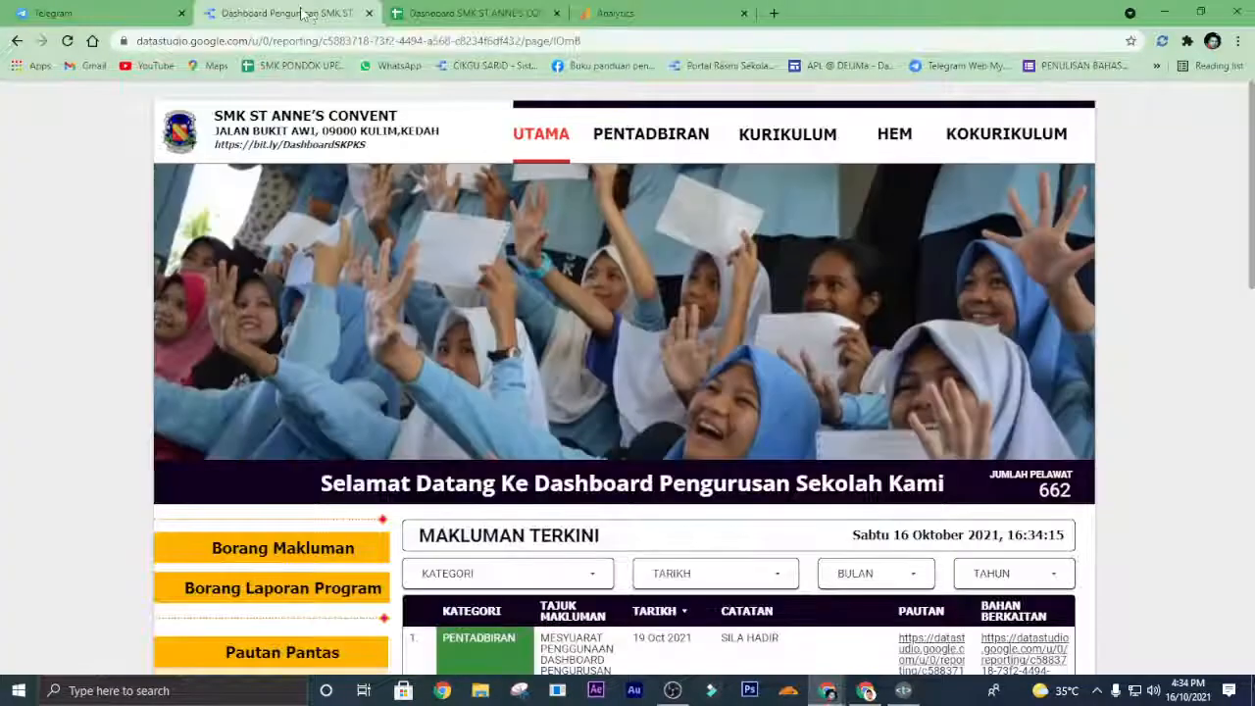
drag(398, 116, 213, 116)
right_click(226, 117)
click(239, 128)
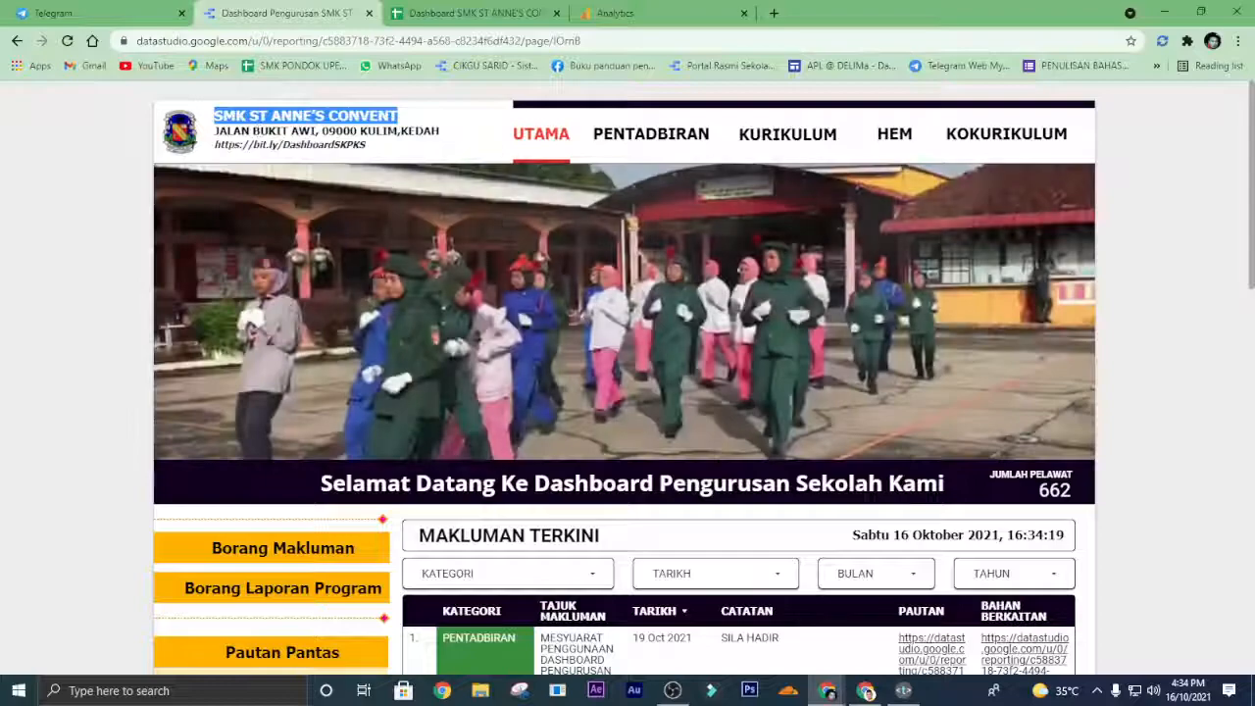
Start a new property in the Google Analytics admin area and name it SMK ST ANNE'S CONVENT.
click(702, 12)
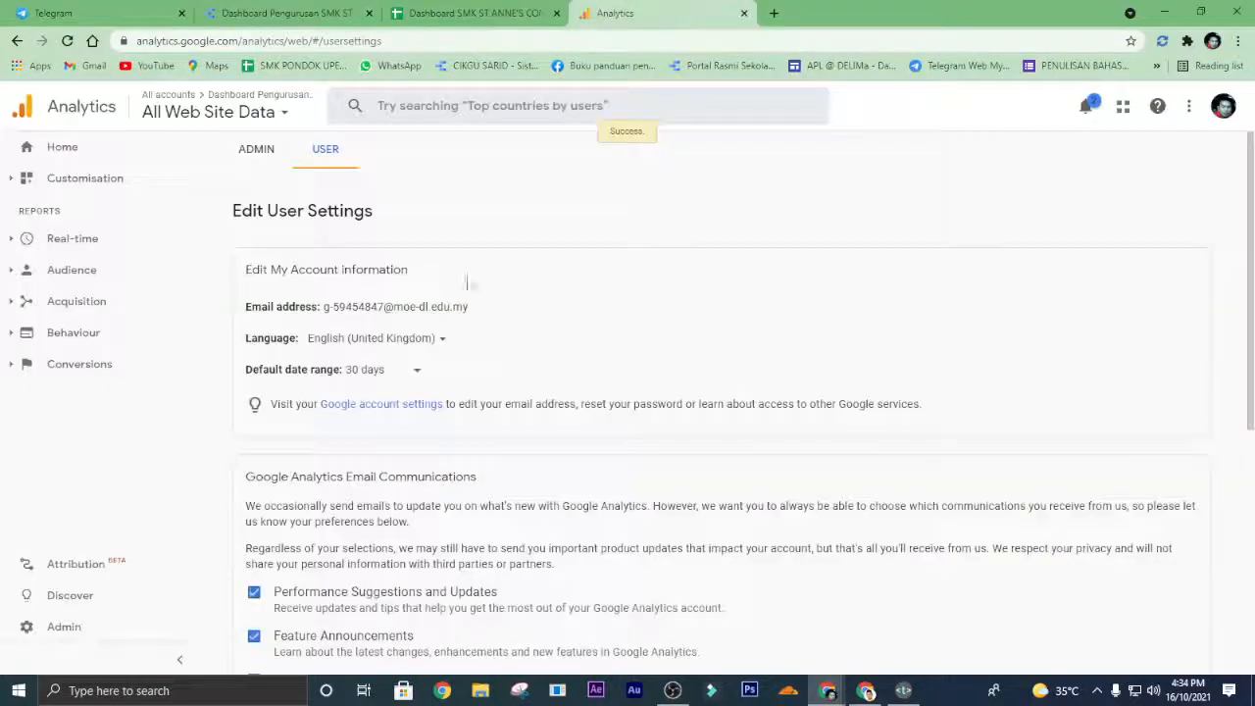
click(79, 626)
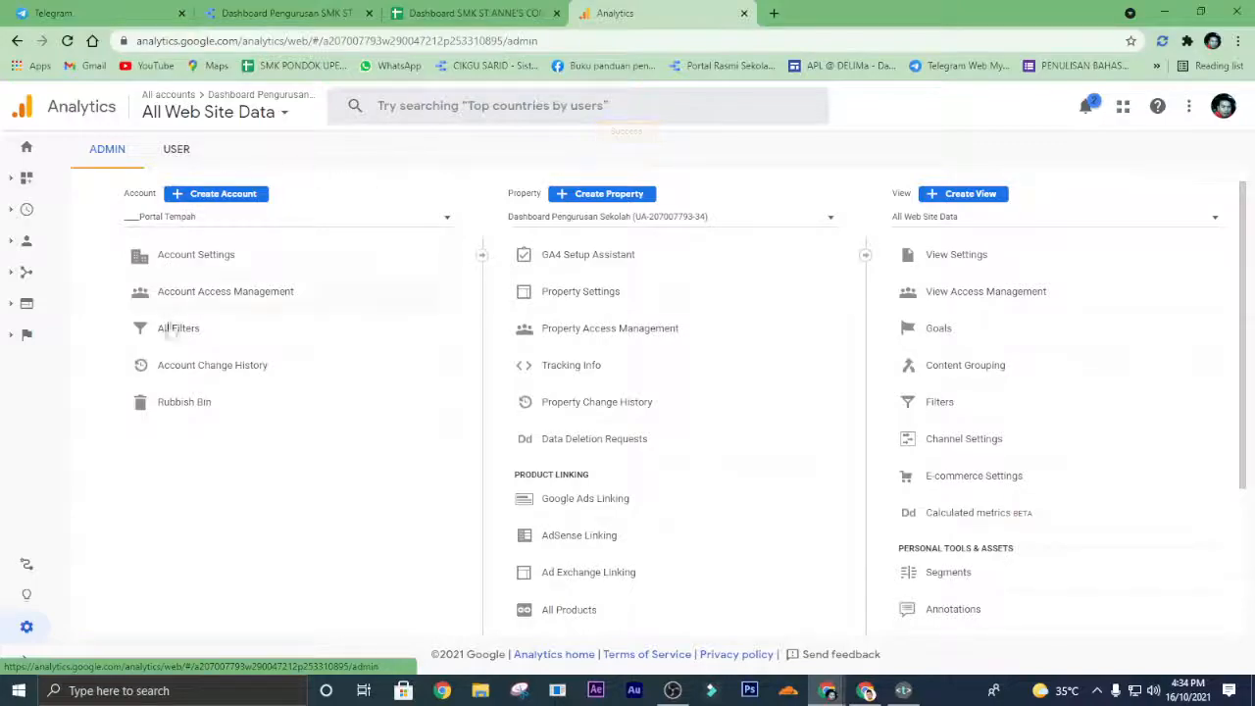
click(591, 201)
click(355, 432)
right_click(353, 432)
click(409, 317)
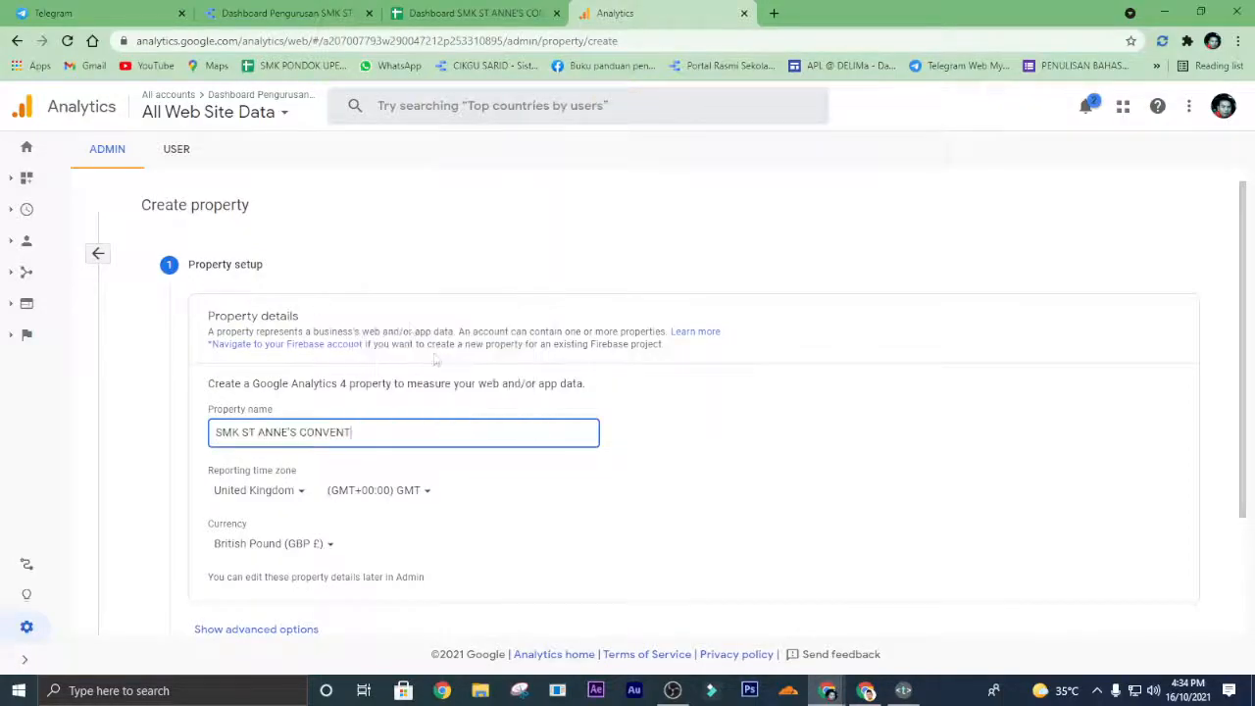
Enable creation of a Universal Analytics property in the advanced options with website URL datastudio.com, and continue to the business details.
scroll(436, 361, down, 2)
scroll(295, 388, up, 1)
click(257, 549)
scroll(686, 412, down, 2)
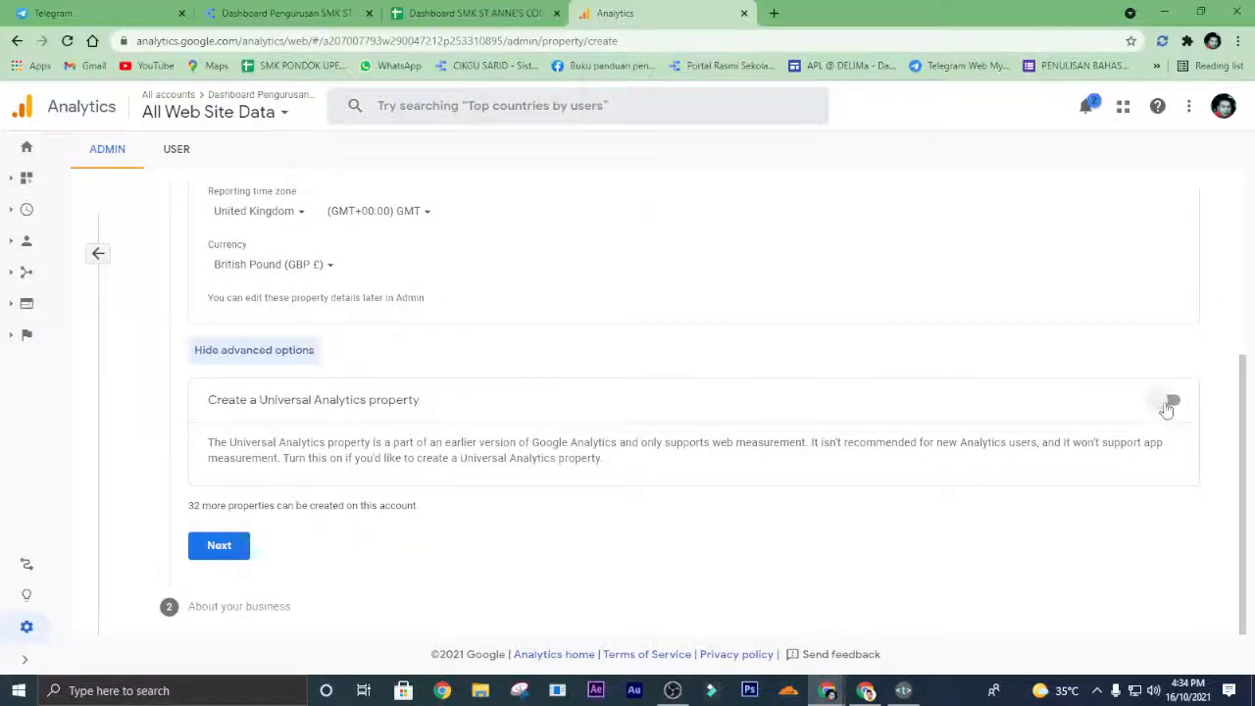
click(1166, 408)
scroll(434, 578, down, 3)
click(365, 302)
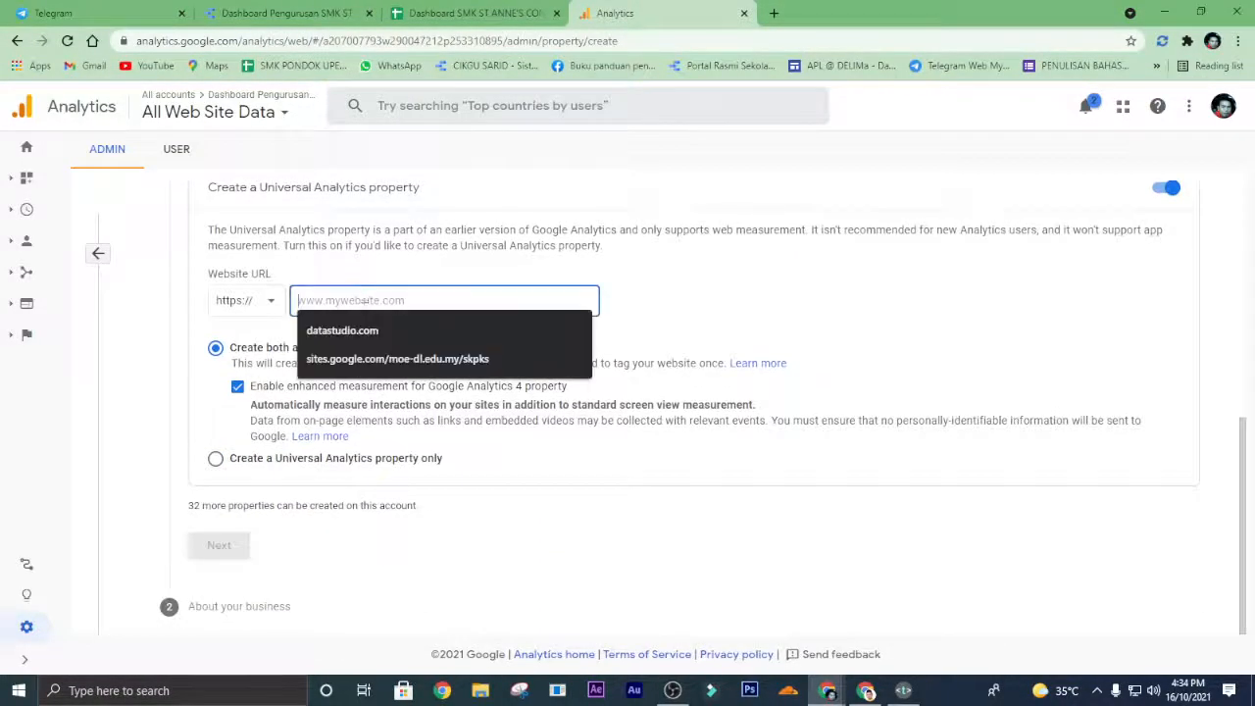
click(342, 331)
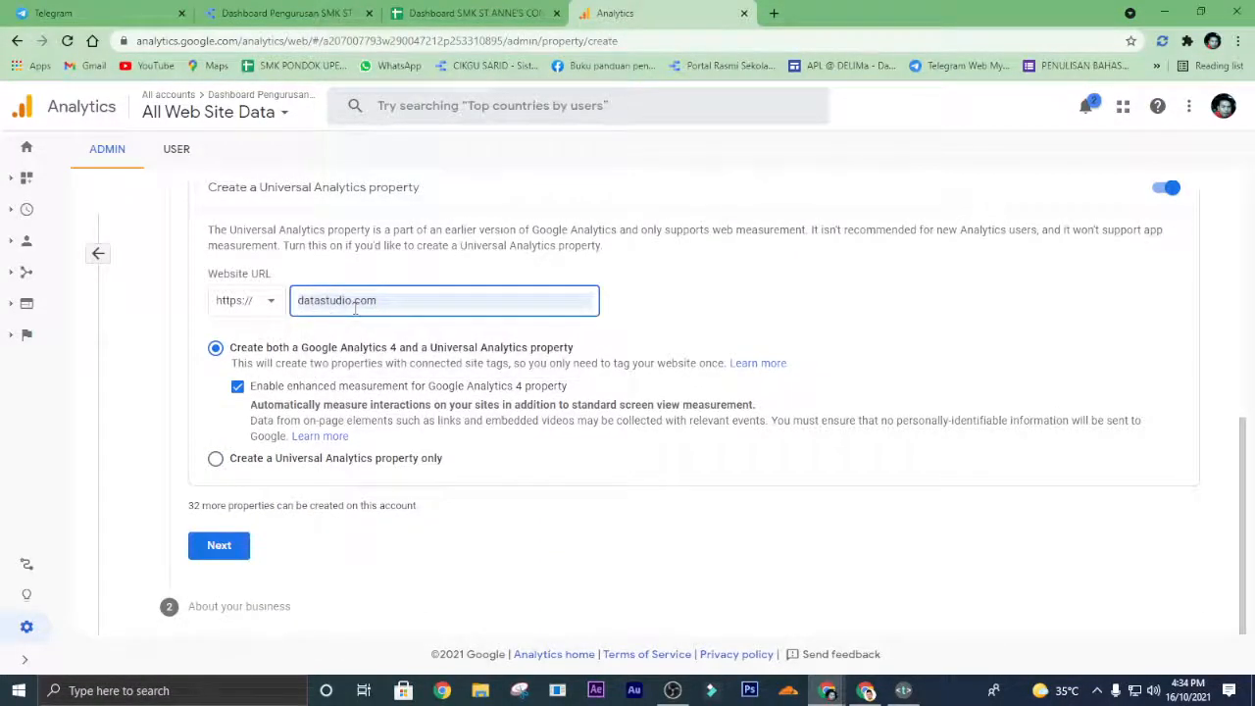
click(219, 545)
scroll(255, 412, up, 3)
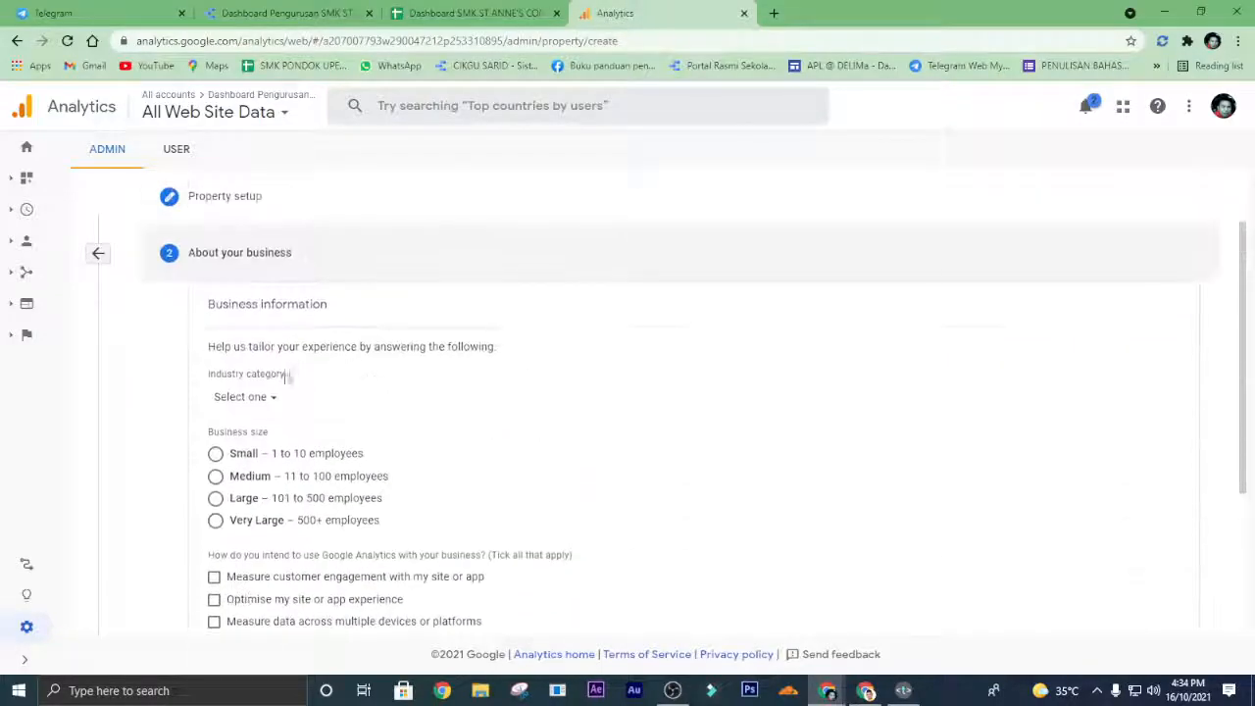
Create the property with industry Jobs & Education, size Very Large, and customer engagement, site optimisation and cross-device measurement as intended uses.
click(260, 396)
scroll(317, 280, down, 2)
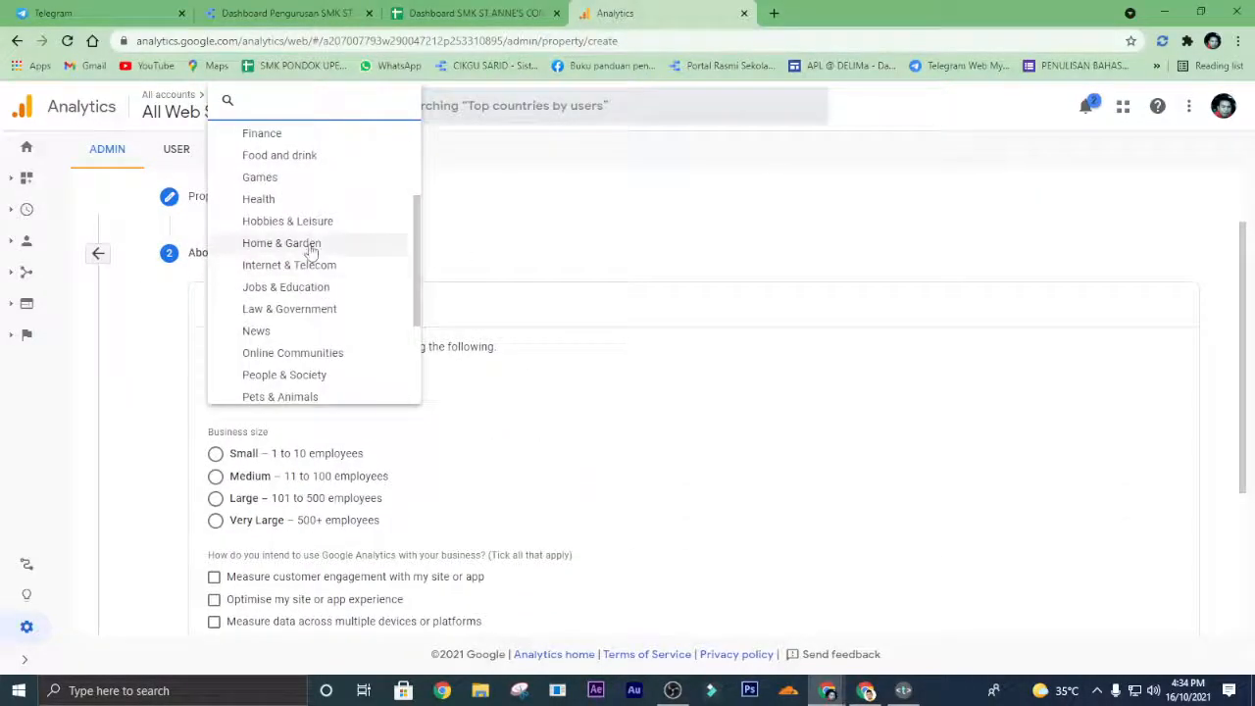
click(285, 286)
scroll(255, 392, down, 3)
click(215, 363)
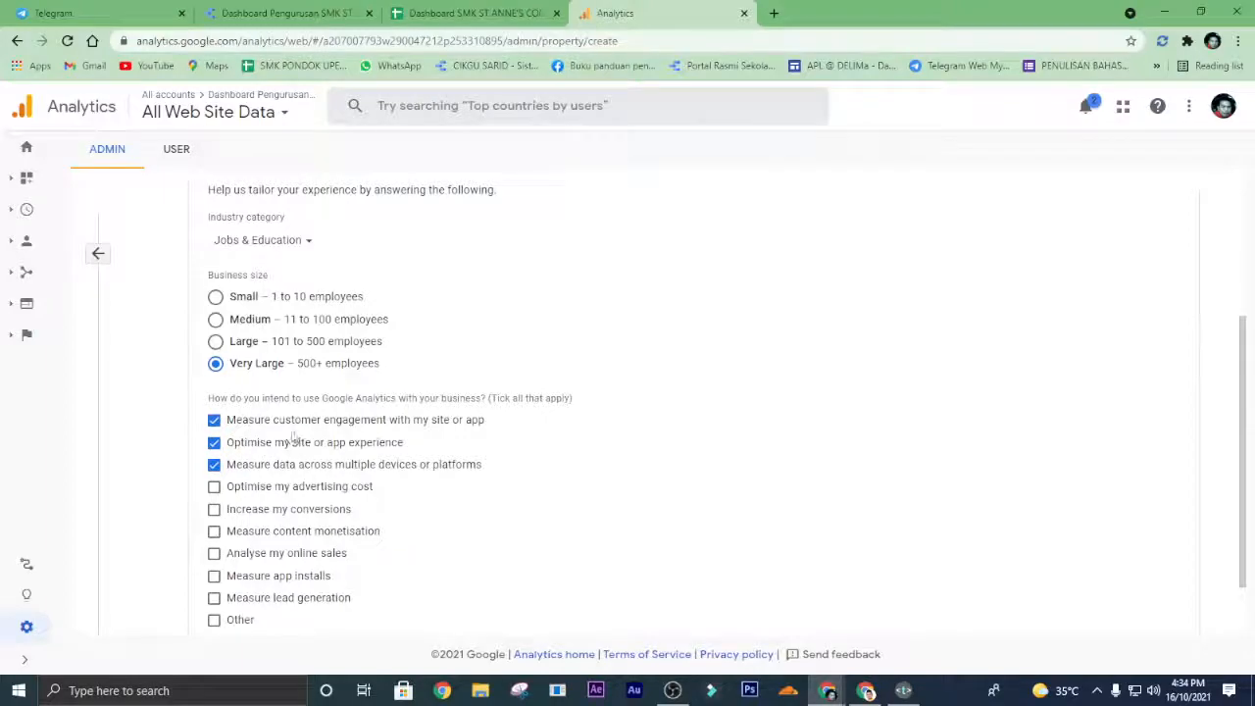
scroll(280, 512, down, 1)
click(225, 602)
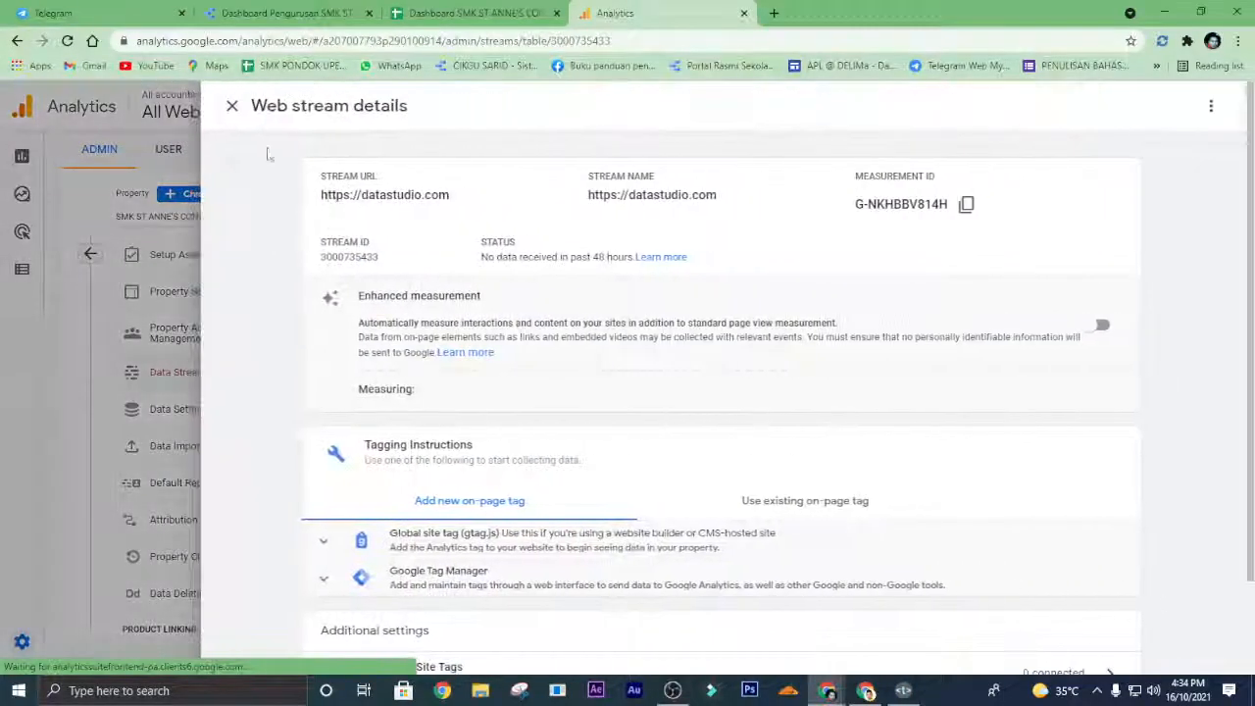
Close the web stream details and switch to the Universal Analytics version of the SMK ST ANNE'S CONVENT property.
click(230, 106)
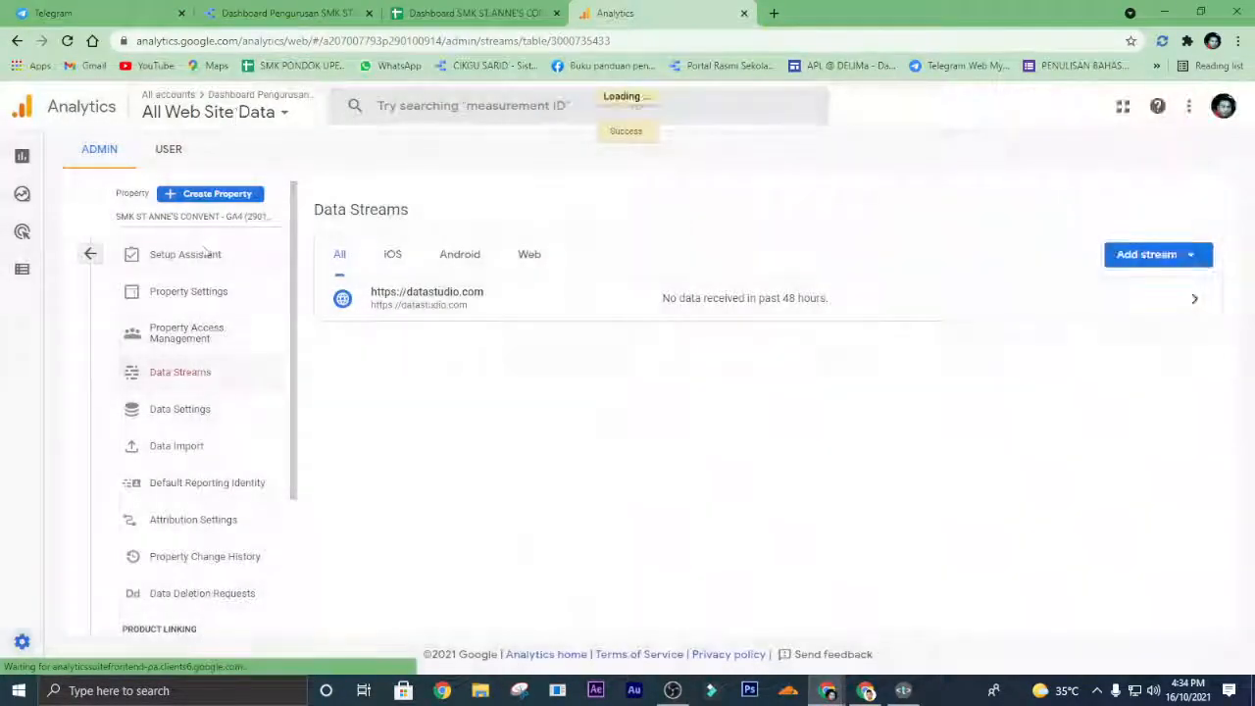
click(90, 255)
click(691, 217)
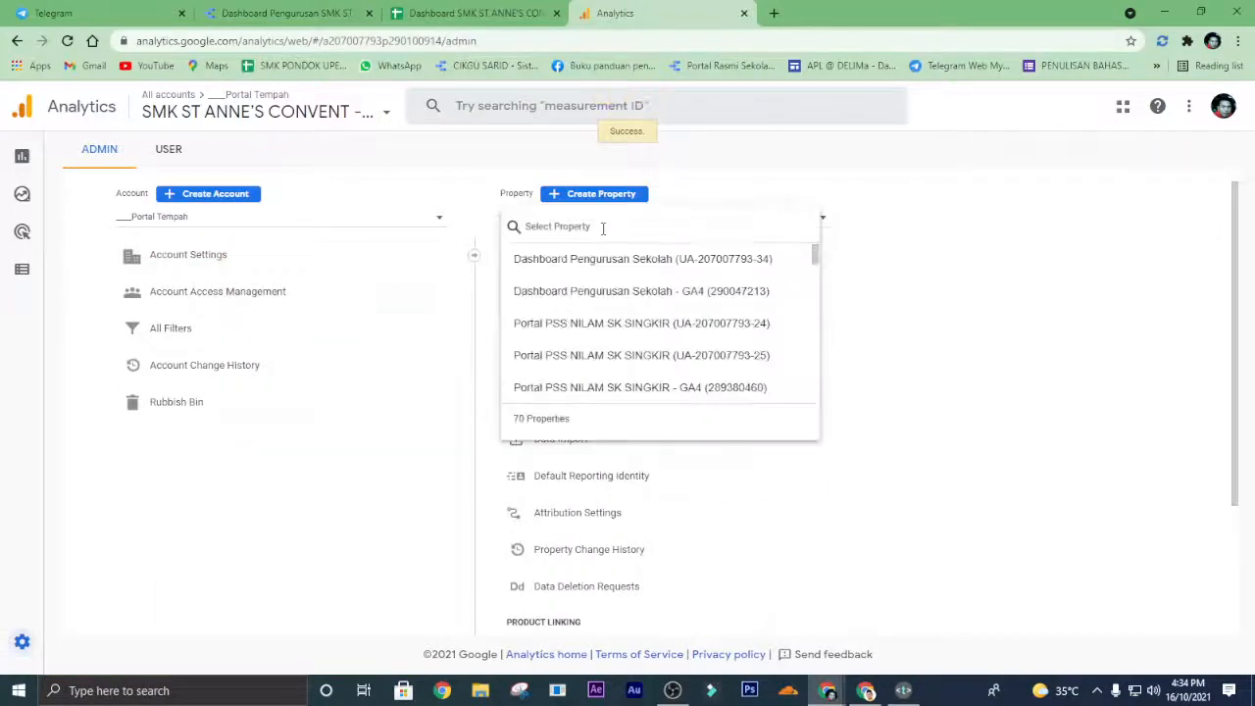
right_click(604, 228)
click(644, 348)
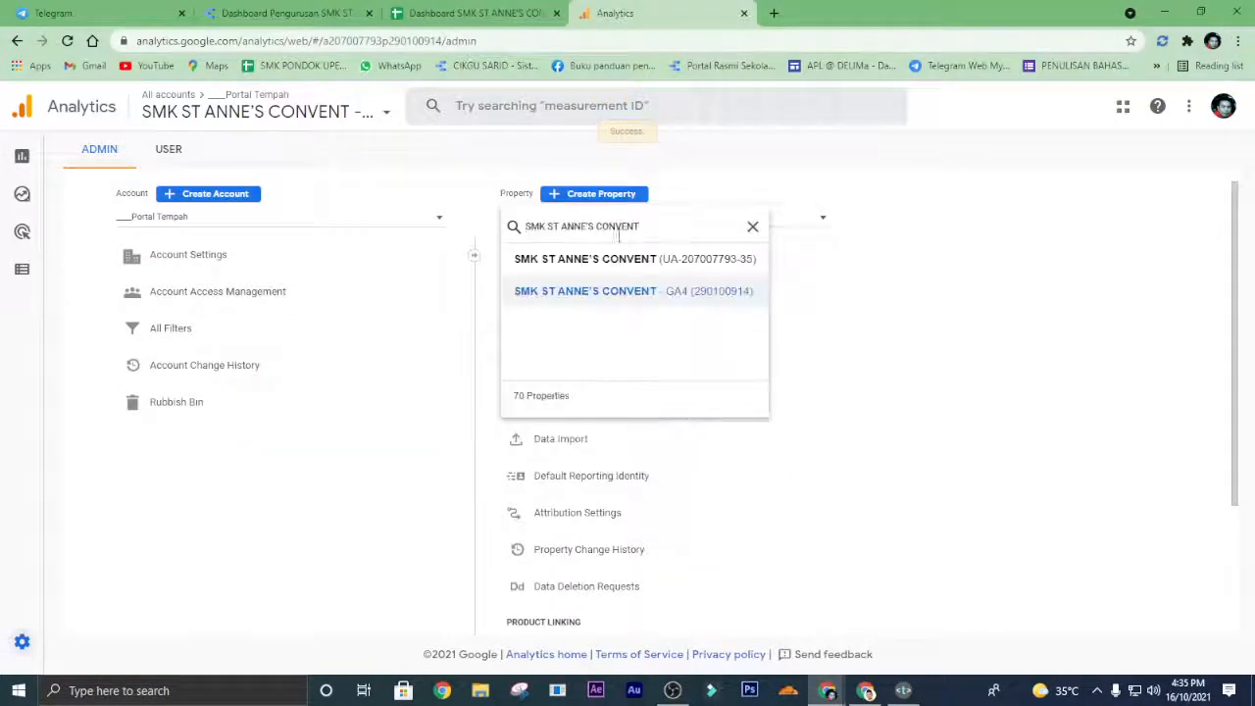
click(674, 261)
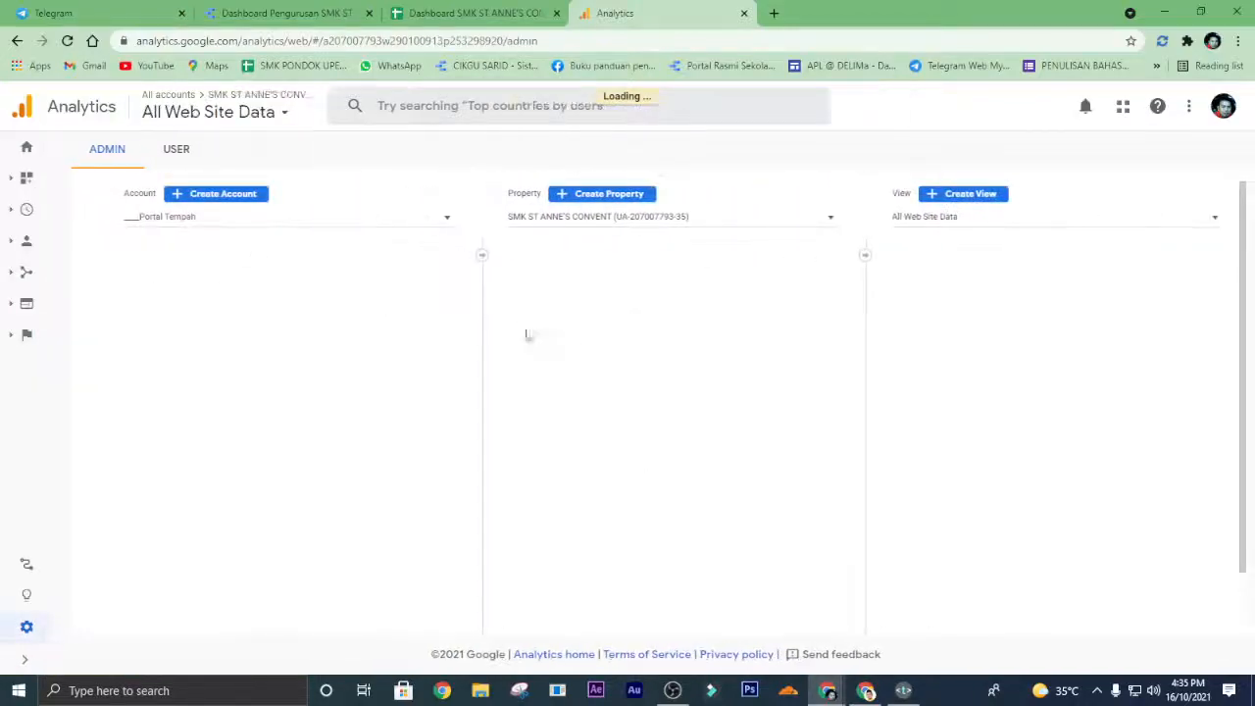
Show the property's tracking code information and copy its tracking ID.
click(577, 371)
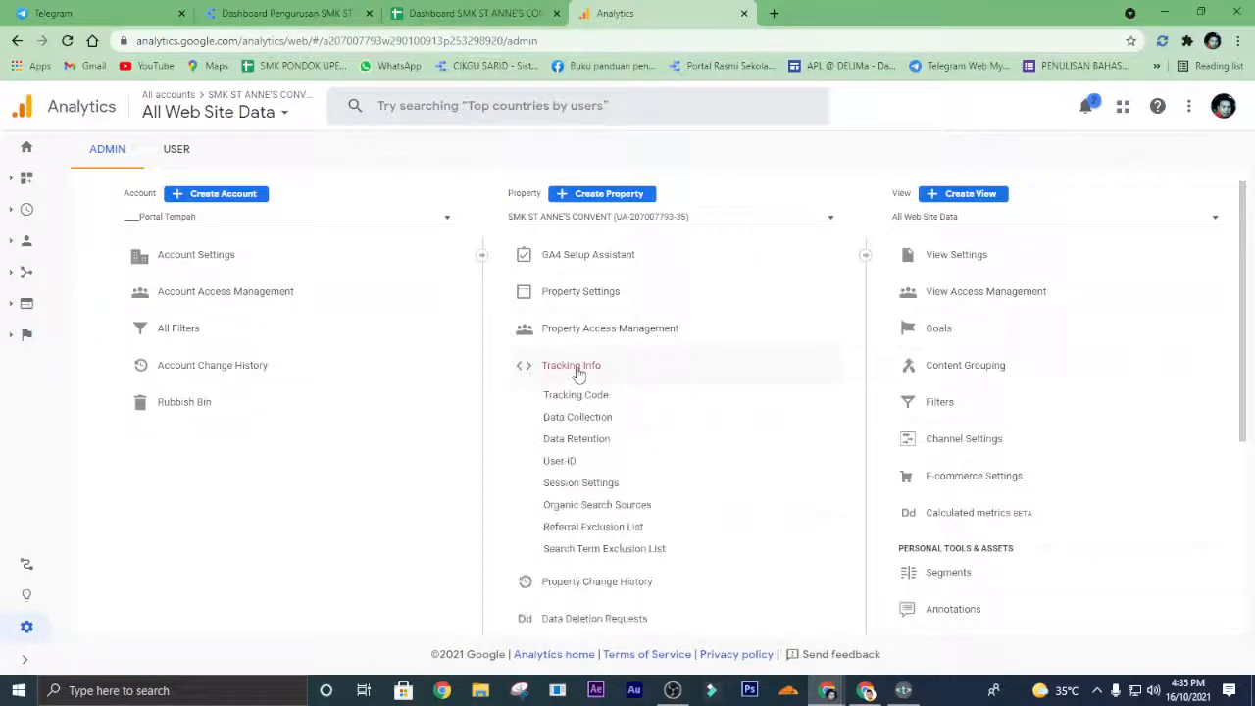
click(582, 398)
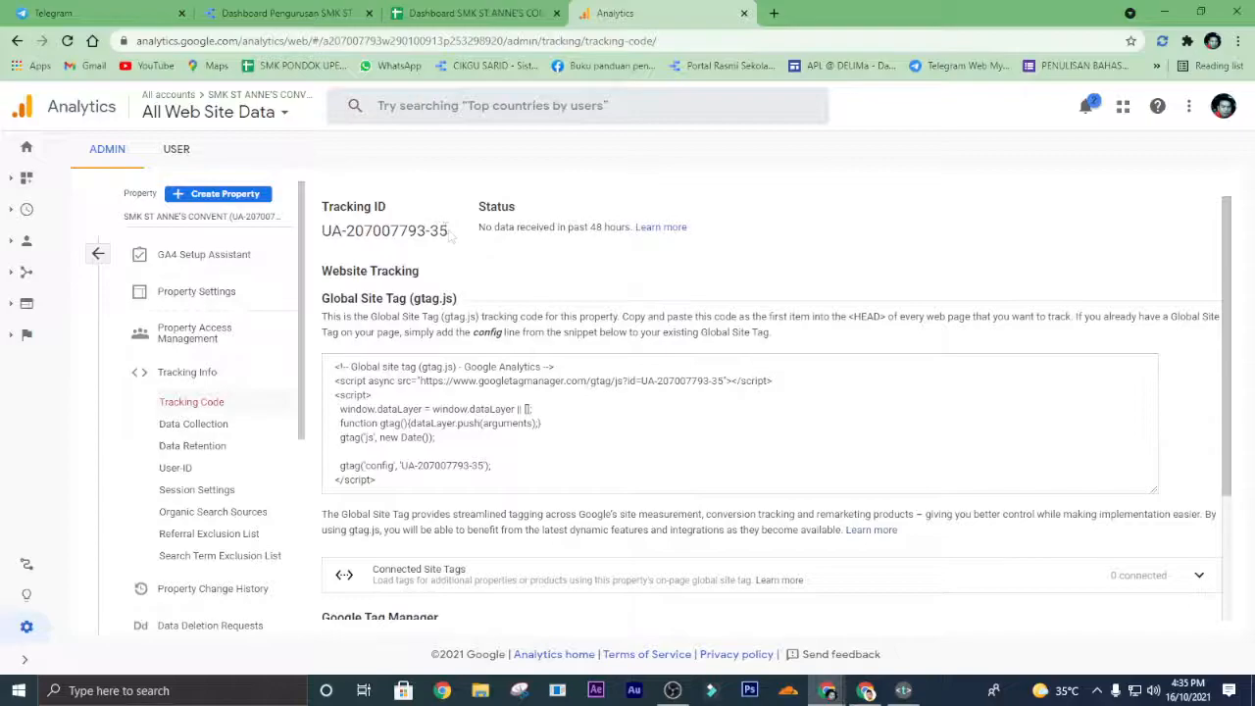
right_click(338, 238)
click(358, 247)
Put the Data Studio dashboard in edit mode and paste the copied tracking ID as its Google Analytics measurement ID in the report settings.
click(285, 12)
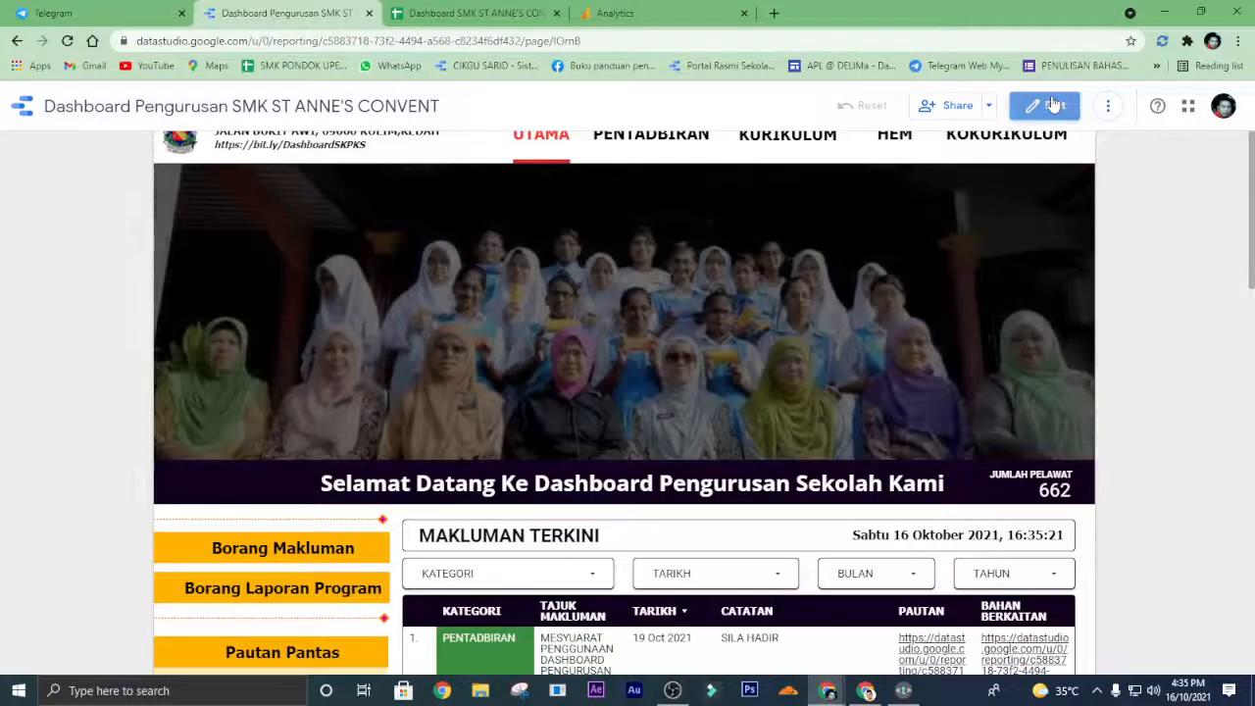
click(1055, 105)
click(54, 119)
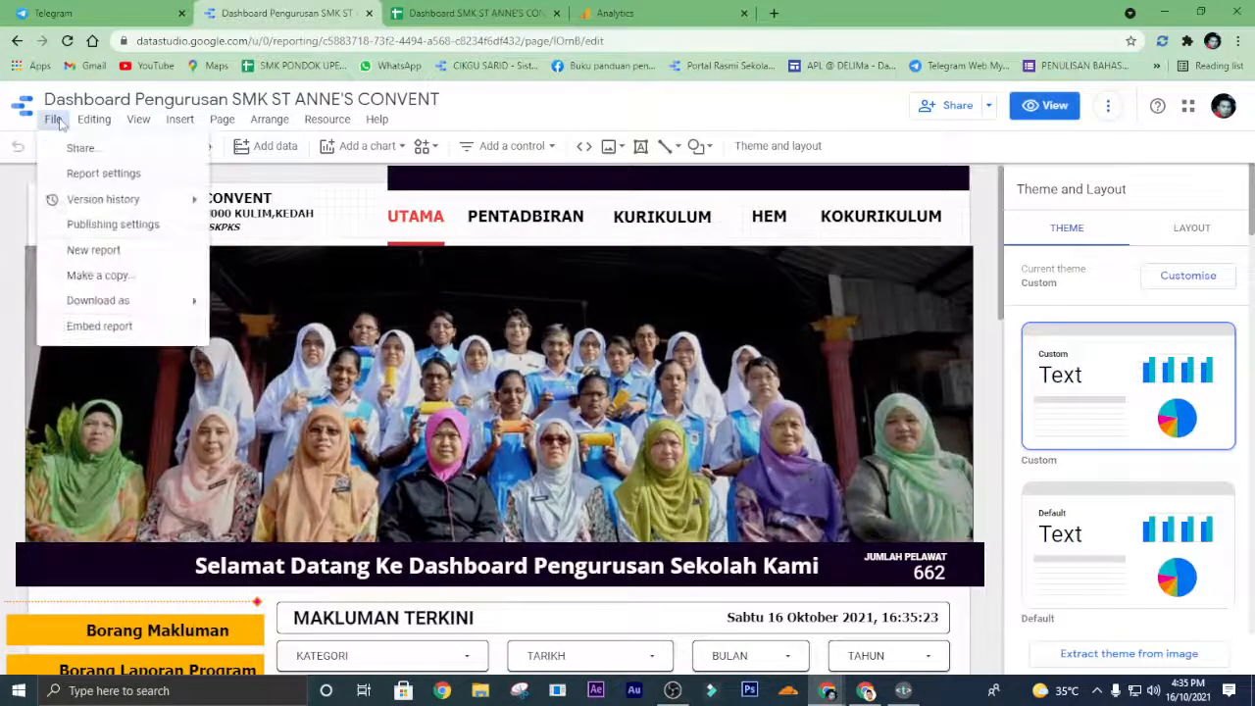
click(72, 173)
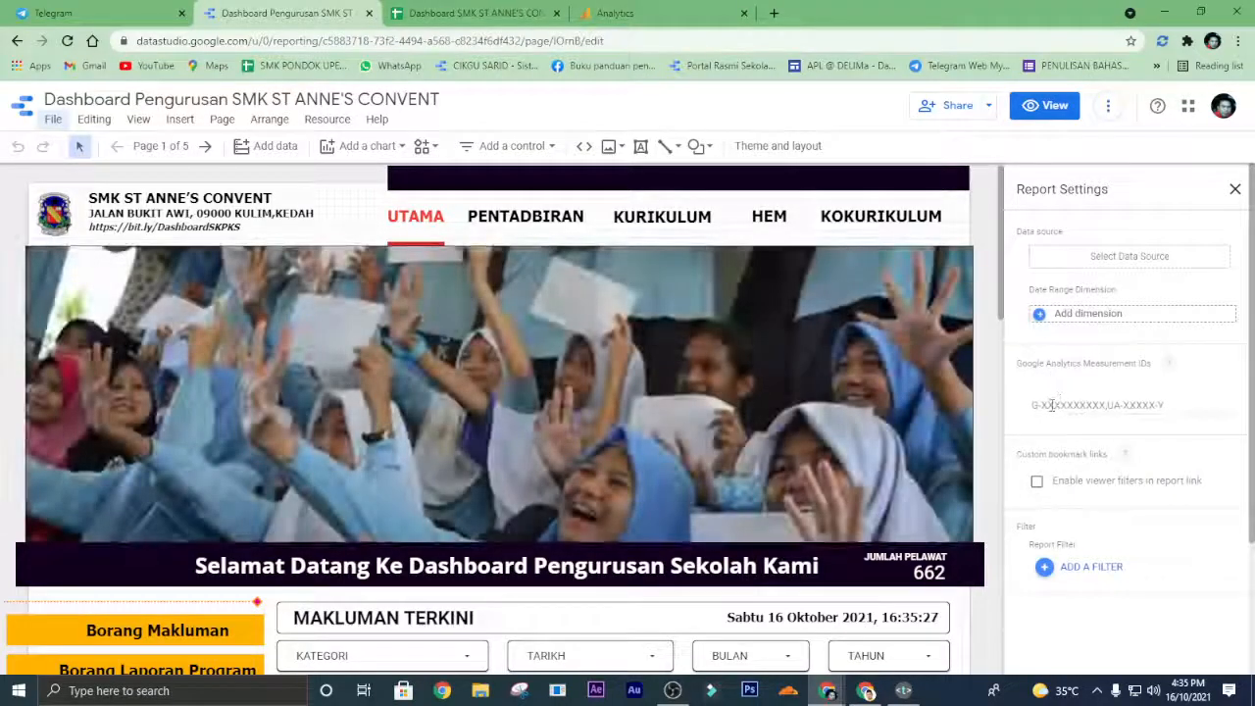
click(1051, 404)
right_click(1051, 406)
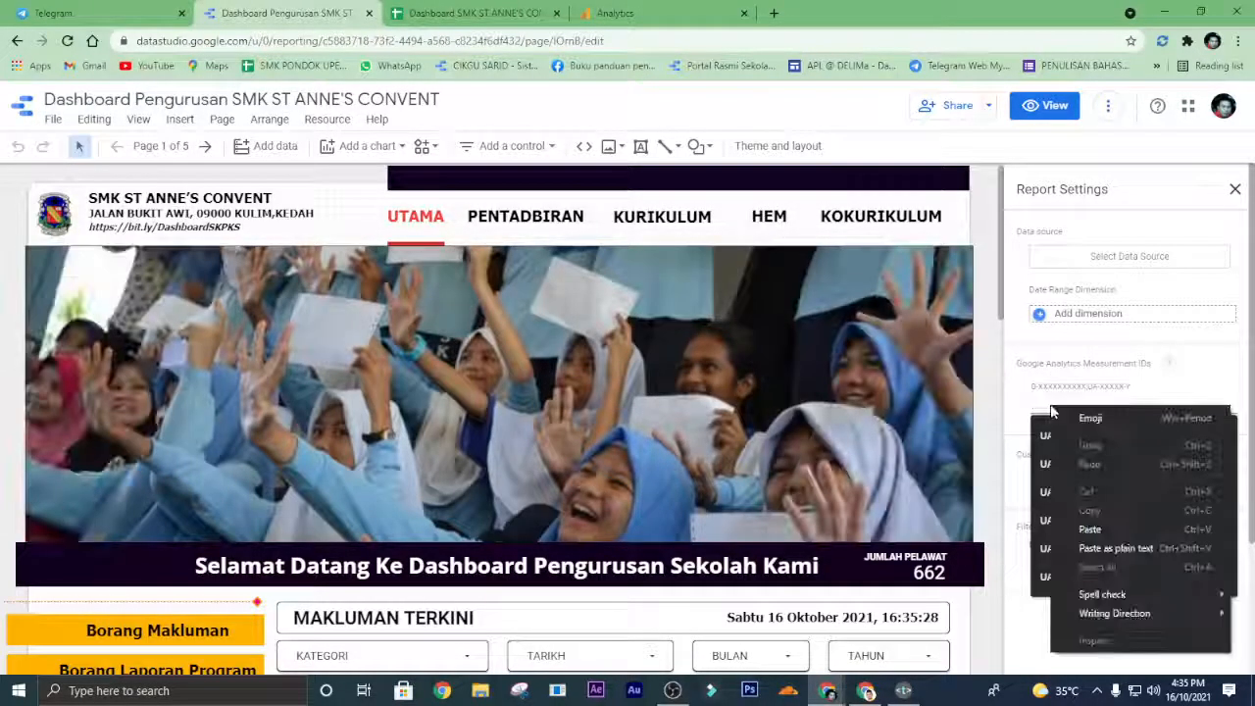
click(1110, 528)
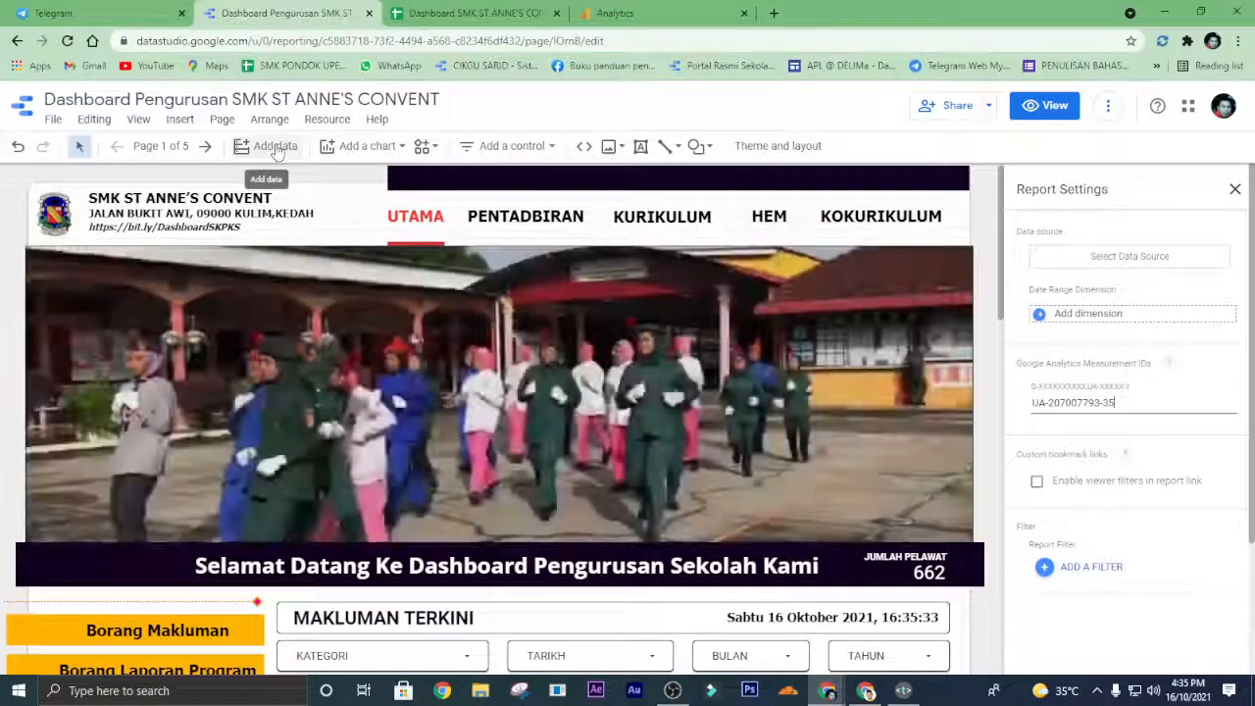
Start adding a Google Analytics data source, select the ____Portal Tempah account, and search its properties for the copied tracking ID.
click(275, 147)
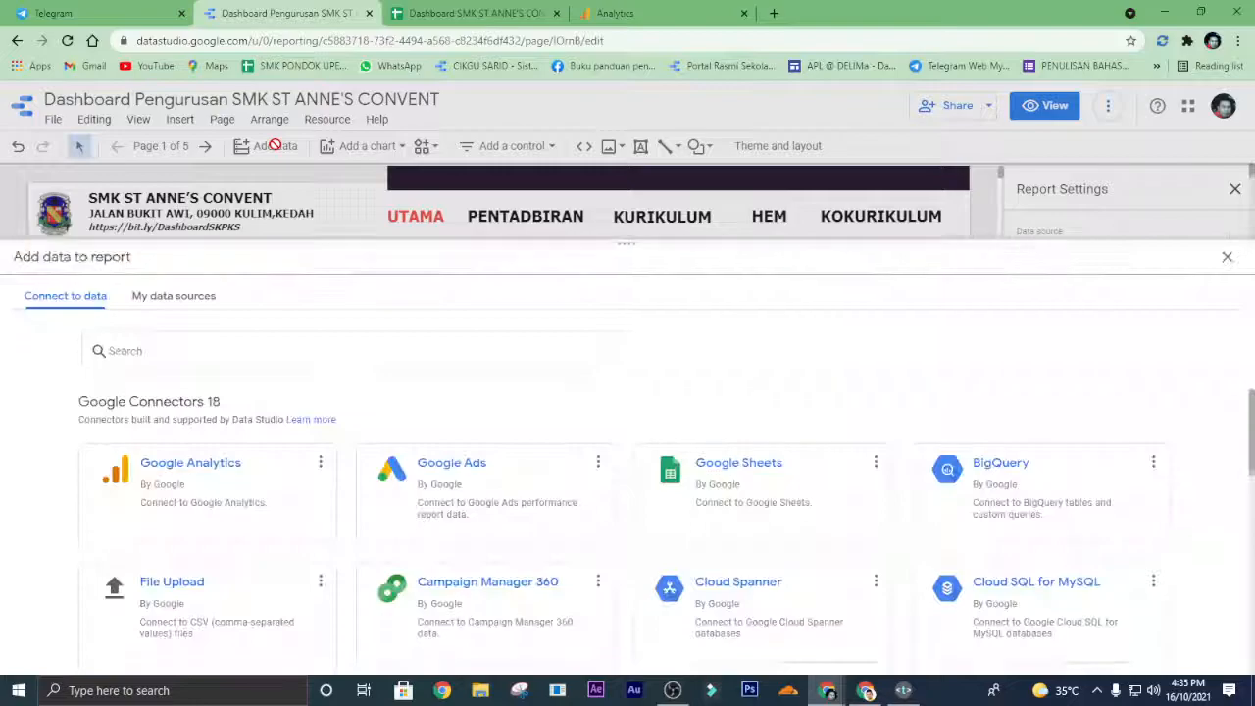
click(185, 465)
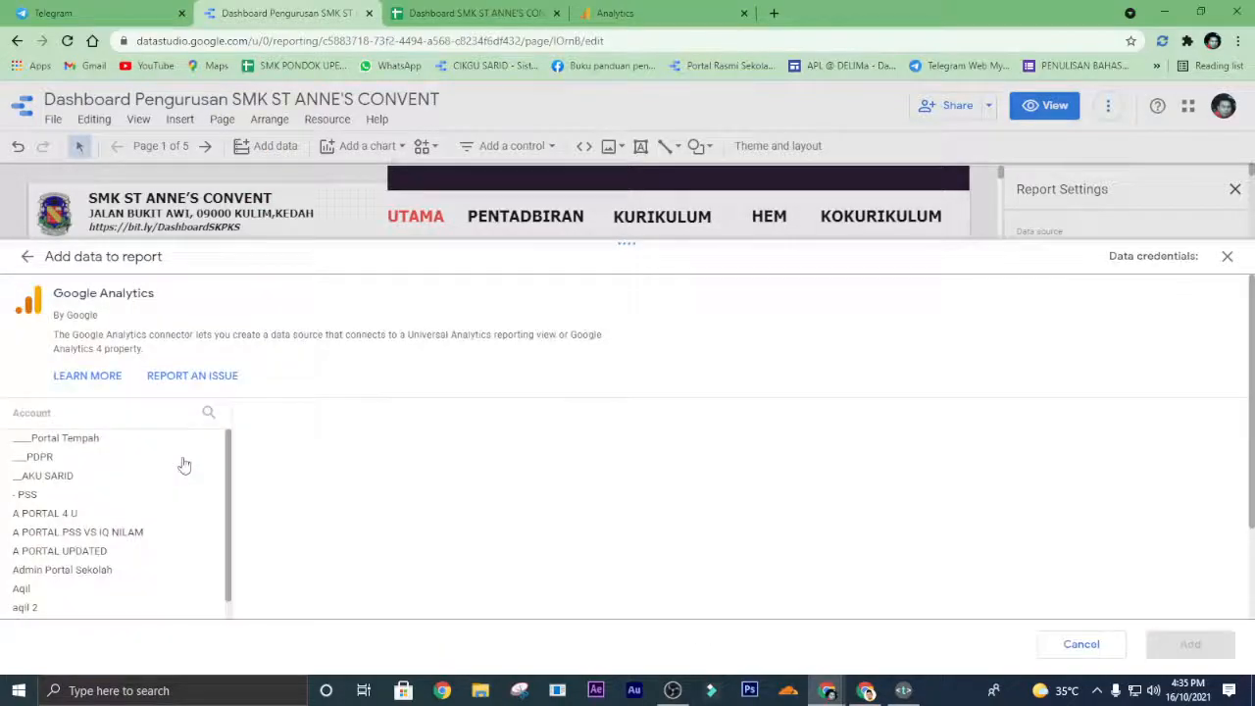
click(62, 439)
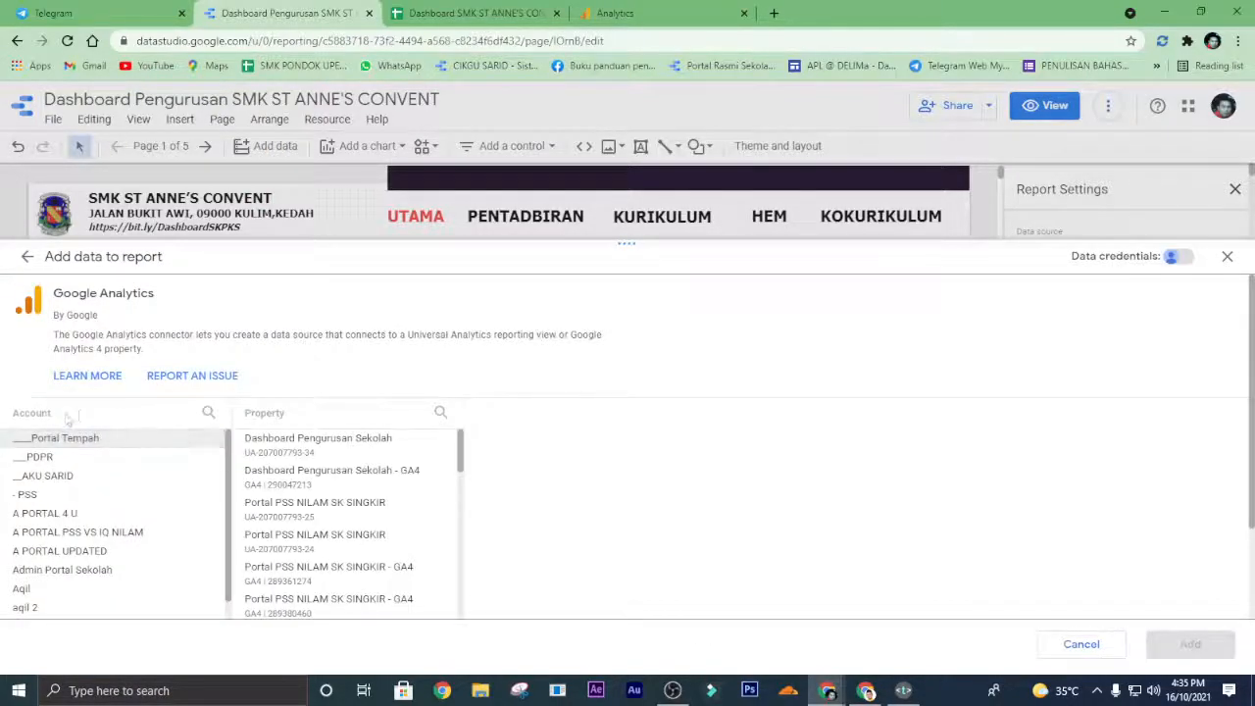
click(422, 412)
scroll(295, 490, down, 5)
scroll(299, 508, up, 5)
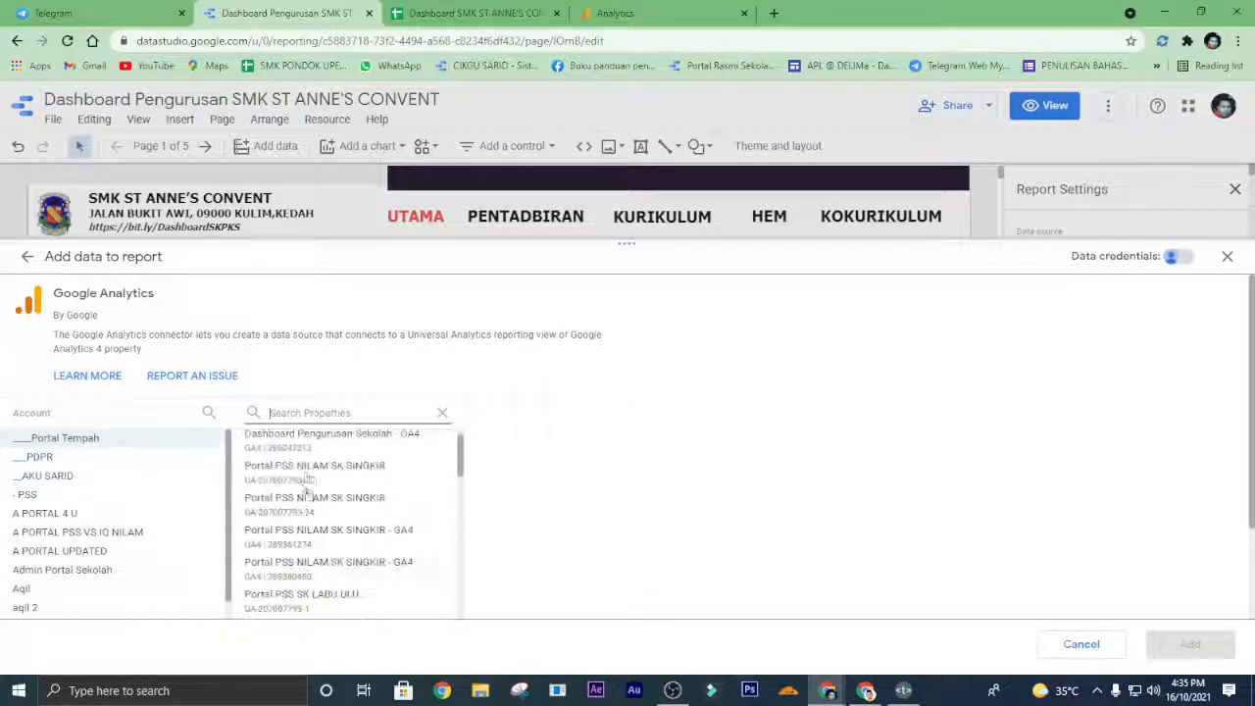
right_click(301, 412)
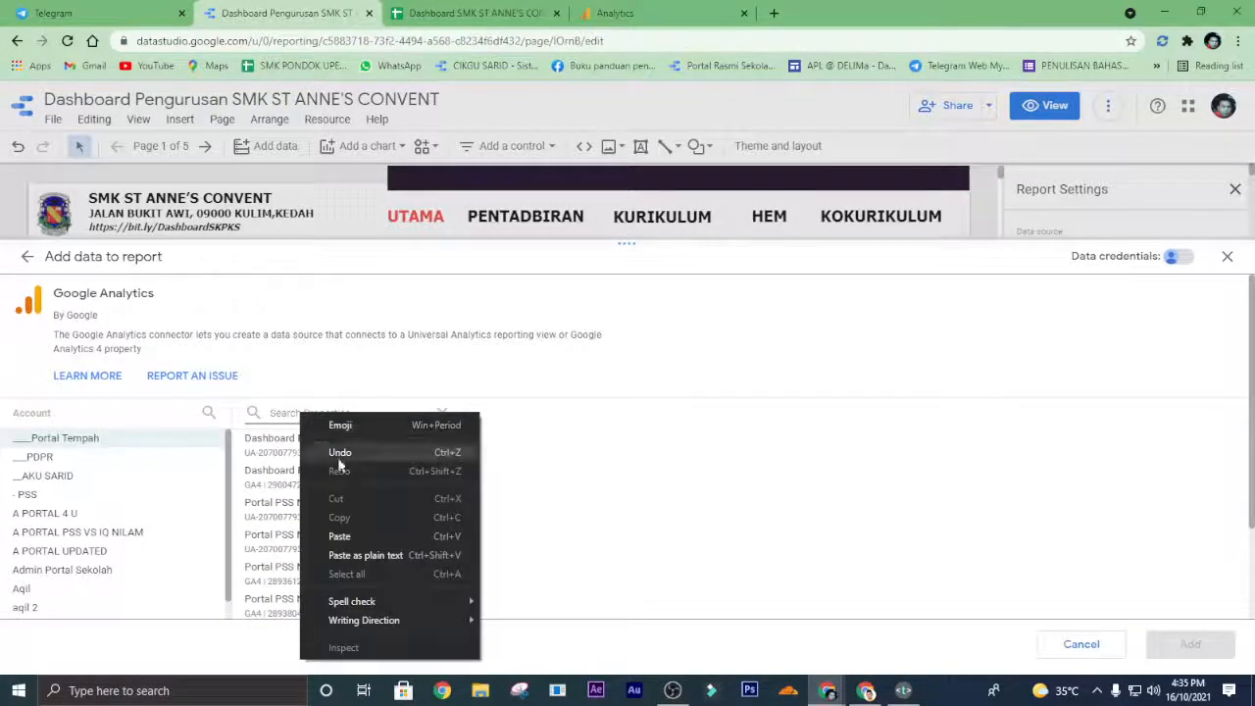
click(344, 531)
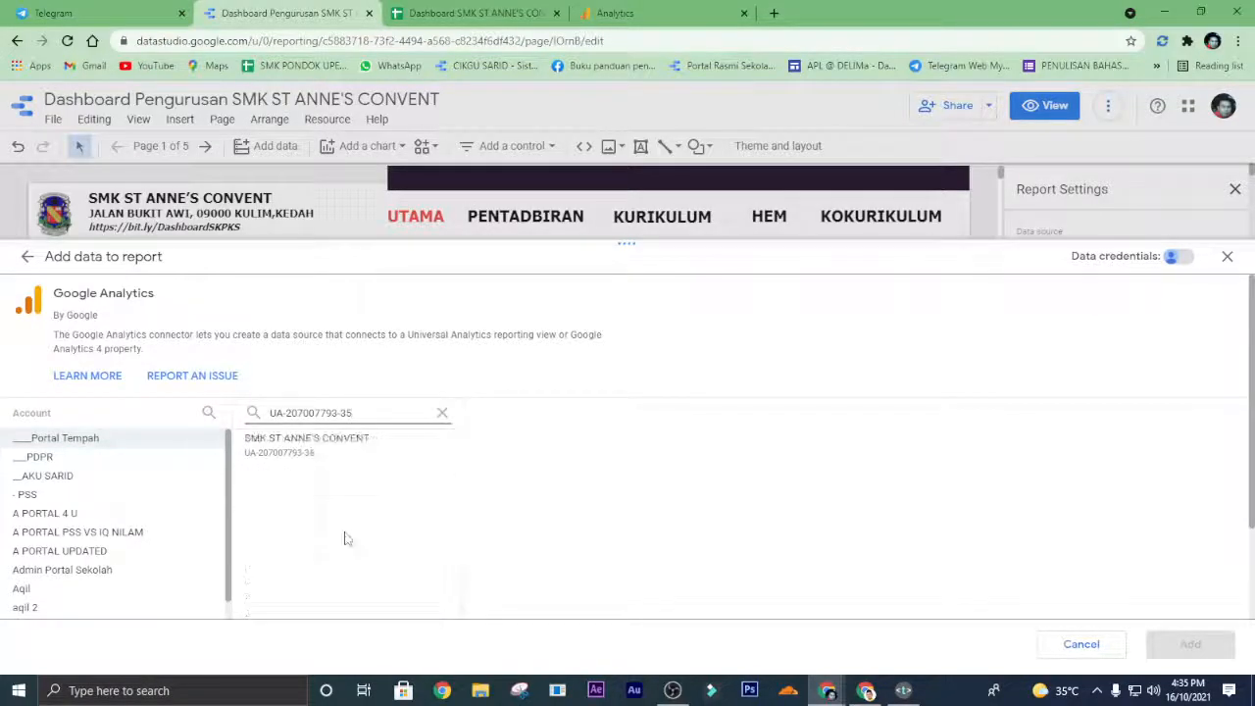
Add the All Web Site Data view of the SMK ST ANNE'S CONVENT property to the report.
click(283, 461)
click(518, 445)
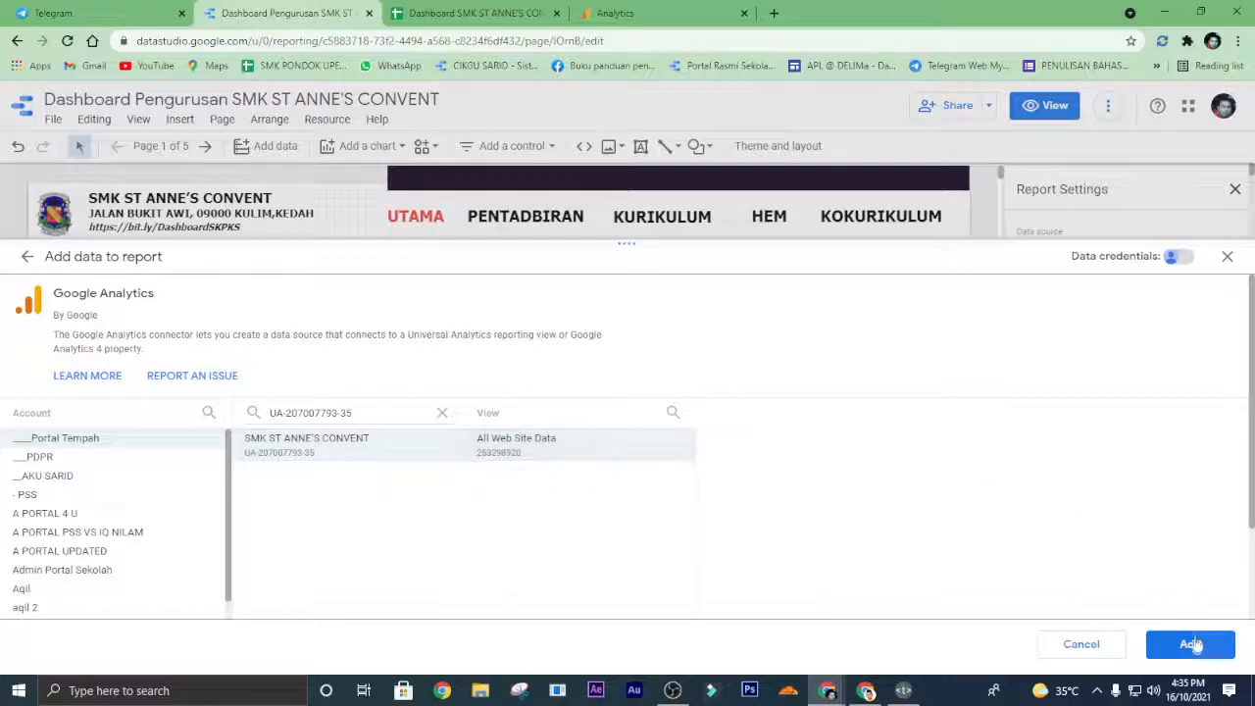
click(1192, 643)
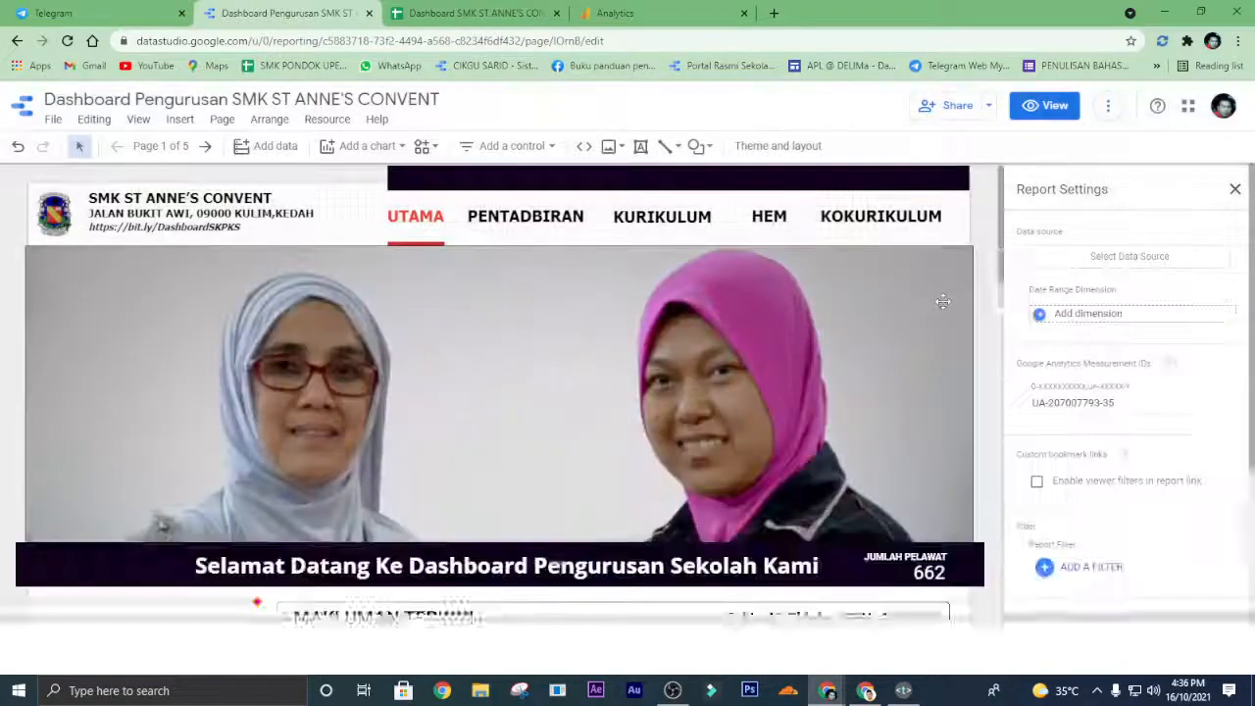
Change the JUMLAH PELAWAT scorecard's data source to the newly added All Web Site Data and display the report in view mode.
scroll(916, 384, down, 2)
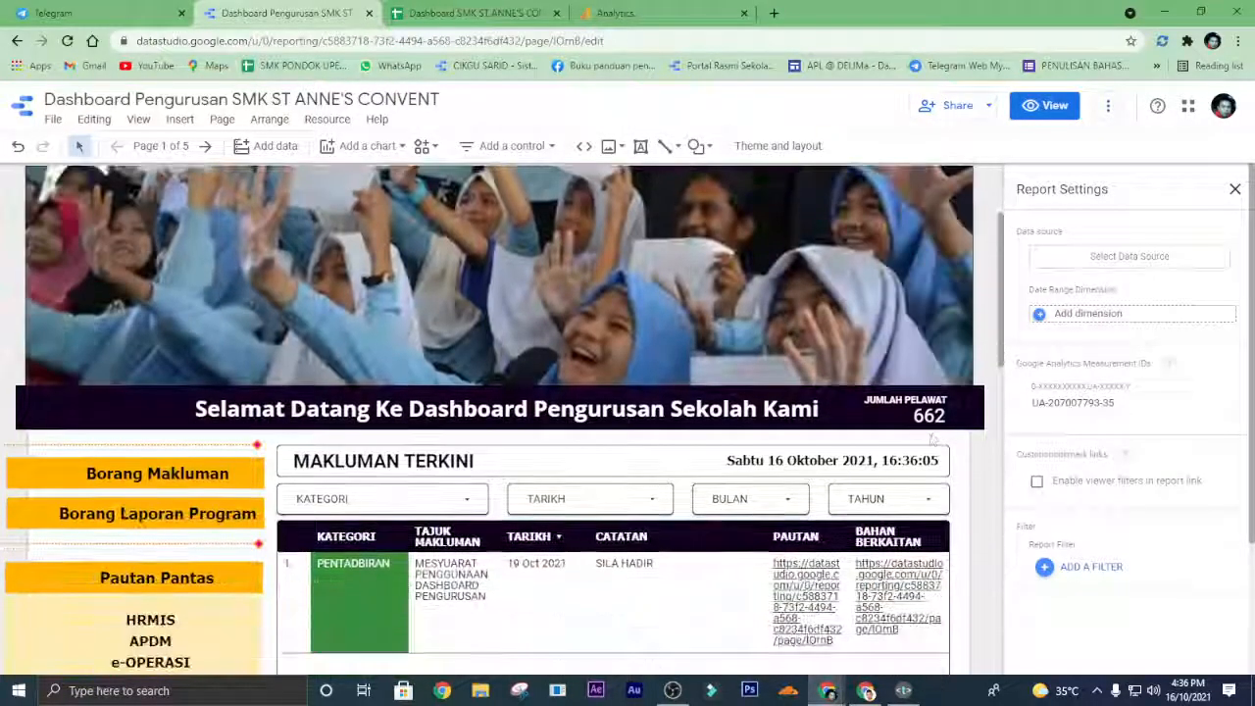
click(930, 416)
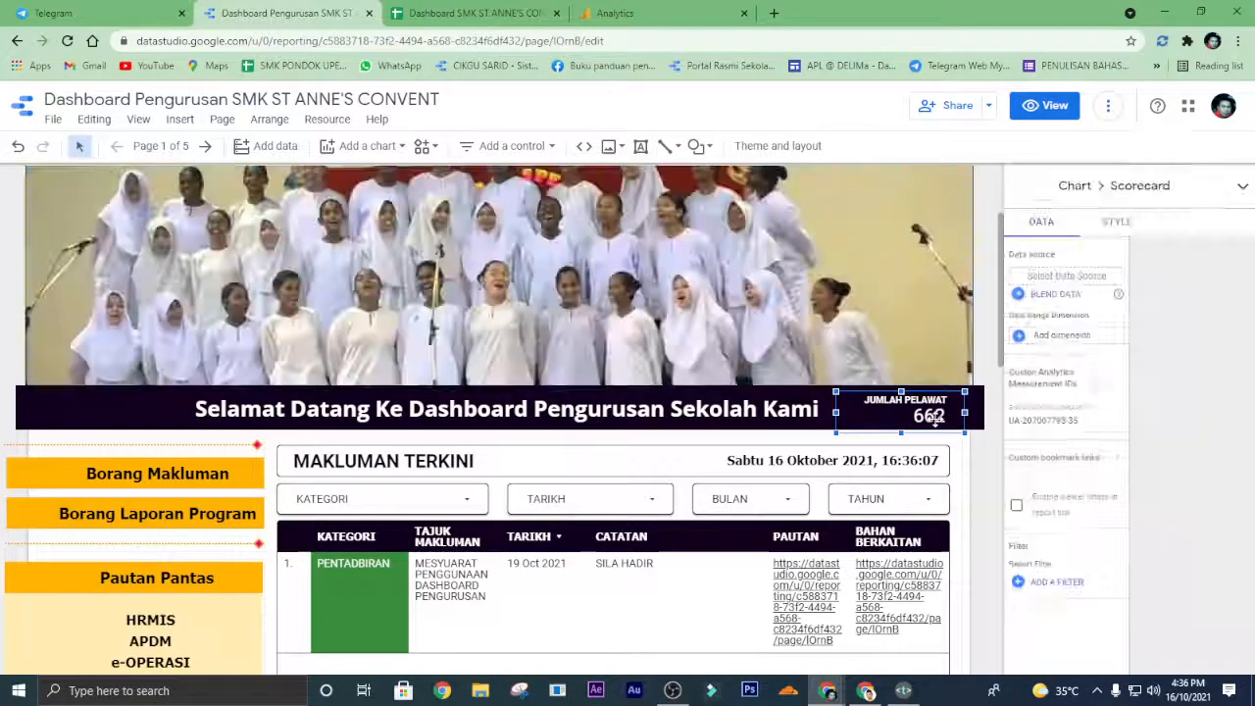
click(1069, 275)
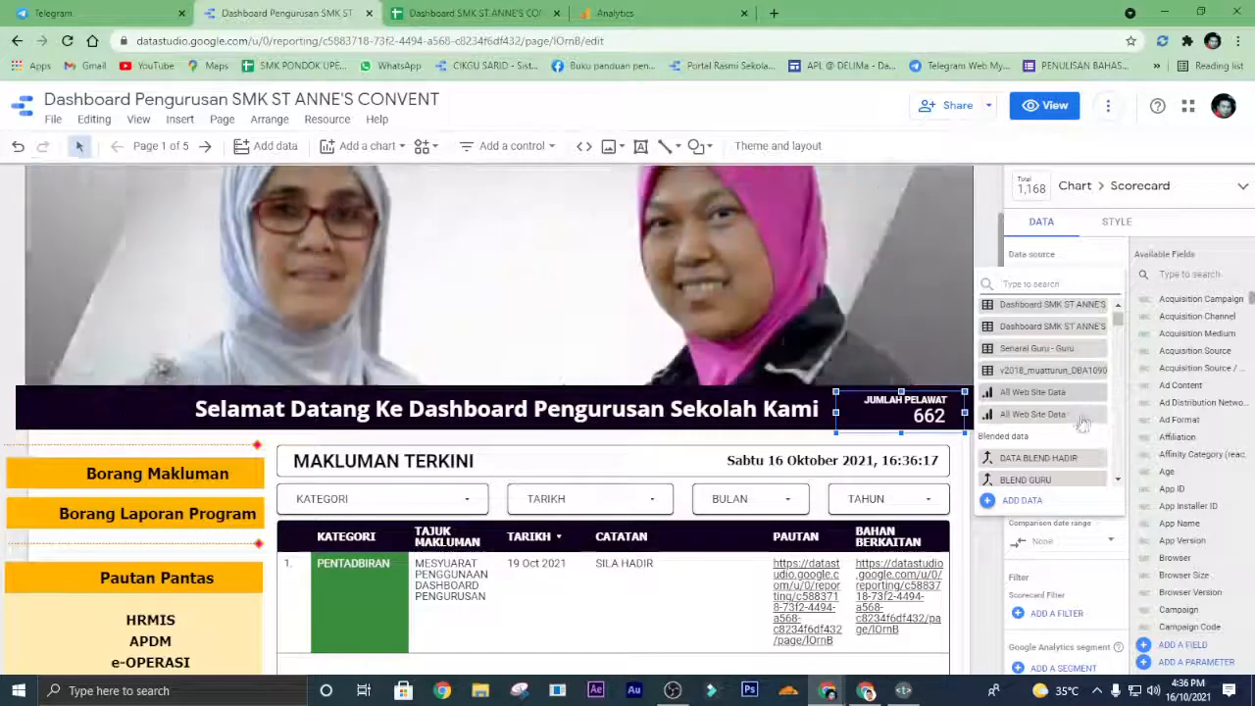
click(1080, 422)
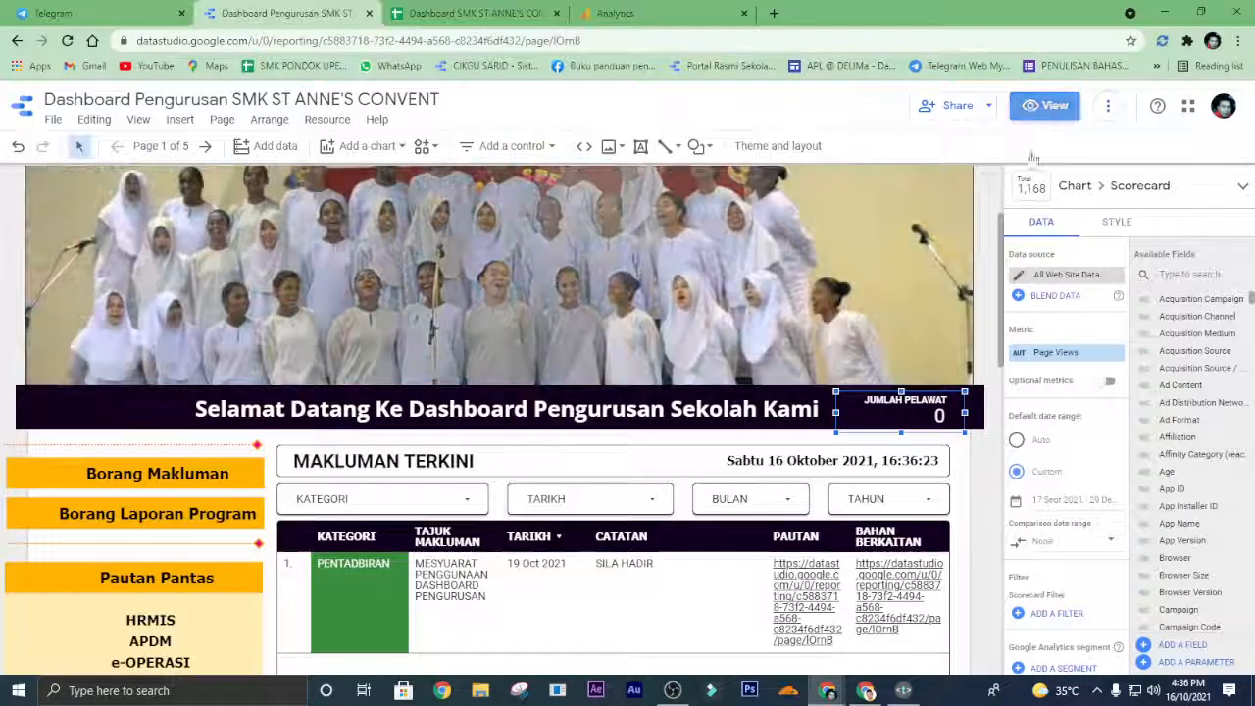
click(1045, 105)
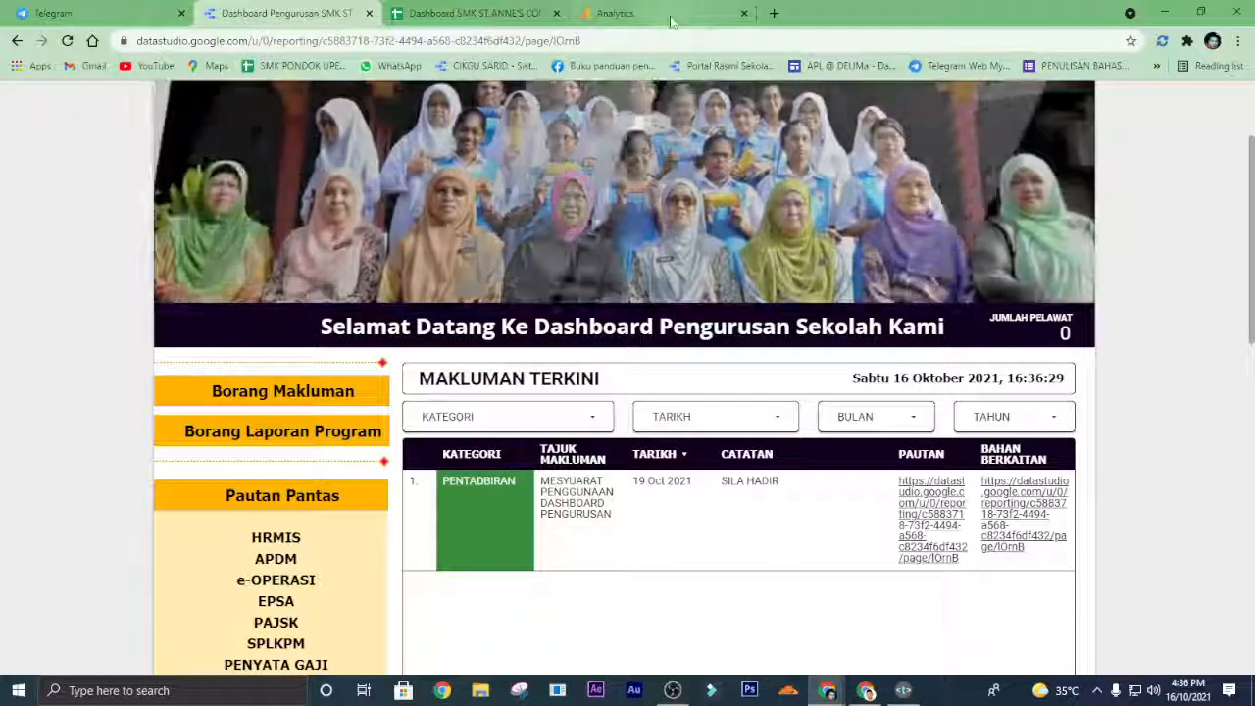
Go to the SMK ST ANNE'S CONVENT property's home page in Google Analytics and copy its web address.
click(616, 13)
click(30, 150)
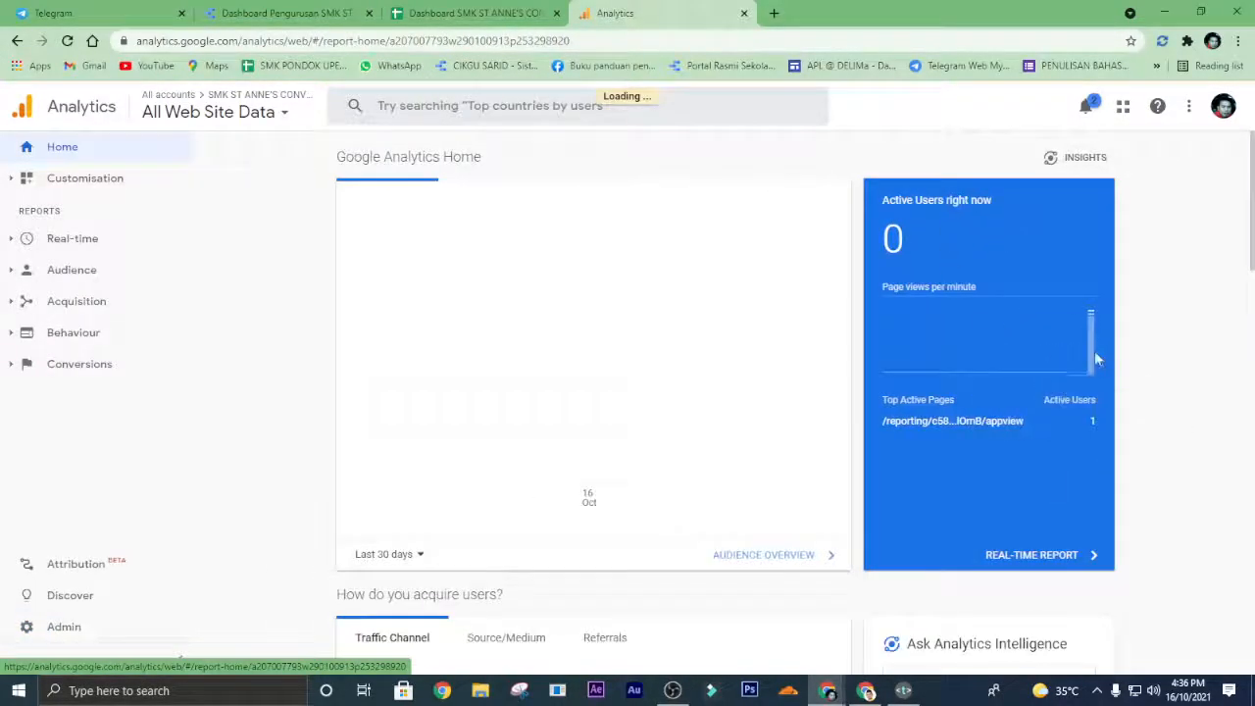
mouse_move(1093, 350)
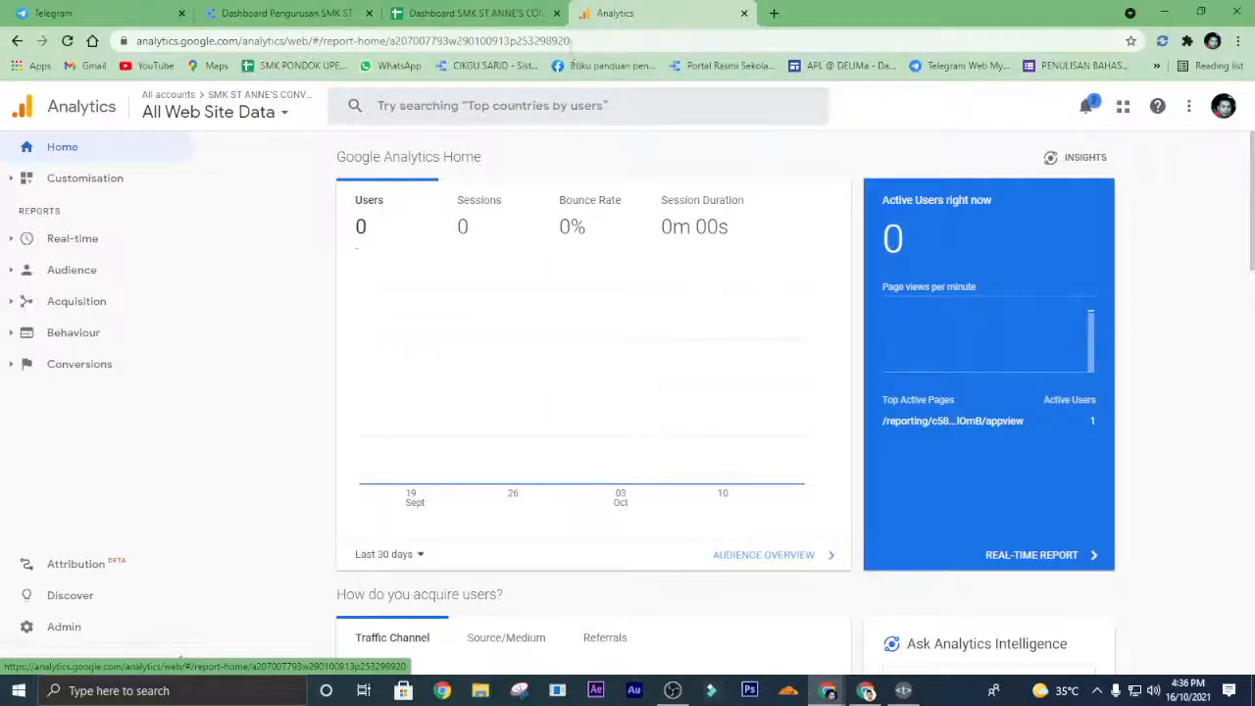
click(577, 41)
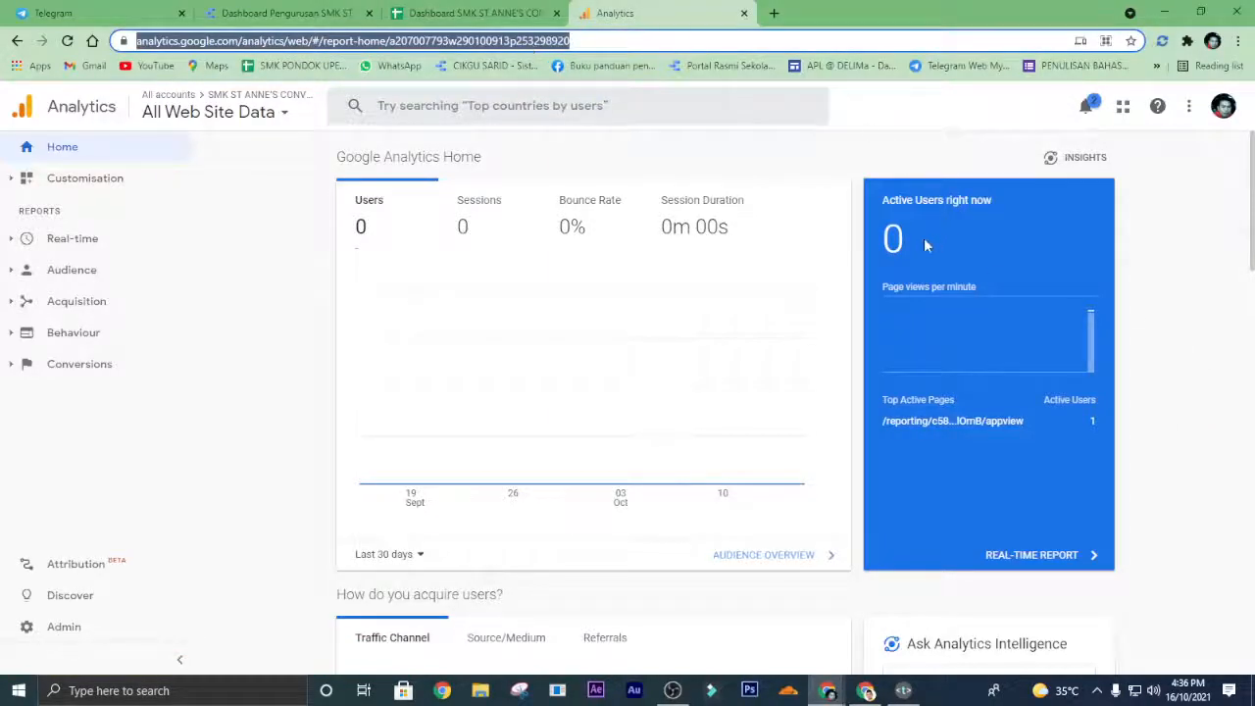
right_click(561, 44)
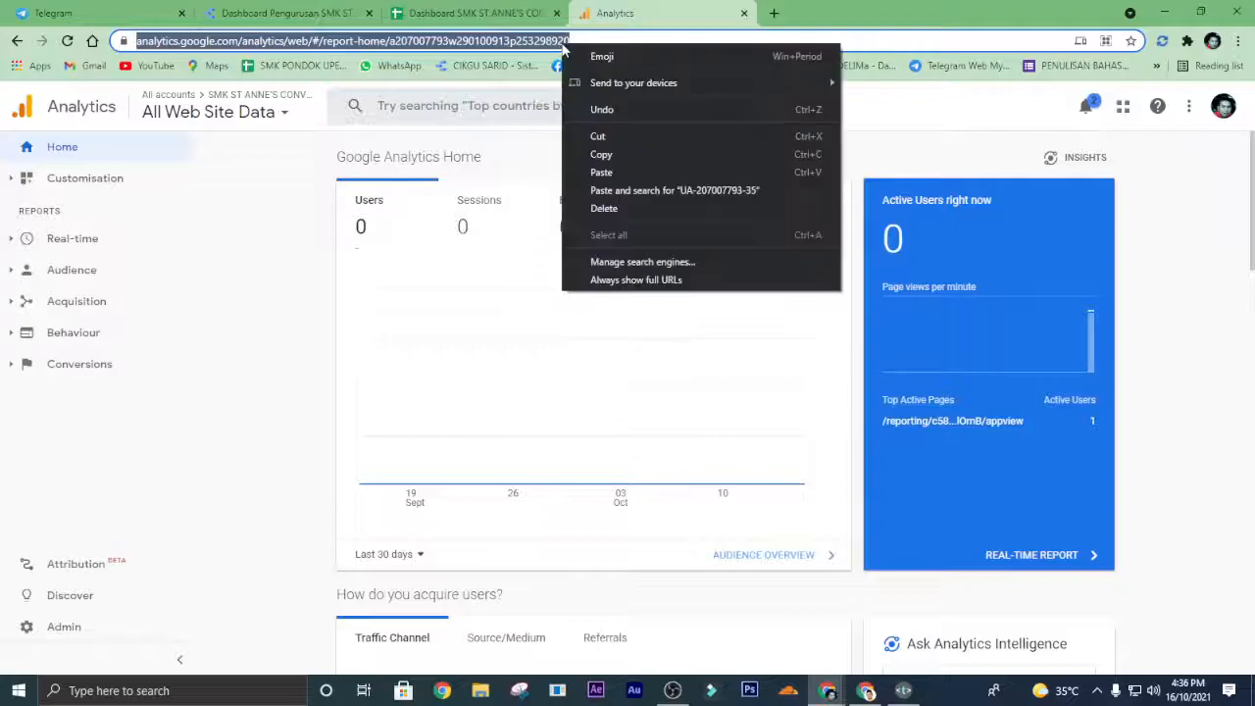
click(622, 151)
Back in the Data Studio dashboard, replace the link URL of the footer's chart icon with the copied Analytics address, then return to view mode.
click(363, 14)
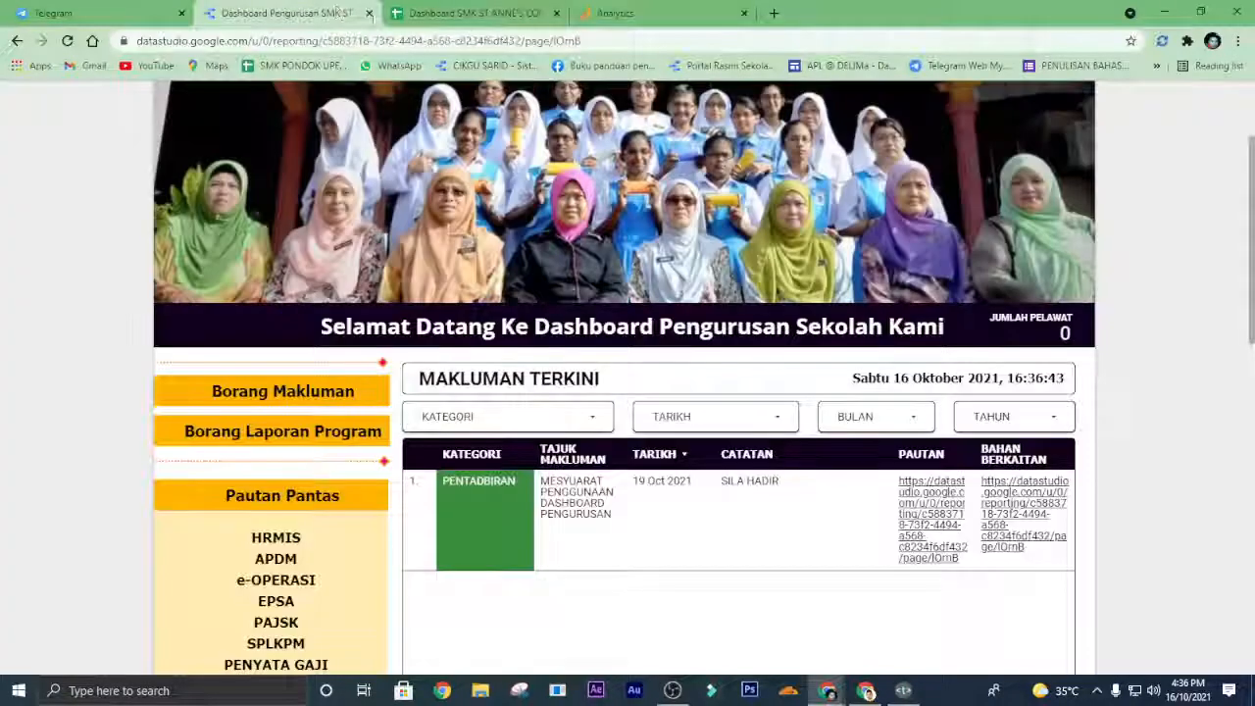
scroll(1104, 430, down, 15)
scroll(1104, 430, up, 2)
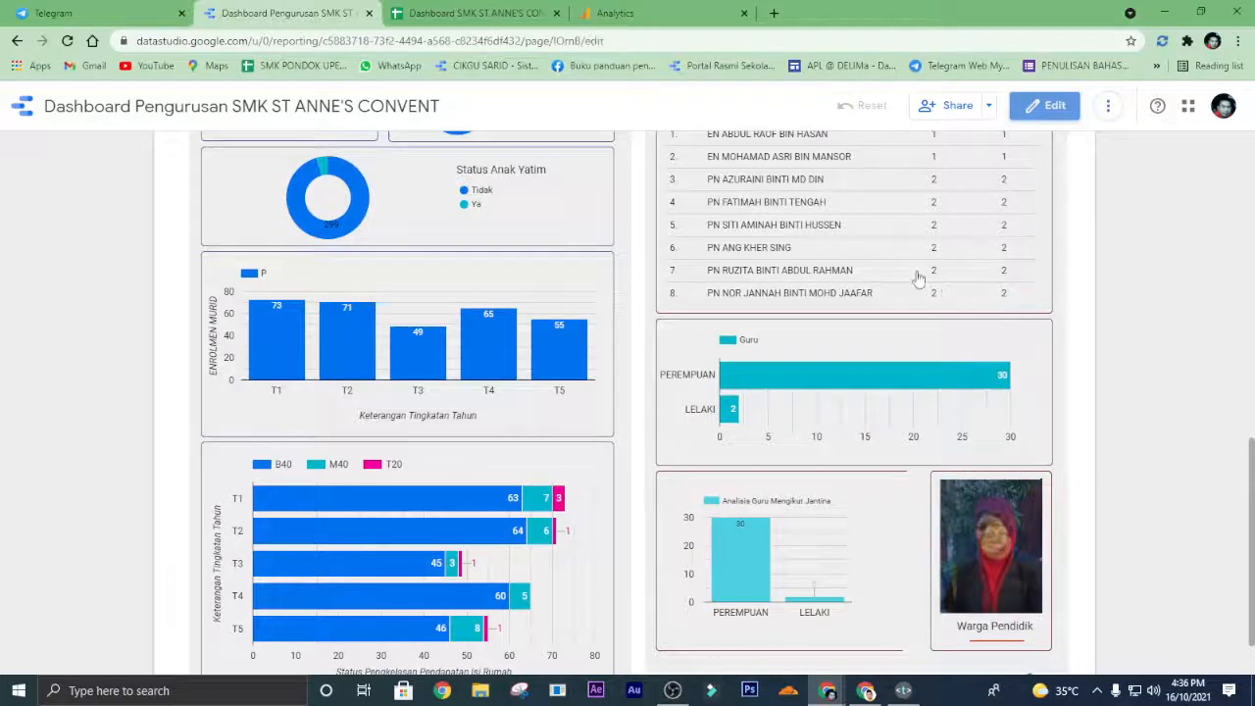
scroll(857, 223, down, 2)
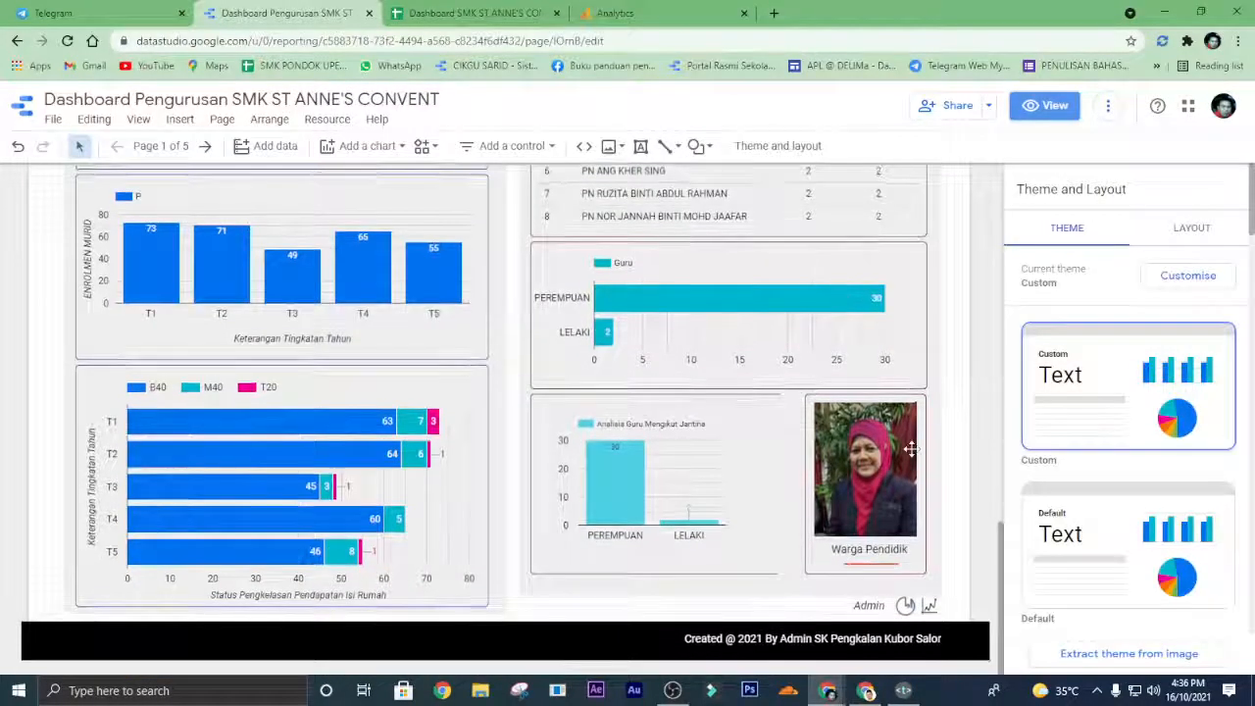
click(929, 605)
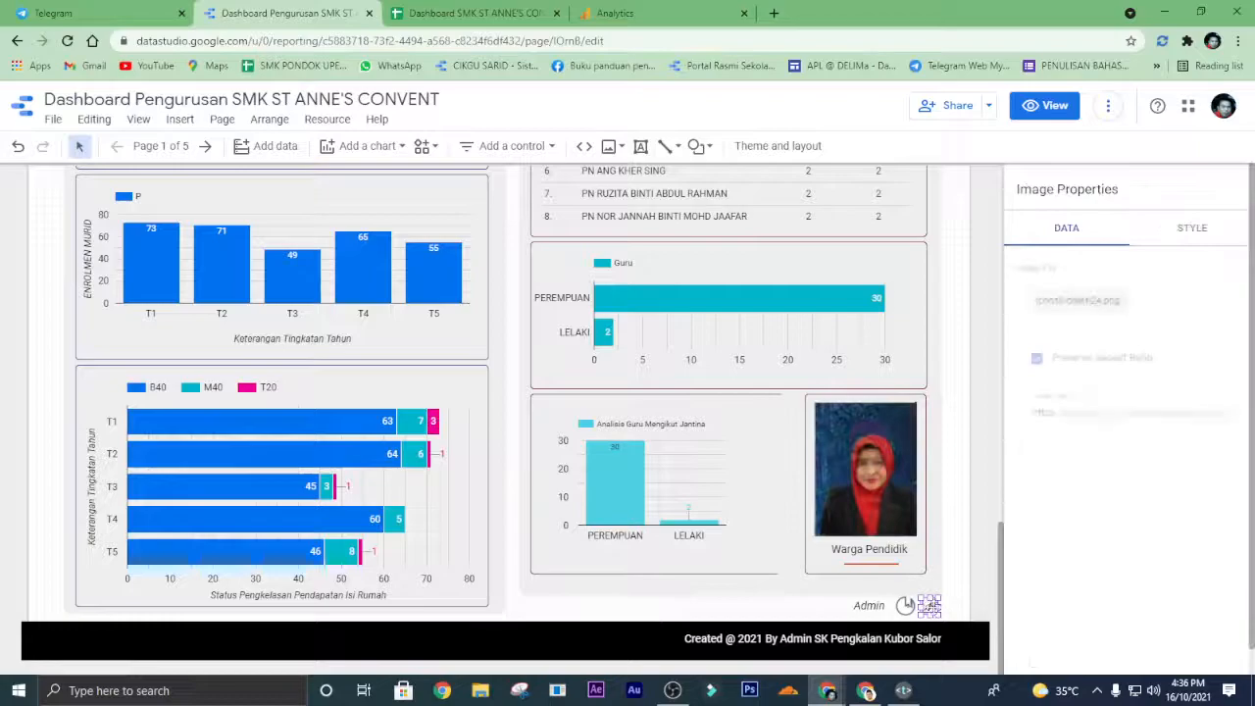
triple_click(1079, 425)
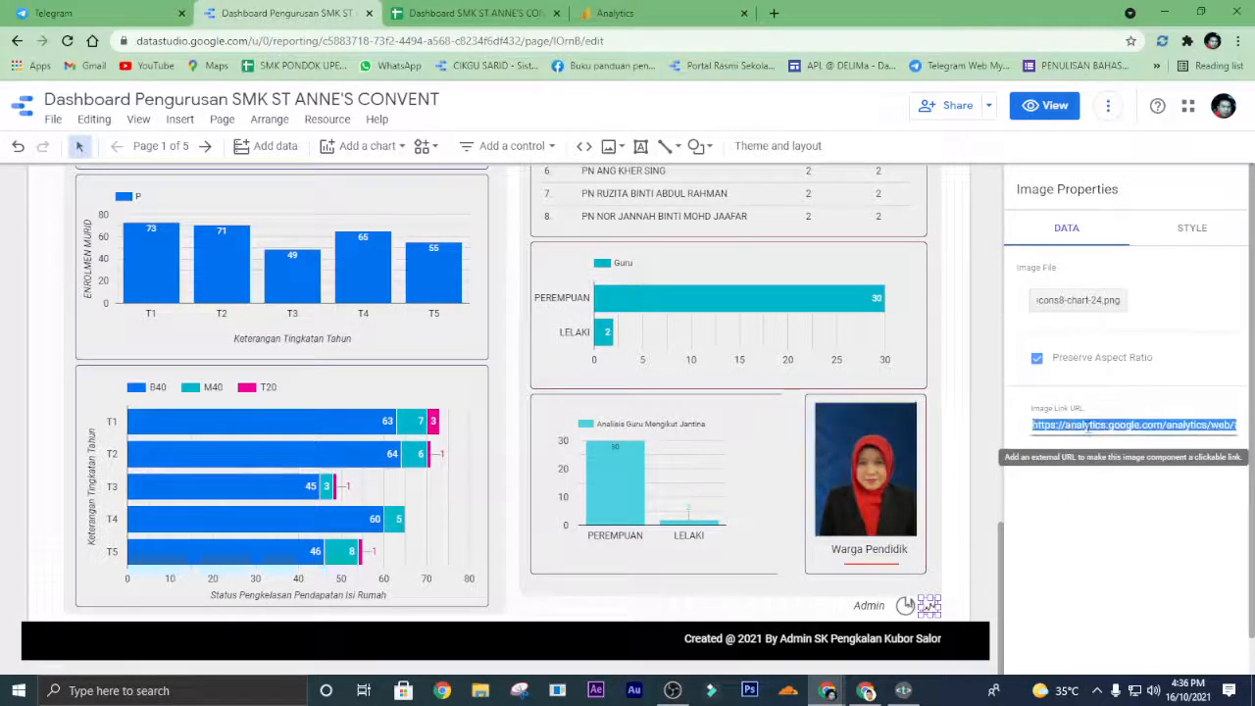
right_click(1079, 425)
click(1020, 504)
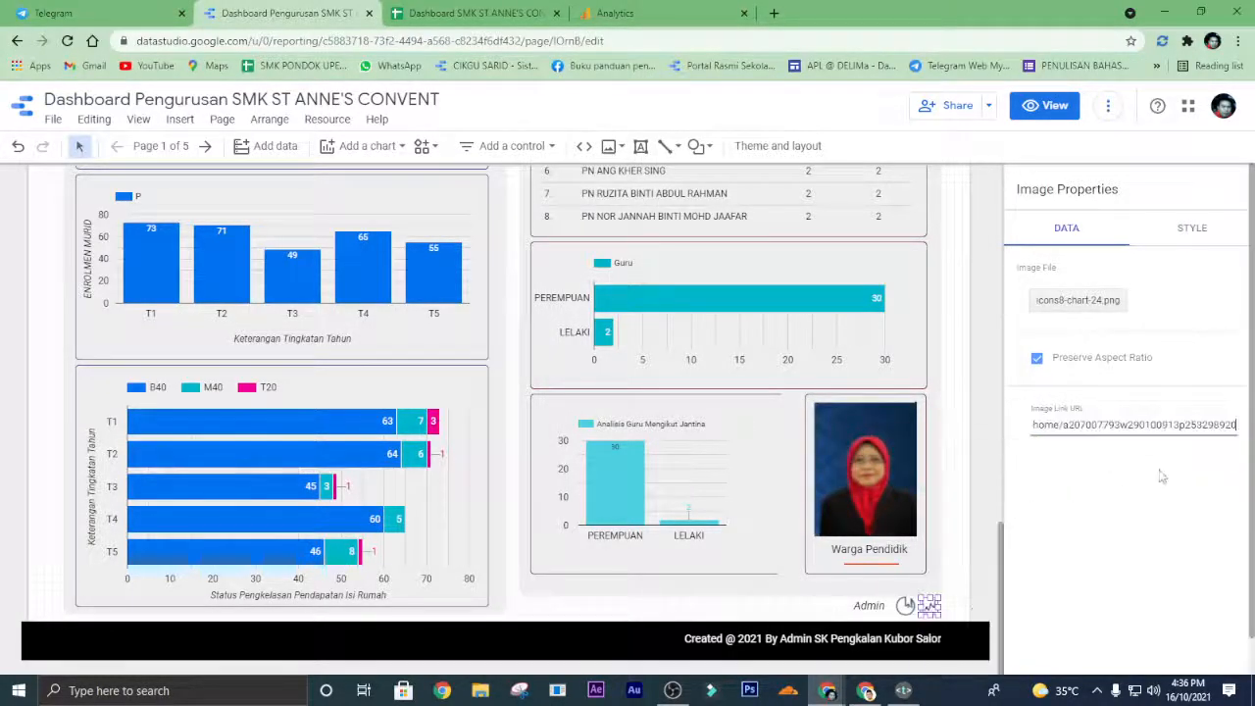
click(1045, 106)
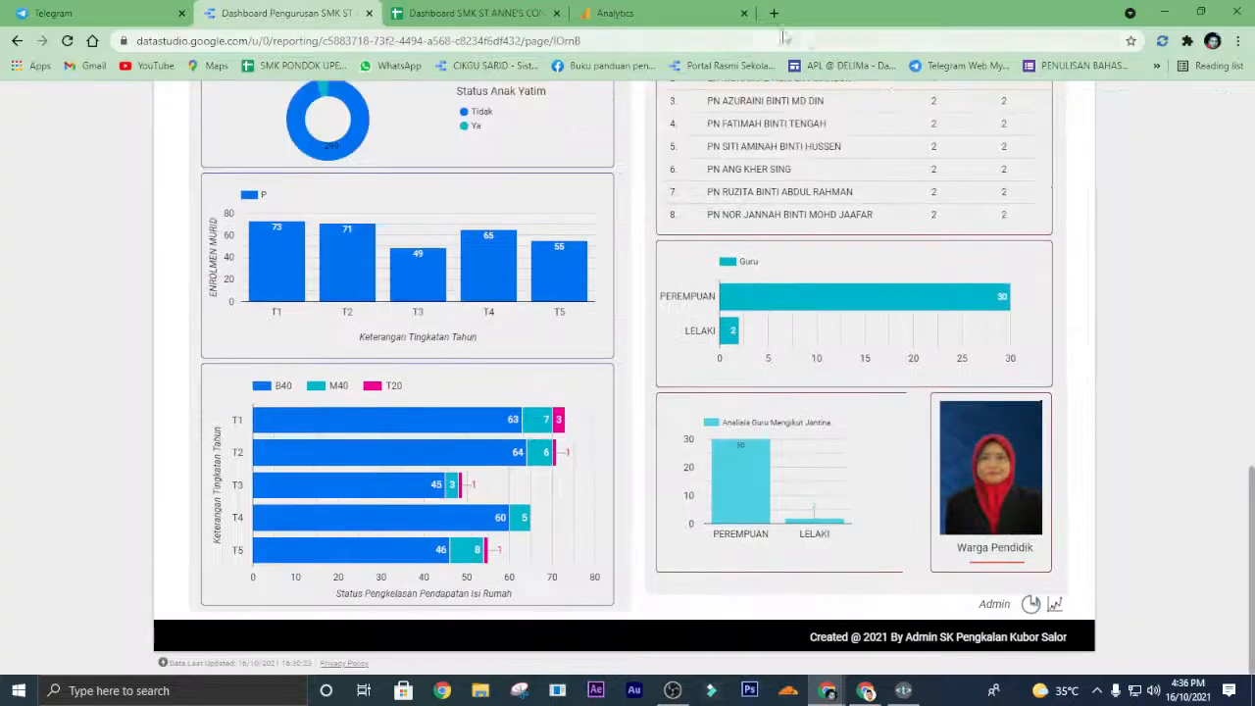
Close the Analytics and spreadsheet browser tabs and test the link on the dashboard footer's chart icon.
click(744, 13)
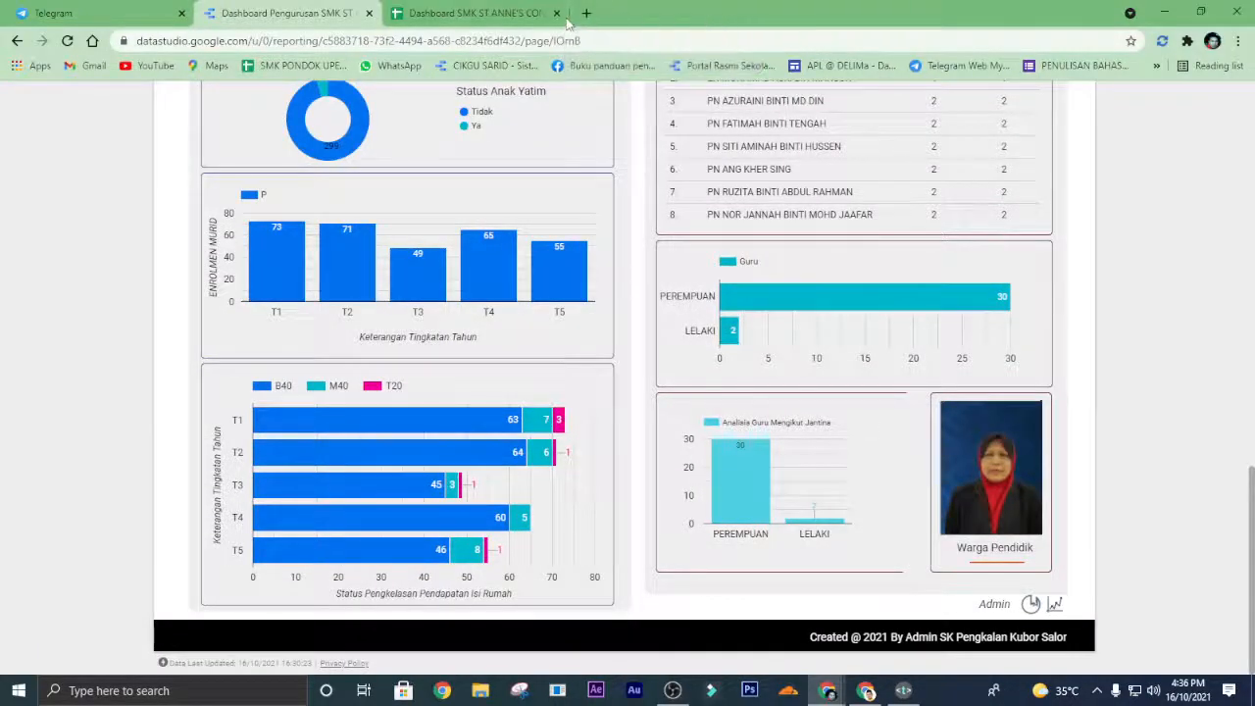
click(556, 12)
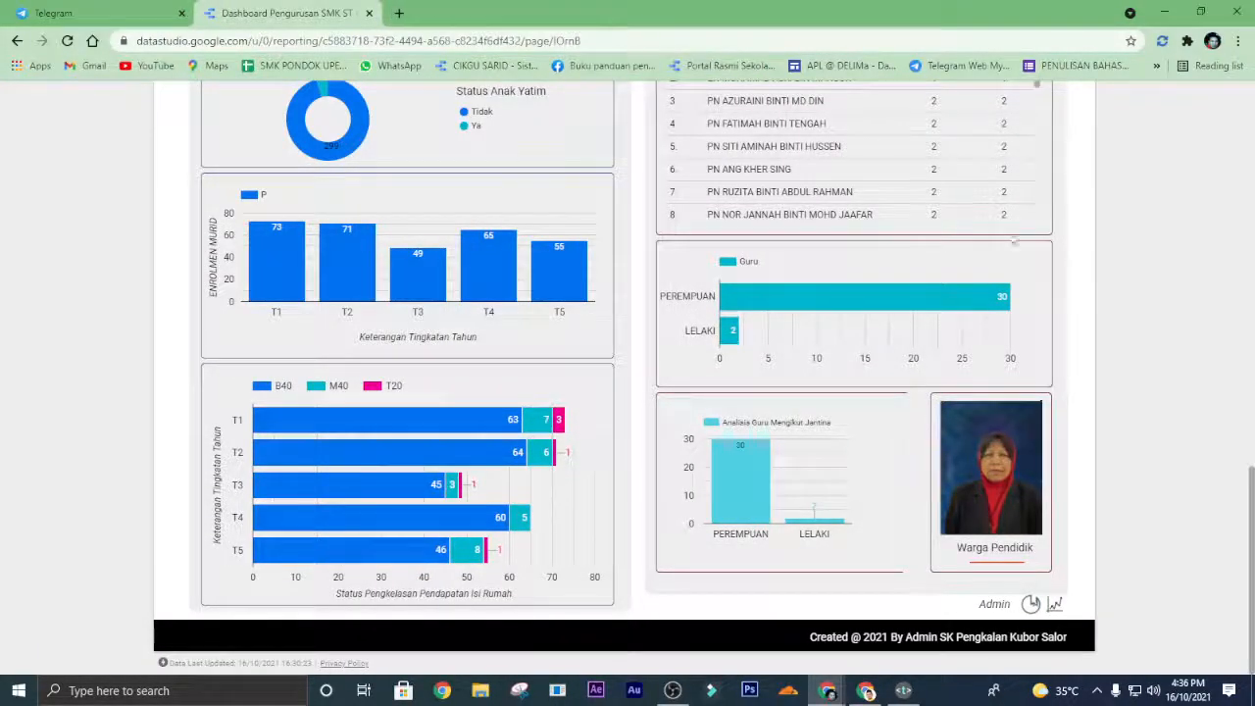
click(1054, 605)
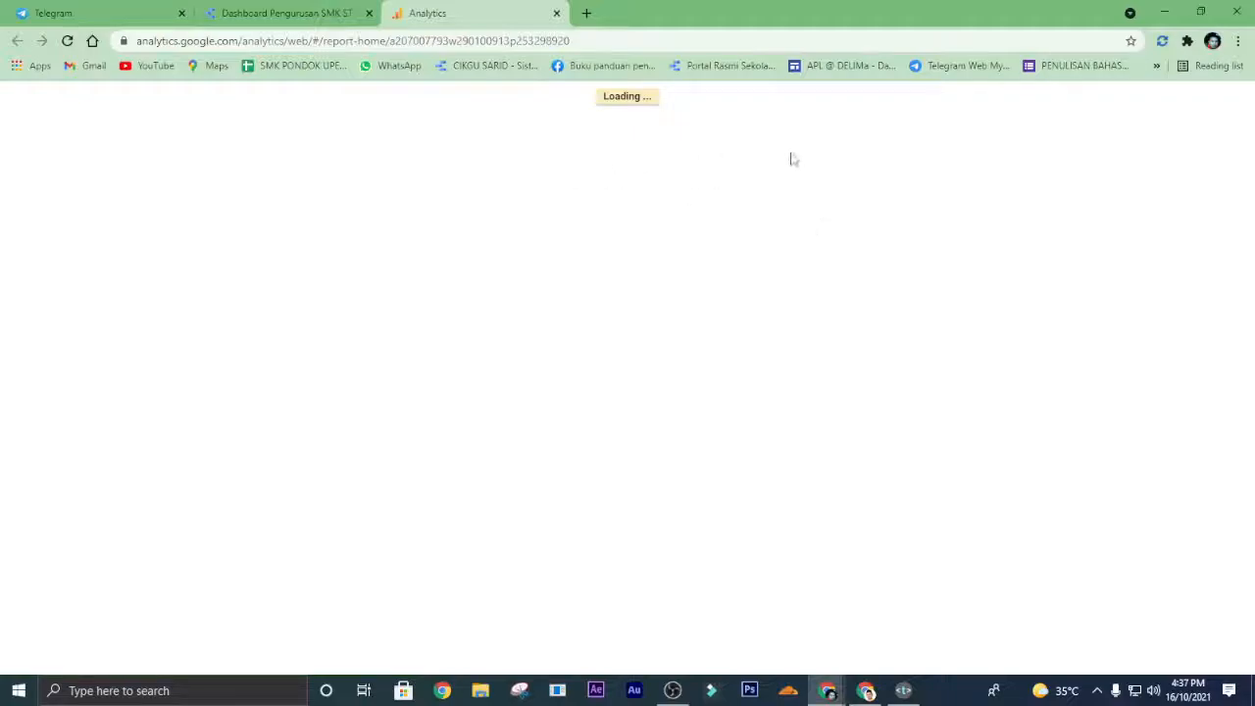
Compare the dashboard's JUMLAH PELAWAT counter with the page views per minute on the Analytics home page.
click(280, 12)
scroll(686, 650, up, 5)
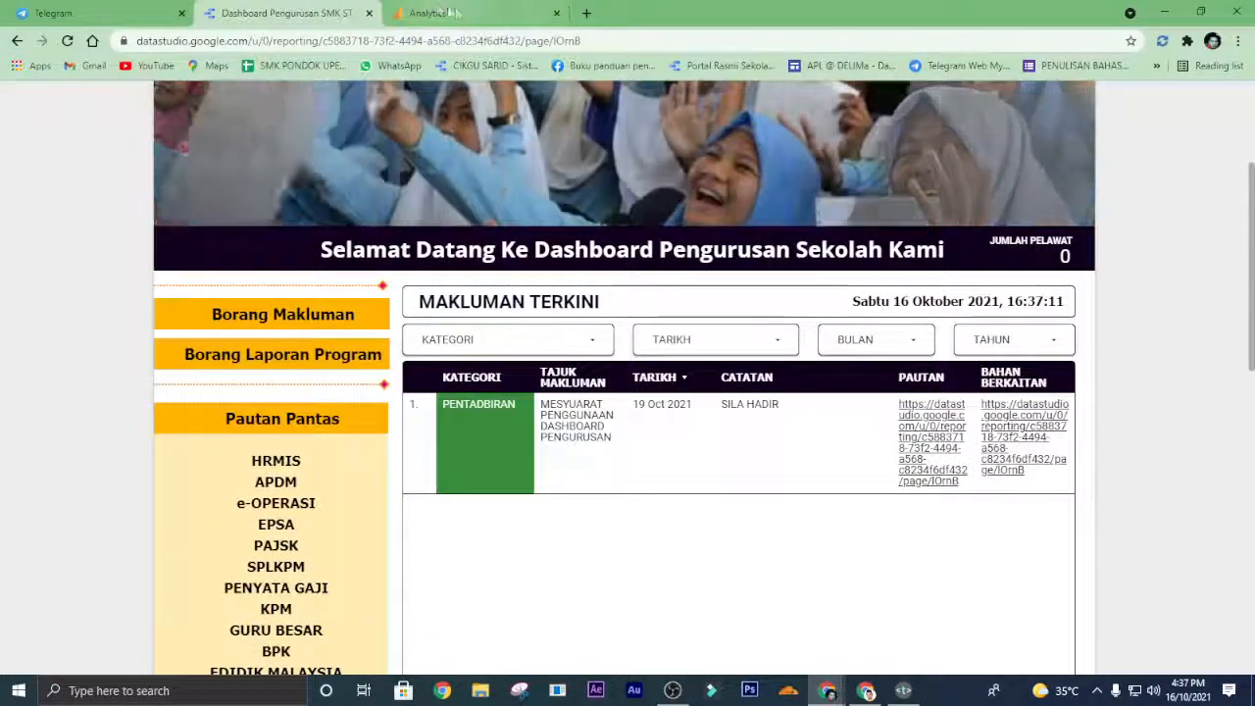
click(457, 12)
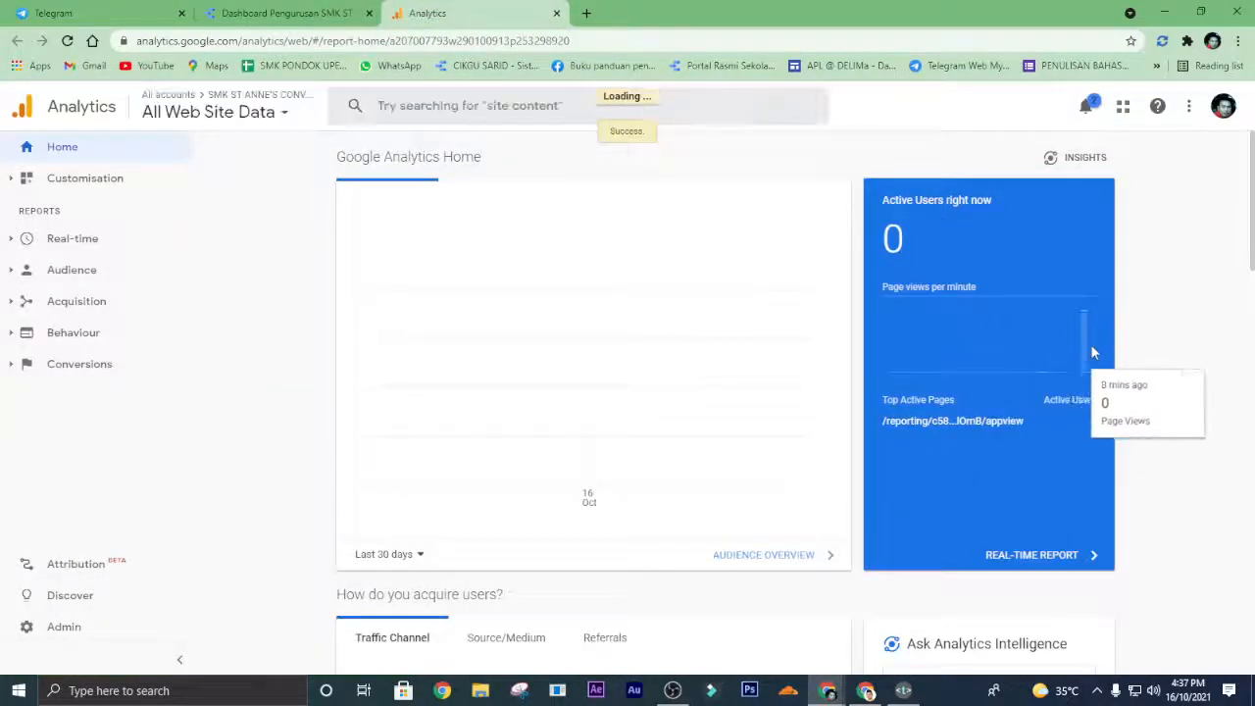
click(240, 13)
scroll(1090, 322, up, 3)
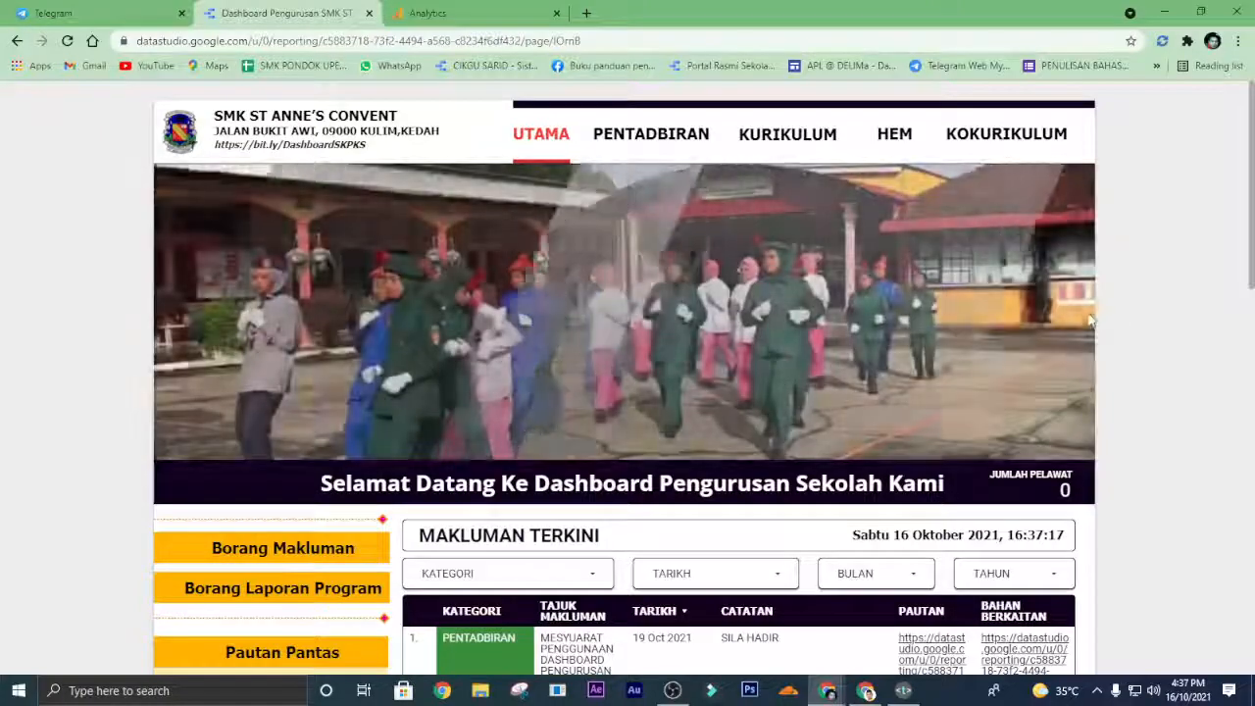
Open the dashboard's PENTADBIRAN page and show its table of program reports.
click(662, 142)
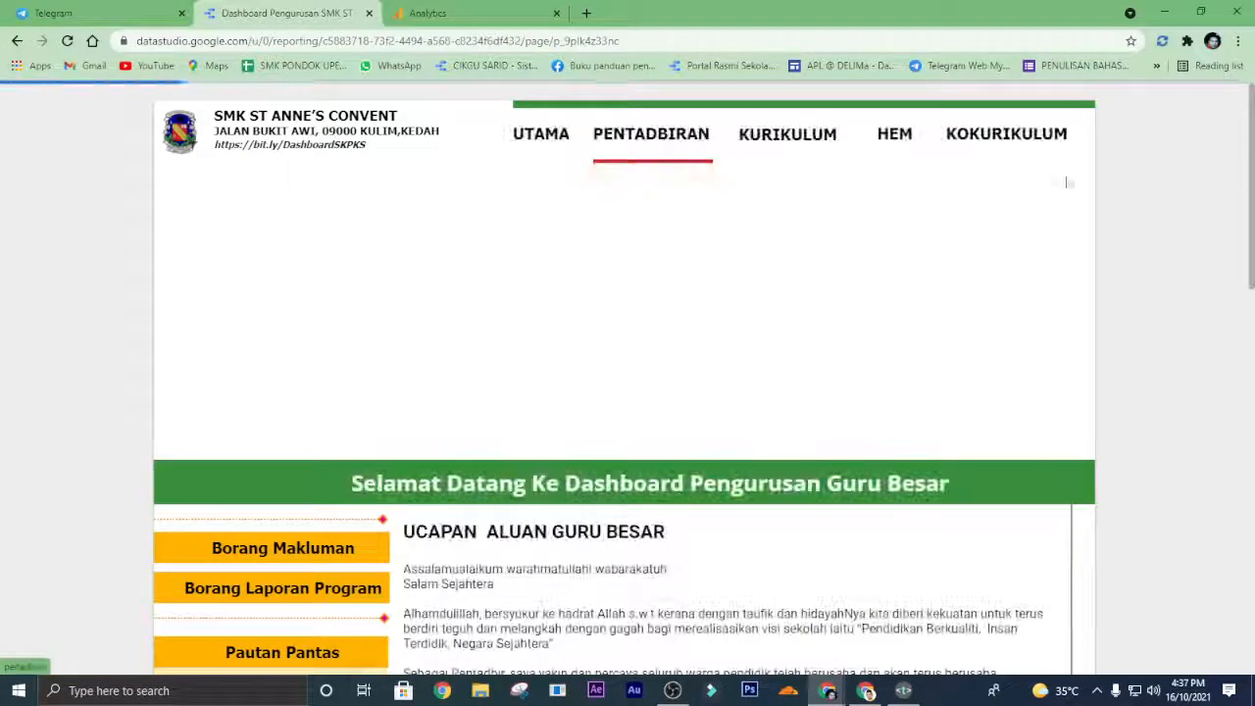
scroll(1098, 225, down, 5)
scroll(1102, 280, down, 5)
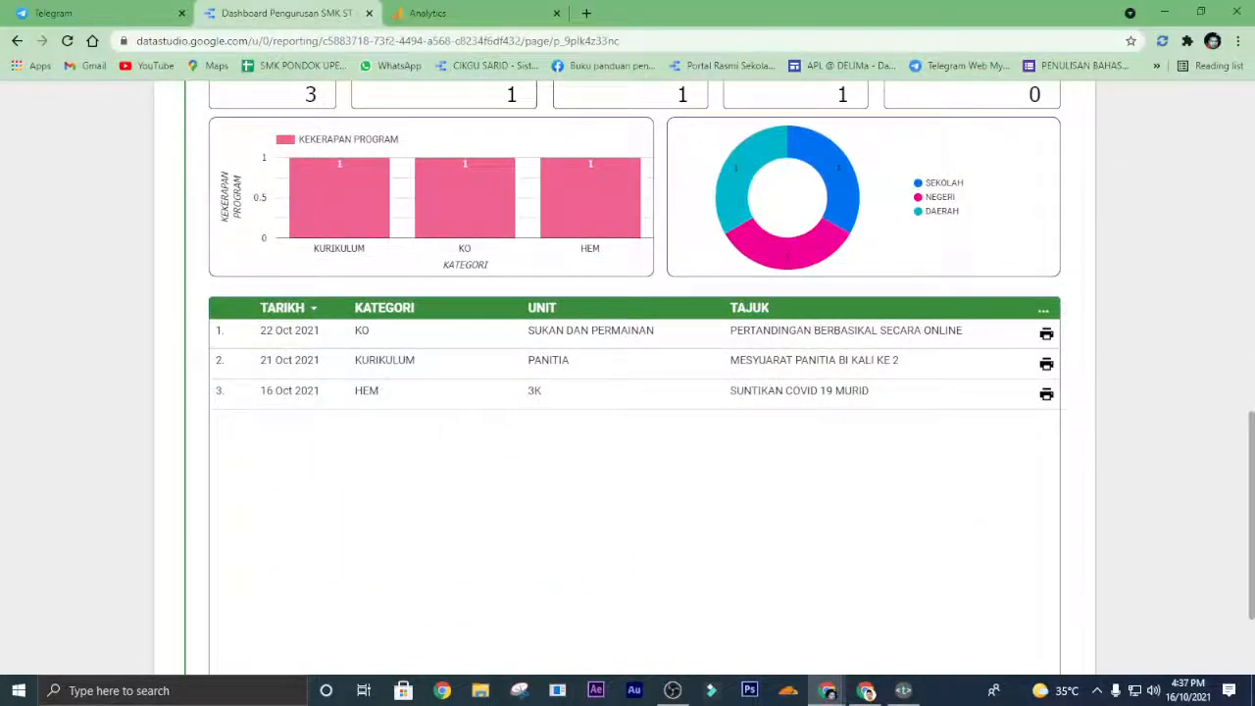
Open the printable reports for the SUKAN DAN PERMAINAN and PANITIA entries, returning to the dashboard after each.
click(1045, 335)
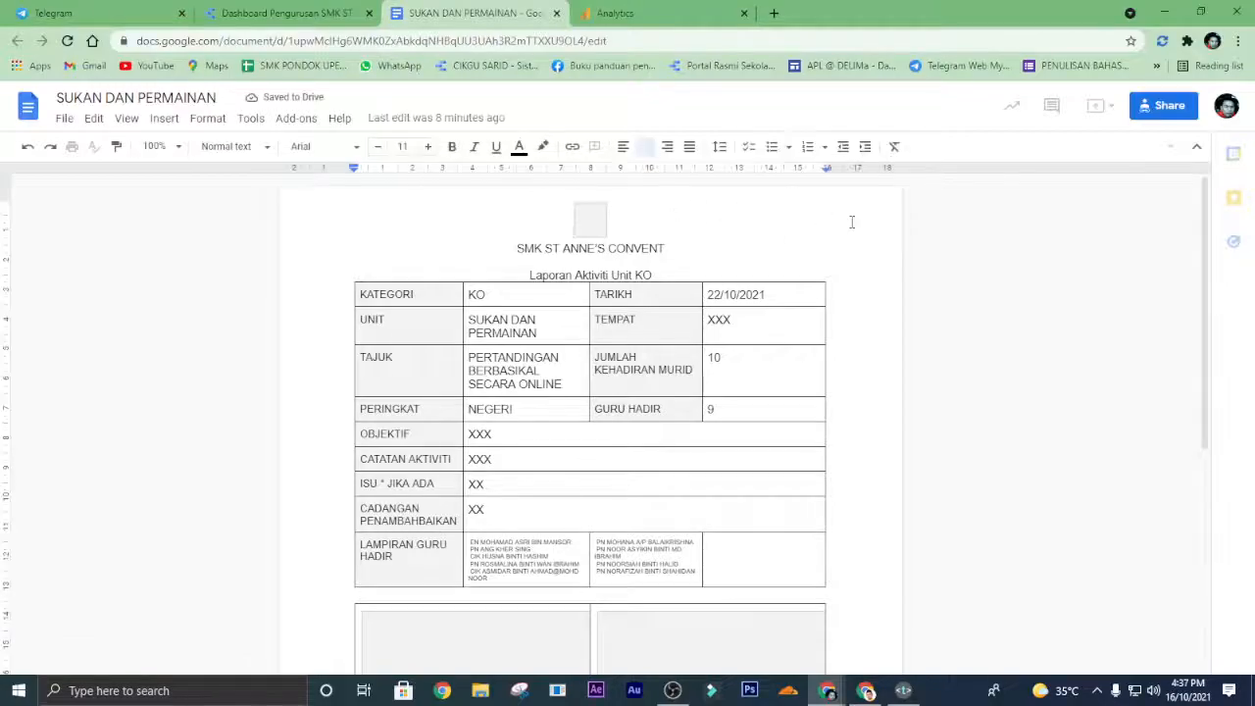
click(324, 13)
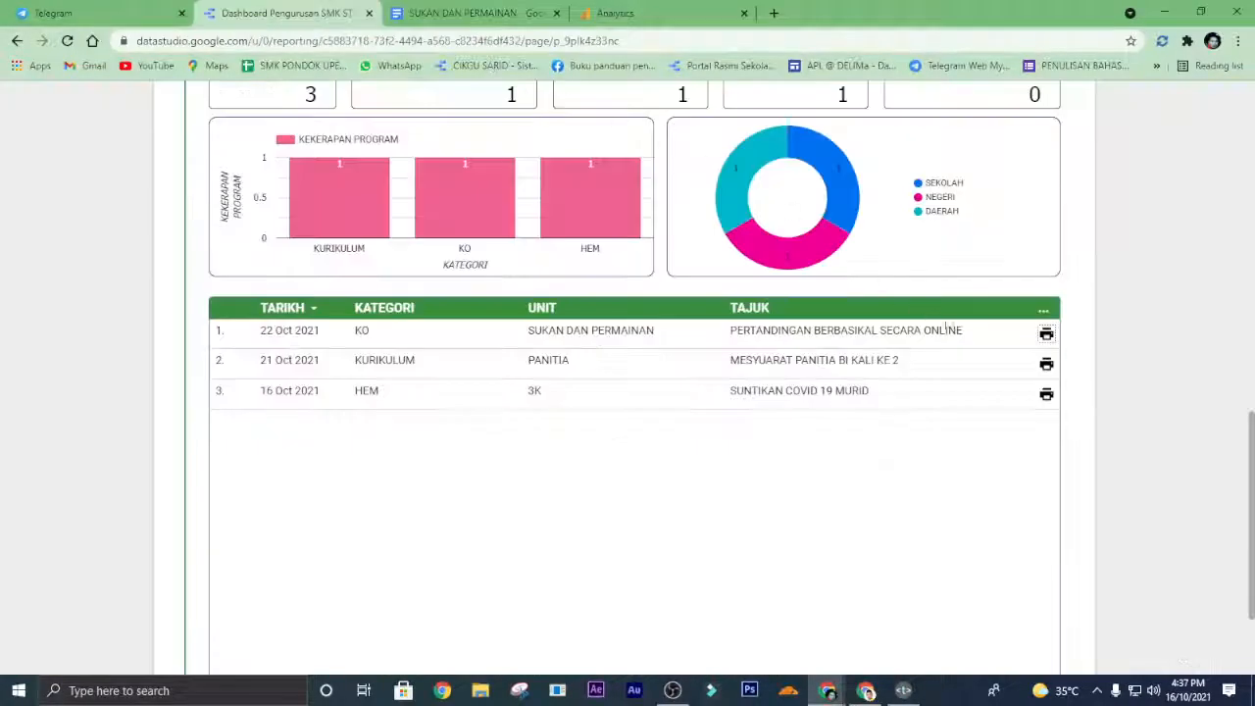
click(1047, 364)
click(333, 24)
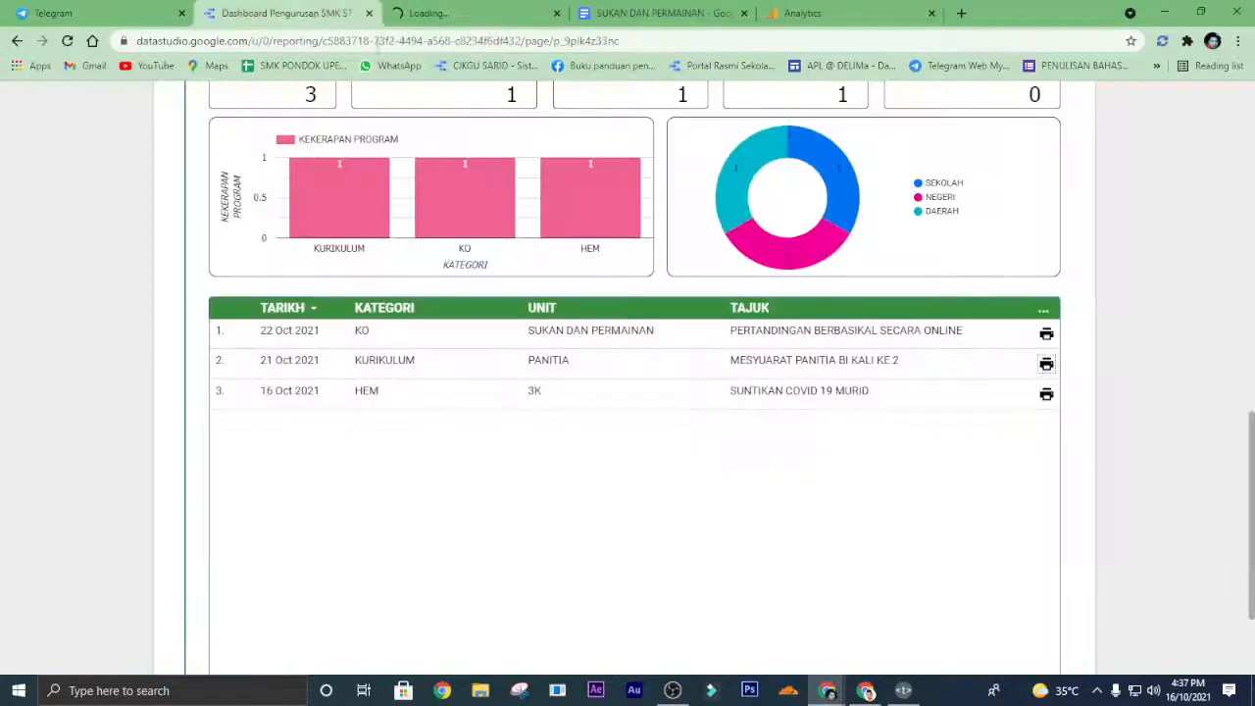
Open the 3K entry's printable report and review the details and photos in the SUKAN DAN PERMAINAN, PANITIA and 3K reports.
click(1047, 394)
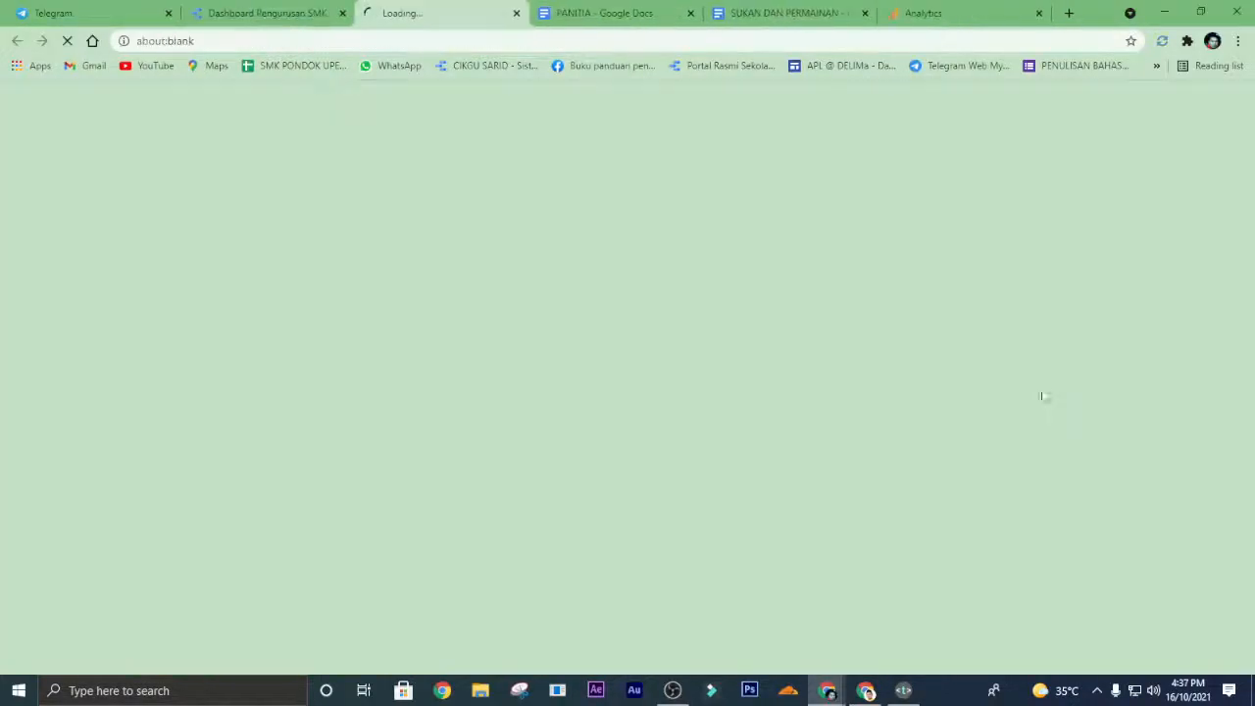
click(781, 13)
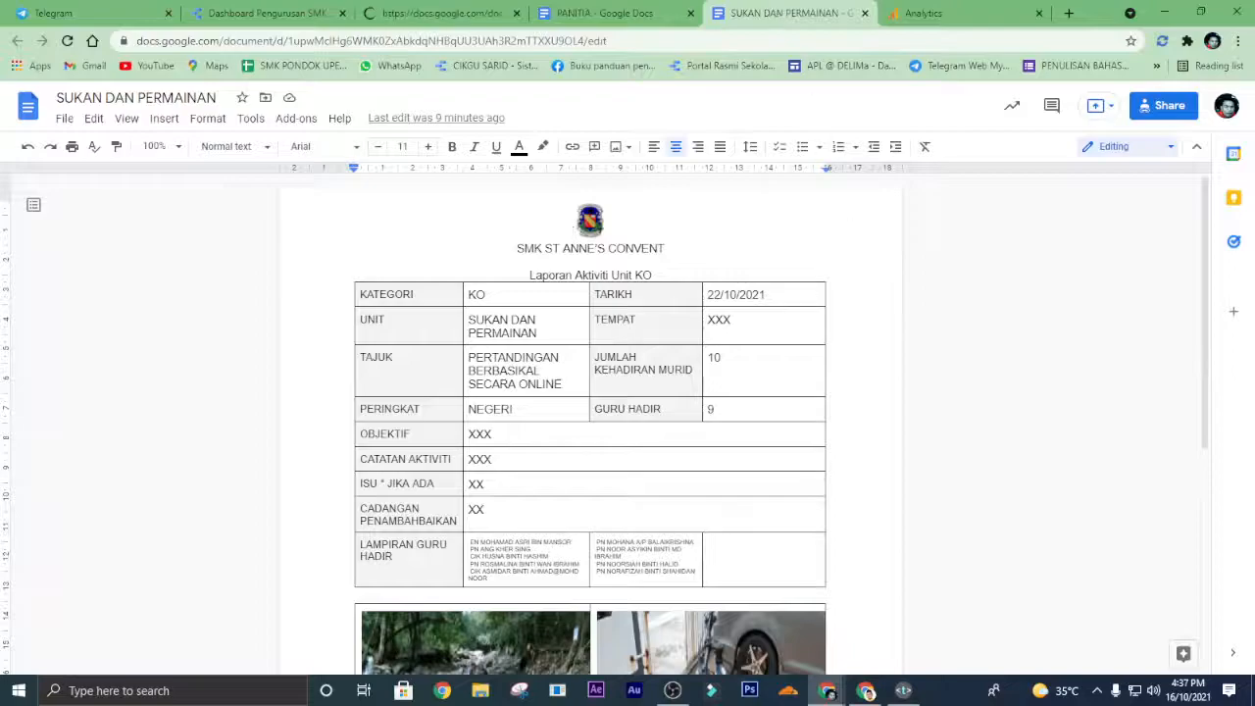
scroll(861, 250, down, 4)
scroll(861, 250, down, 1)
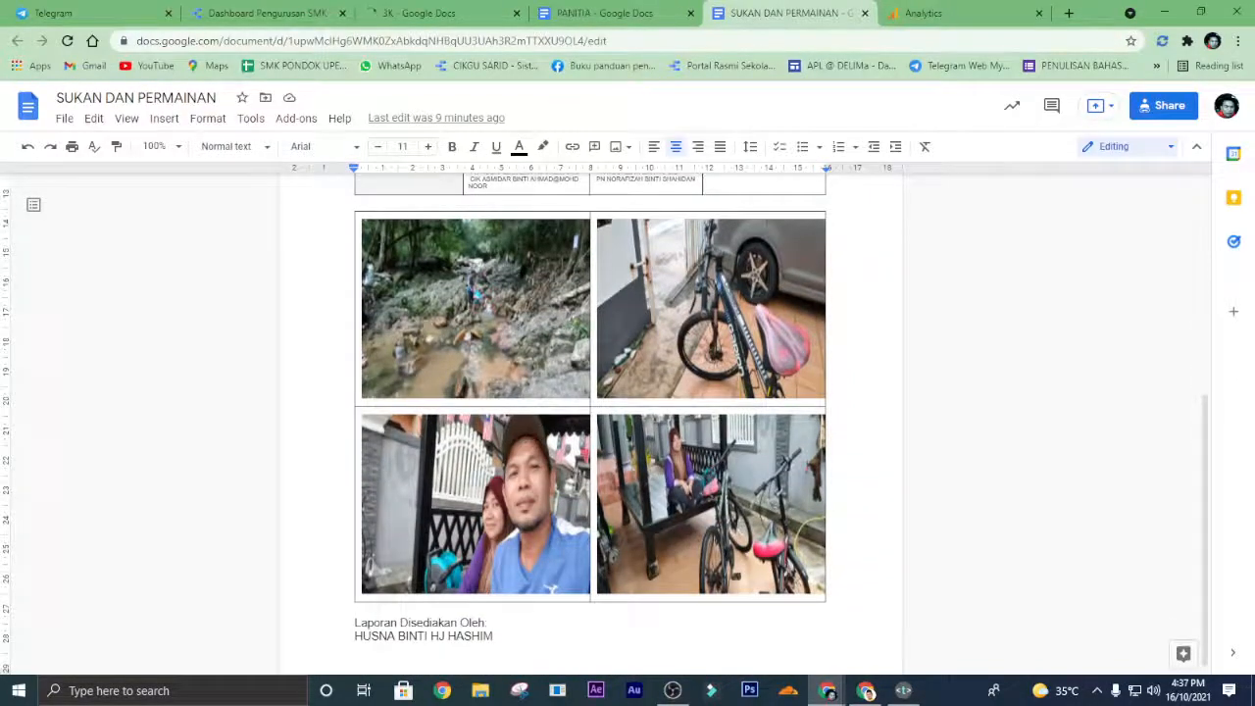
click(615, 22)
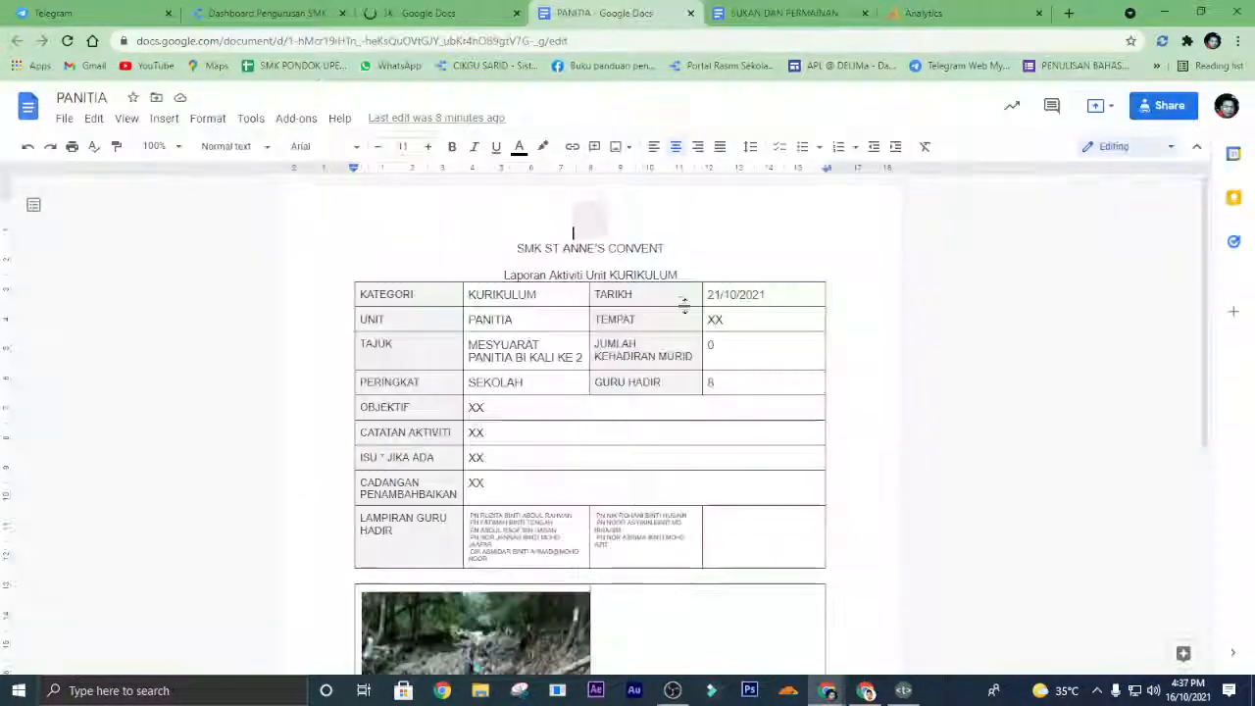
scroll(521, 360, down, 6)
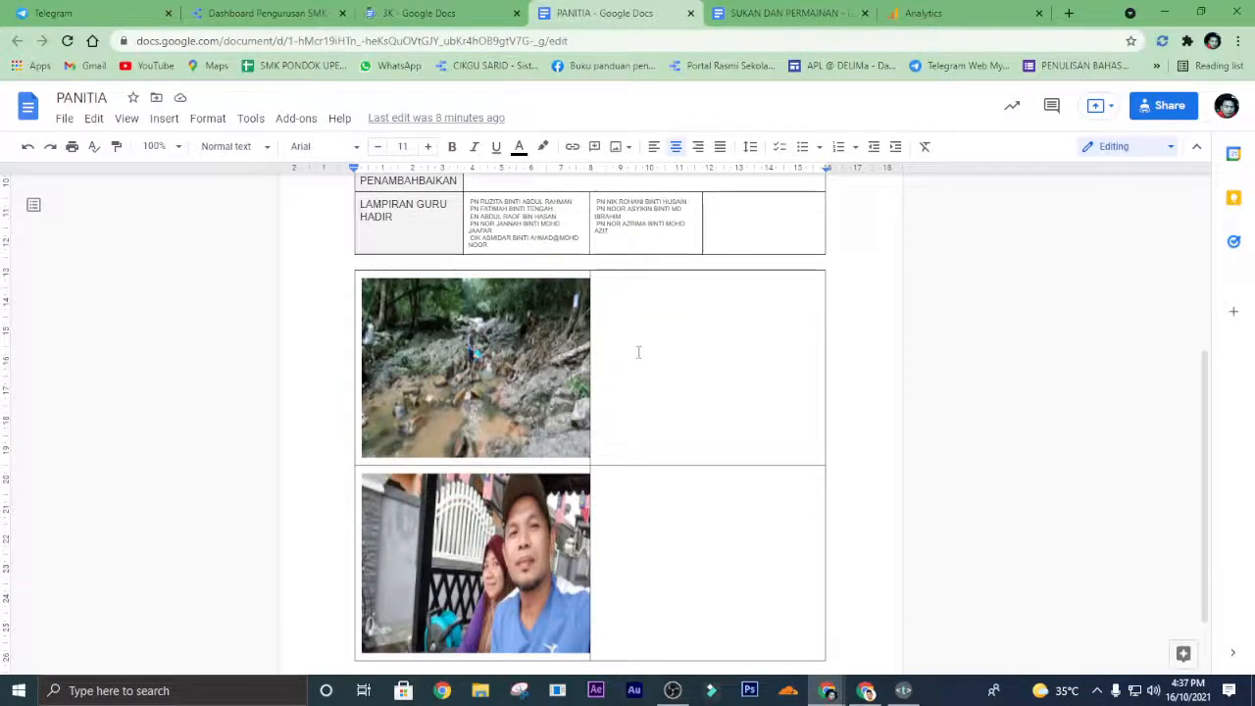
click(437, 15)
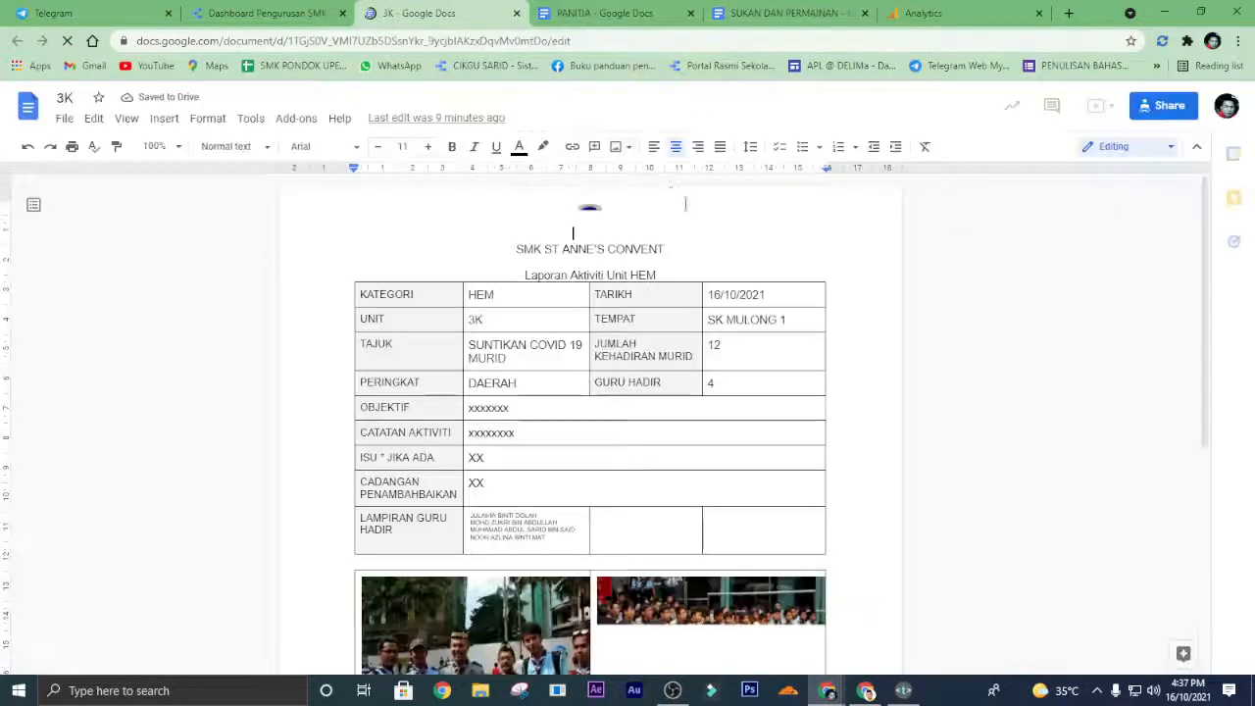
scroll(726, 392, down, 4)
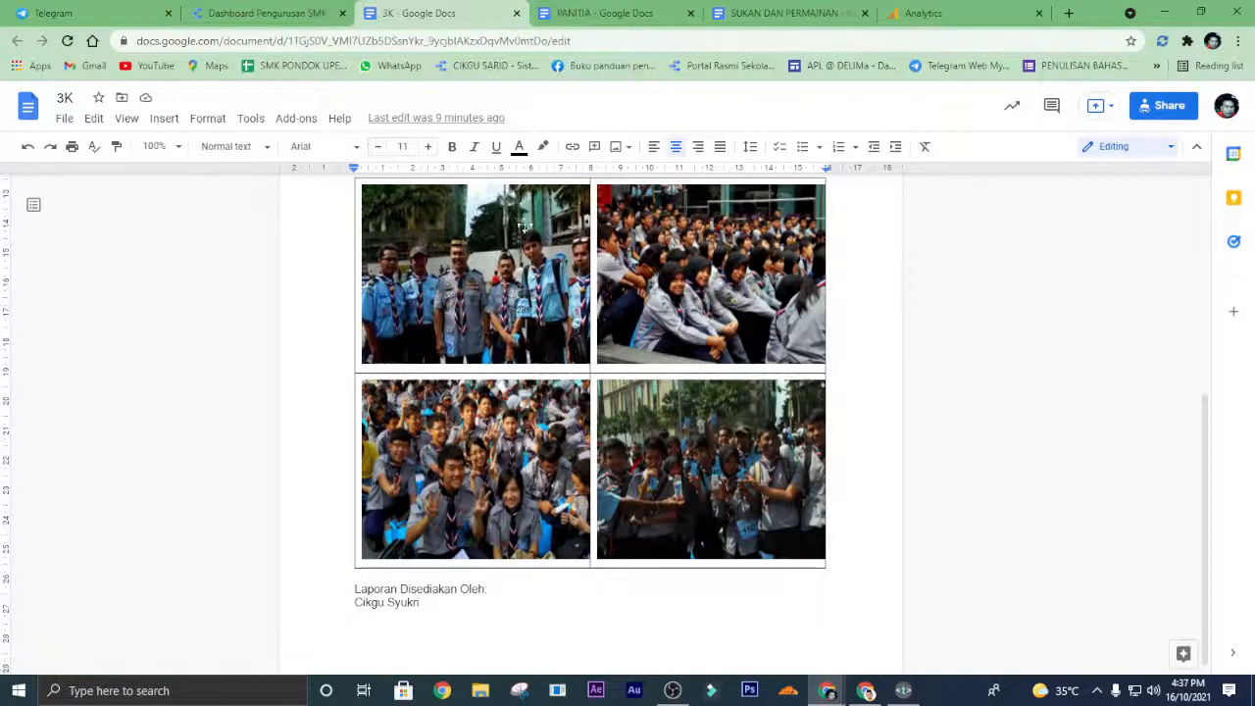
Return to the dashboard, follow its footer link to the Drive folder and open the Dashboard SMK ST ANNE'S CONVENT spreadsheet.
click(284, 16)
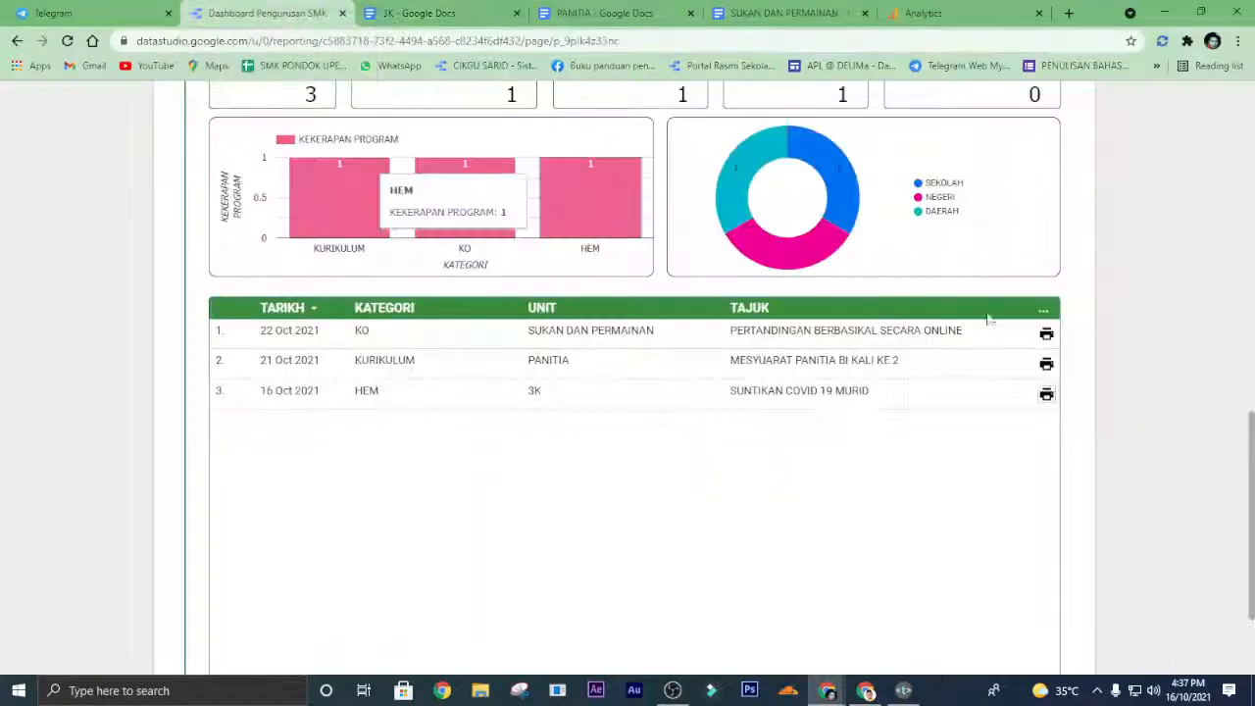
scroll(964, 304, down, 2)
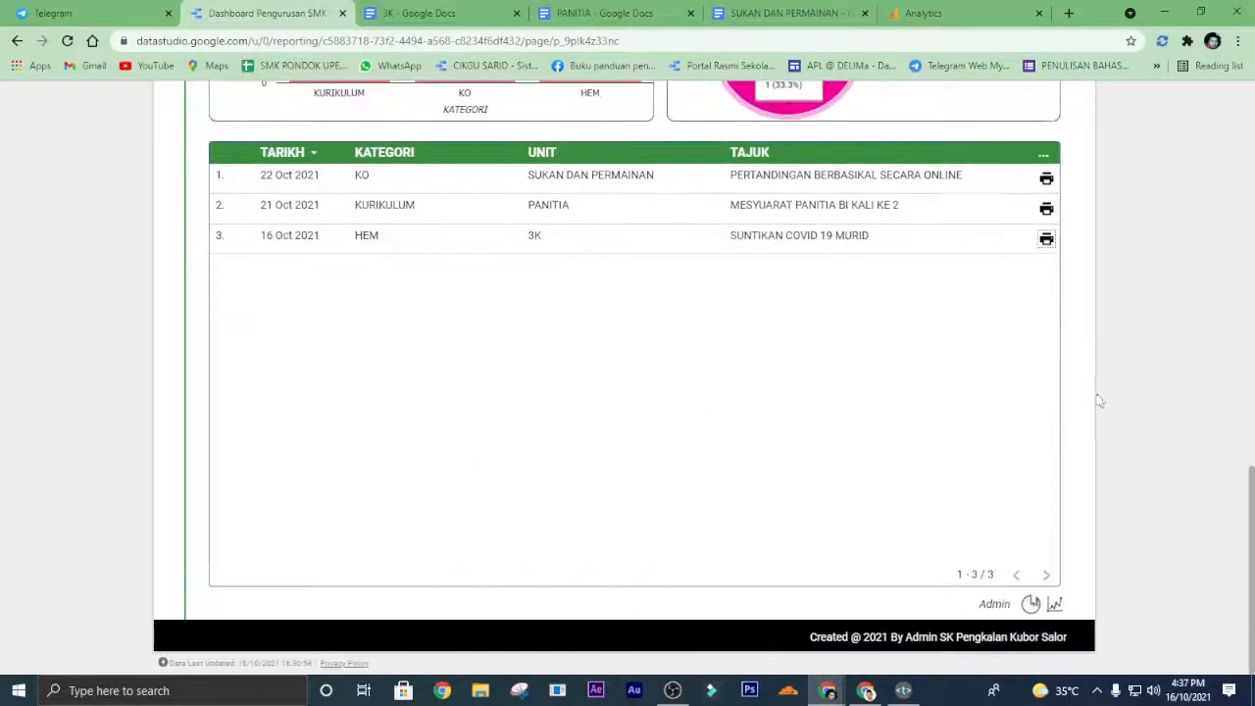
click(1031, 605)
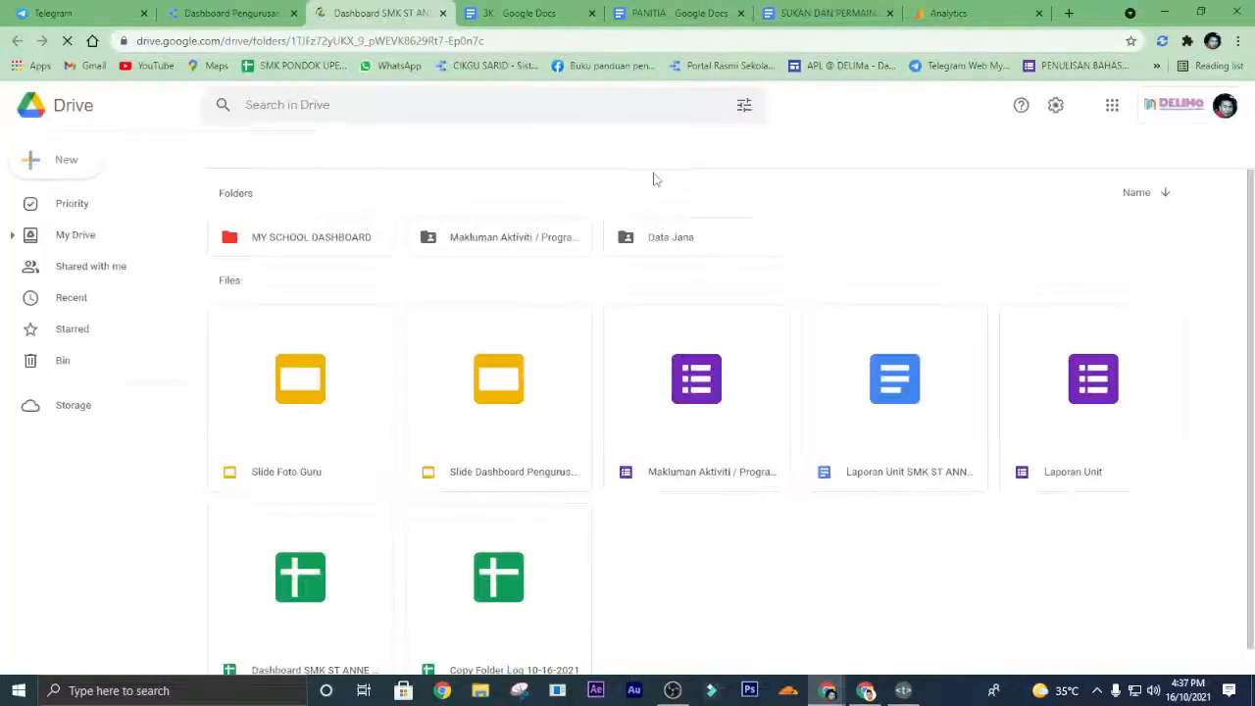
double_click(316, 546)
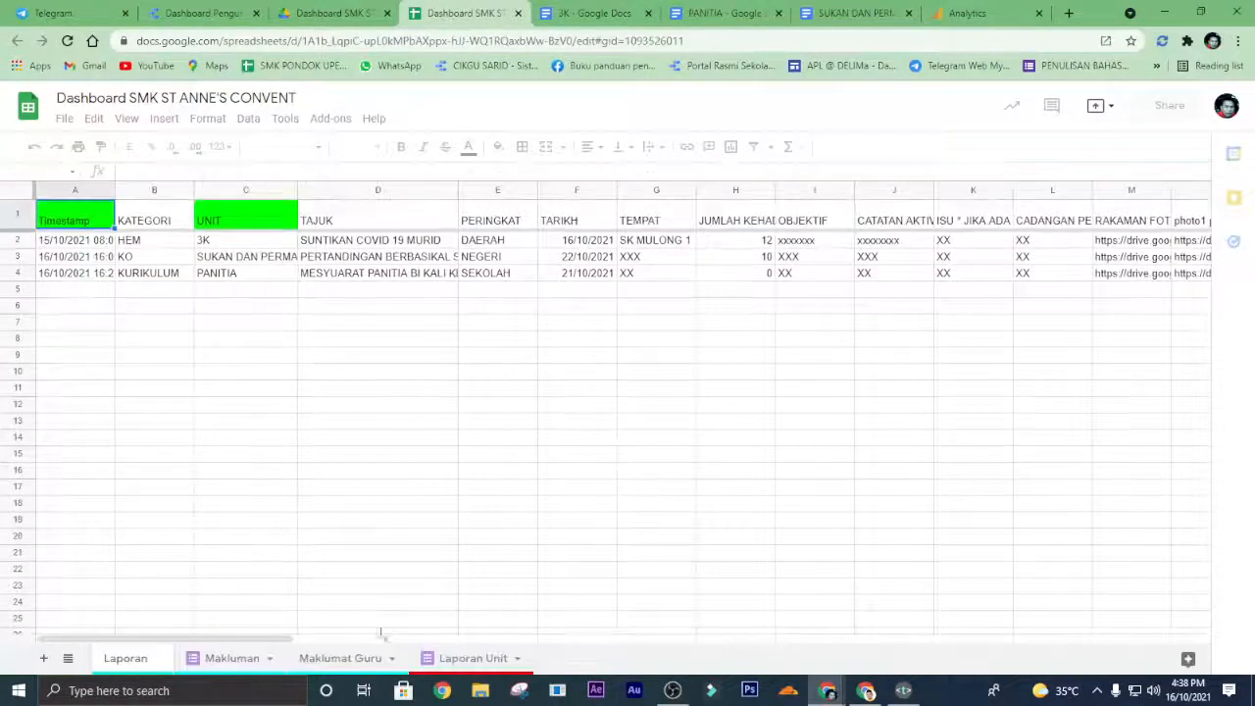
Clear the merged document results in the range BG2:BM5 of the Laporan sheet.
drag(272, 639, 1167, 638)
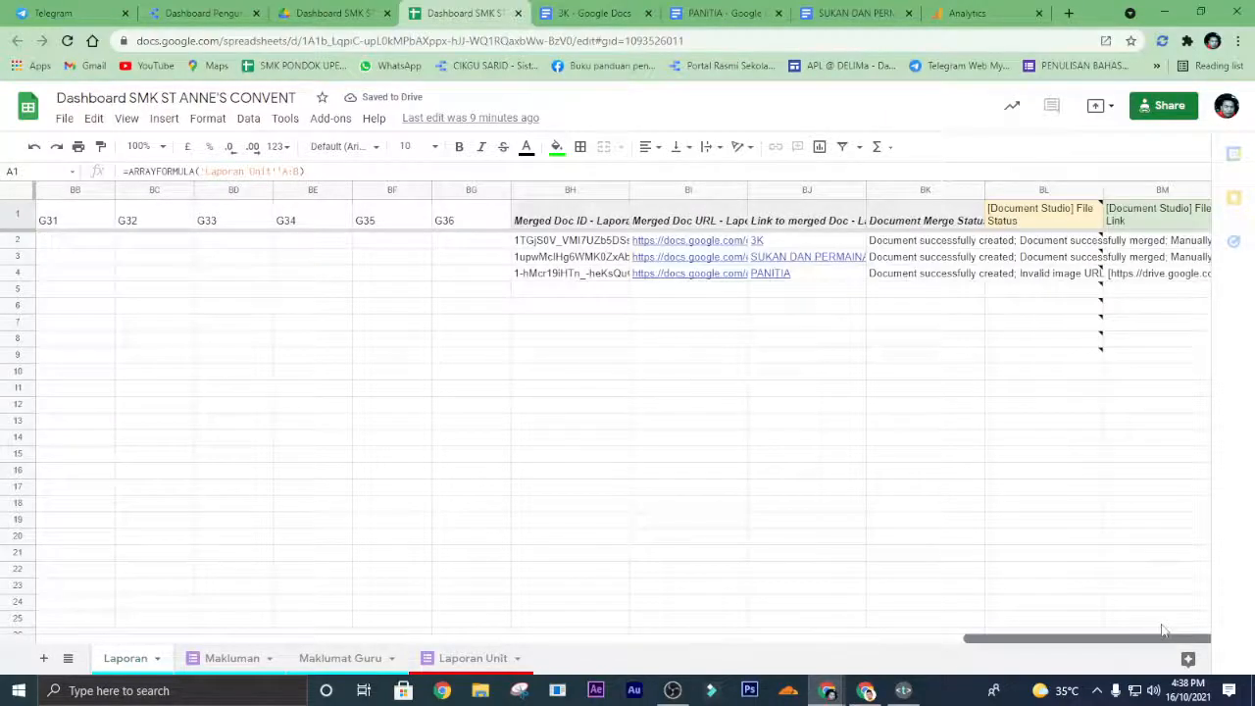
click(579, 241)
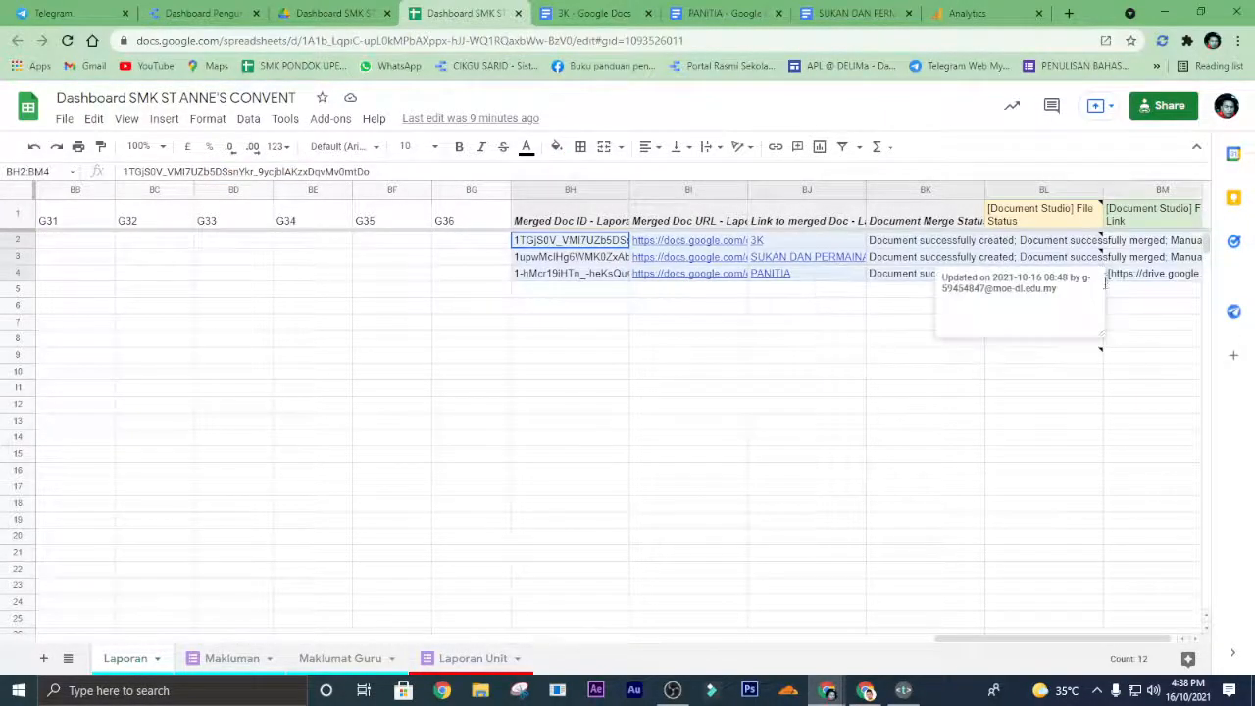
shift+click(827, 493)
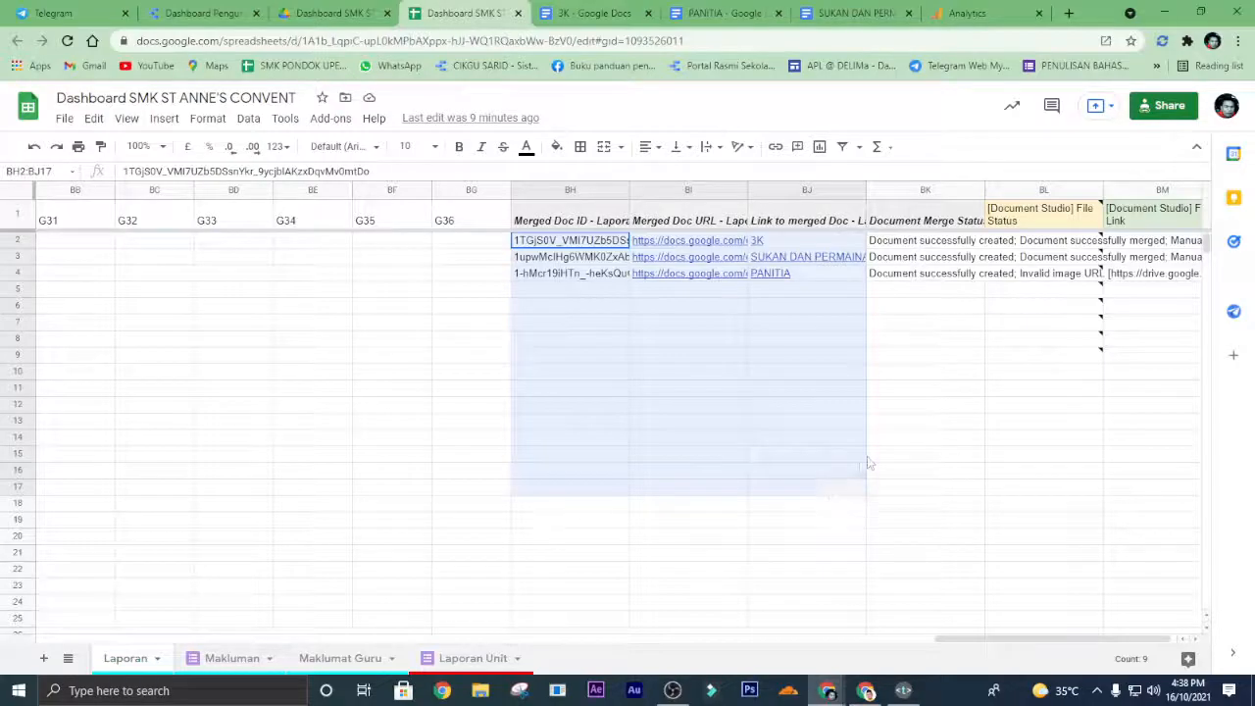
drag(867, 465, 798, 421)
click(589, 245)
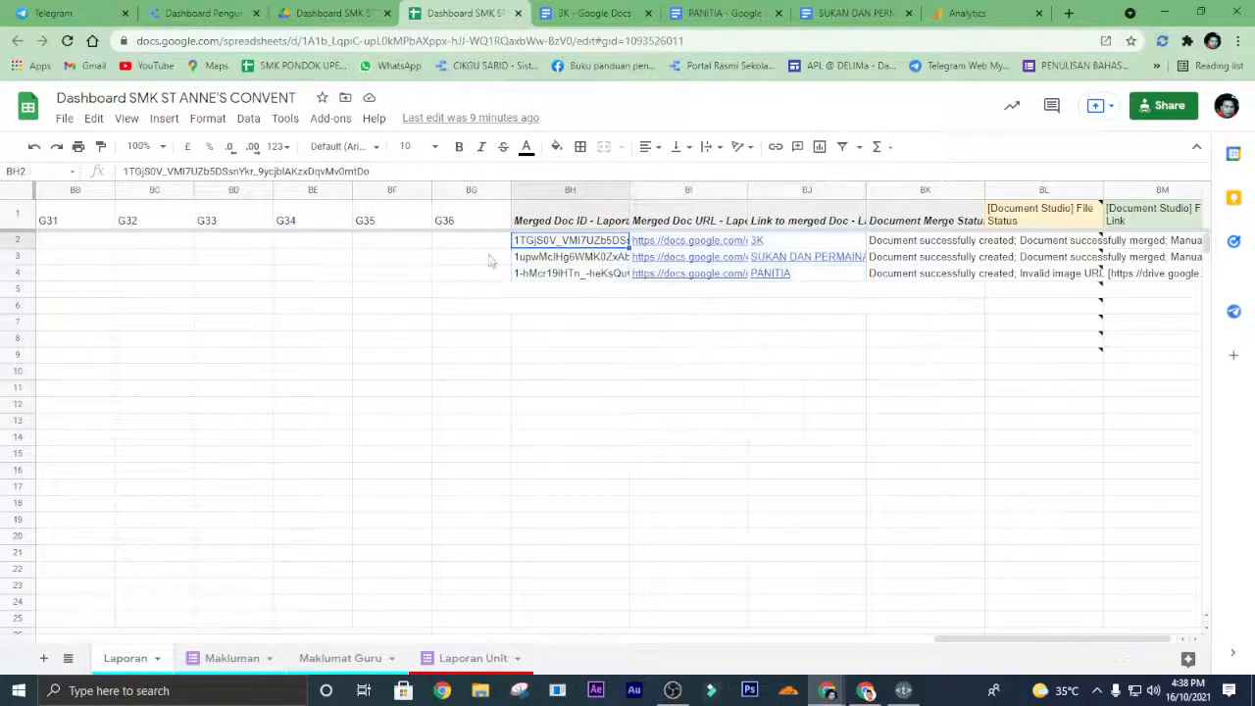
drag(498, 246, 1143, 291)
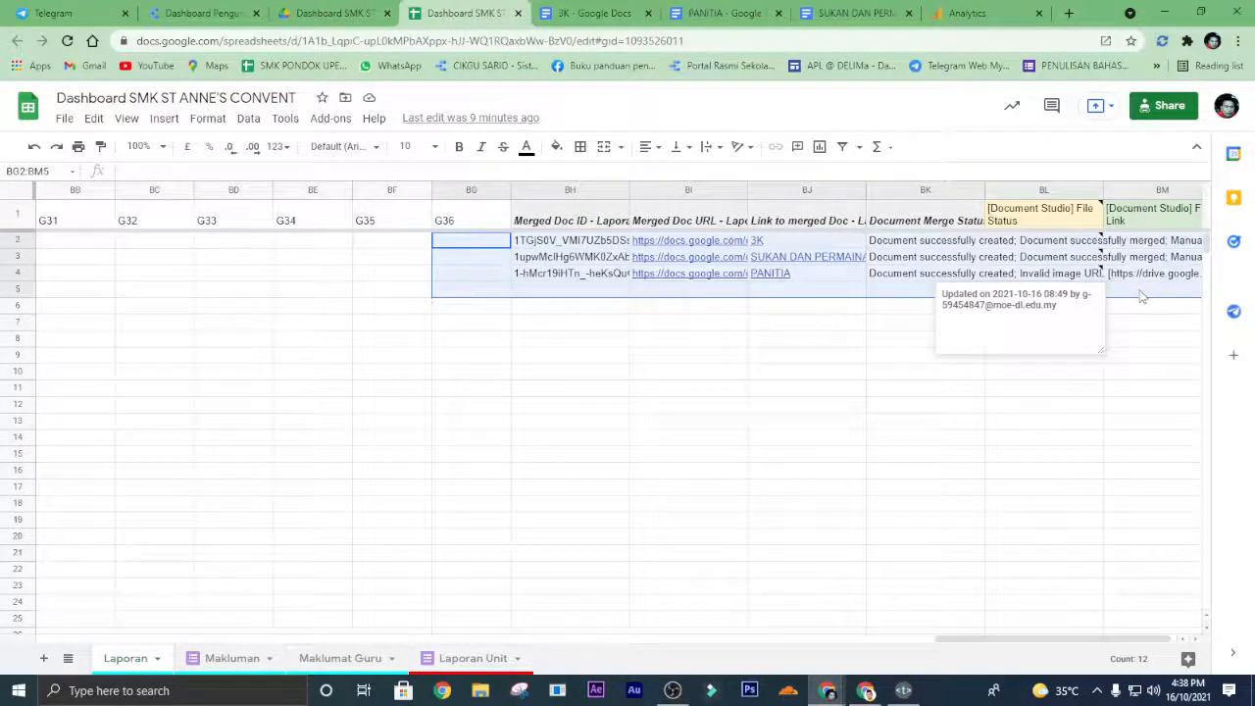
key(Delete)
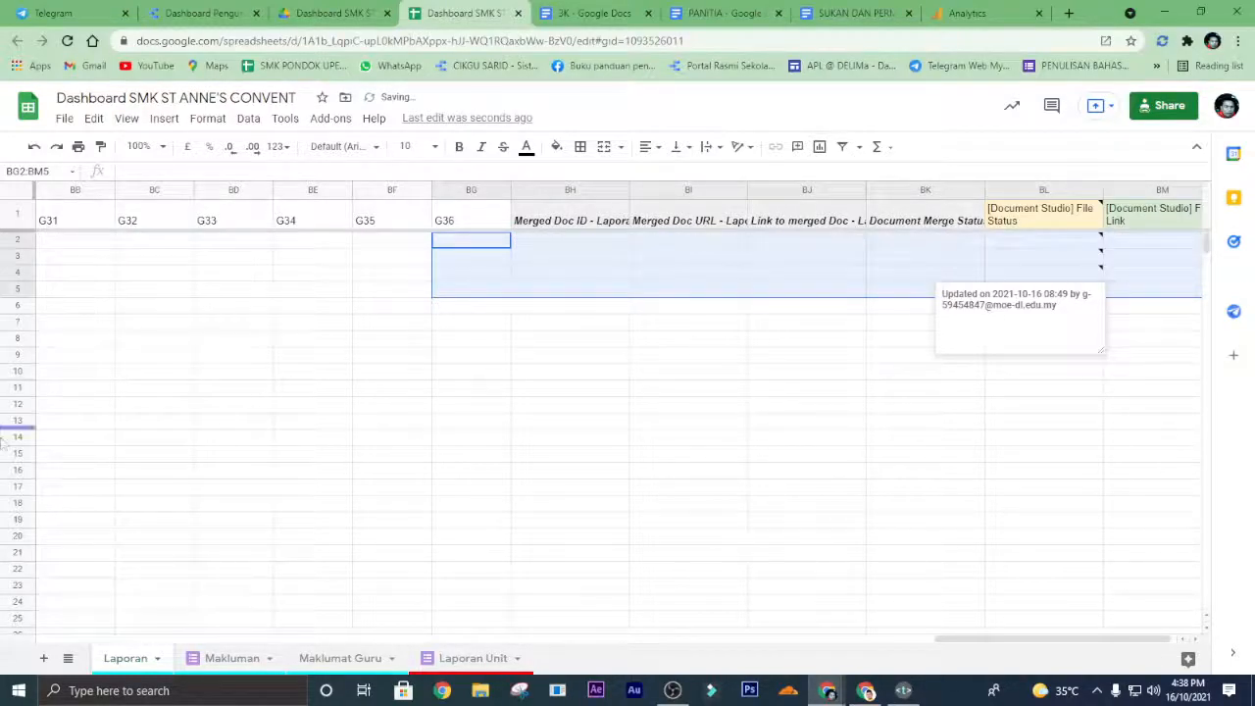
click(287, 357)
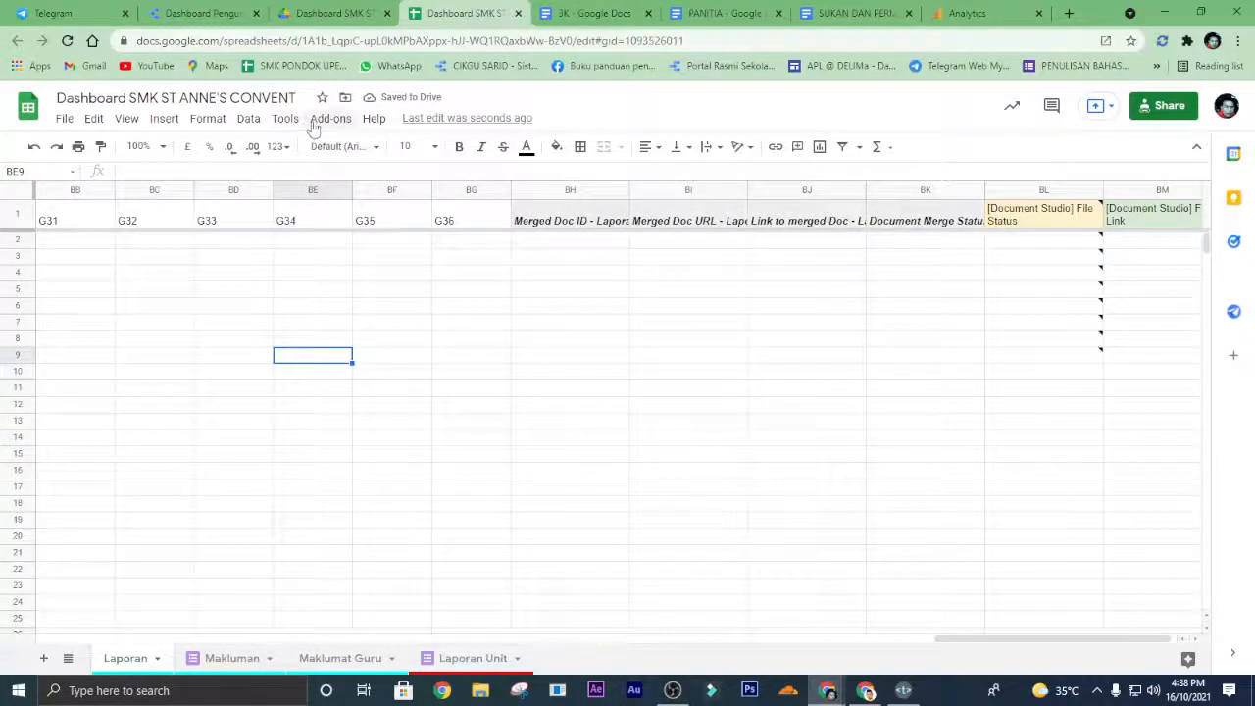
Glance at the photos in the 3K report and open the Autocrat add-on in the dashboard spreadsheet.
click(578, 13)
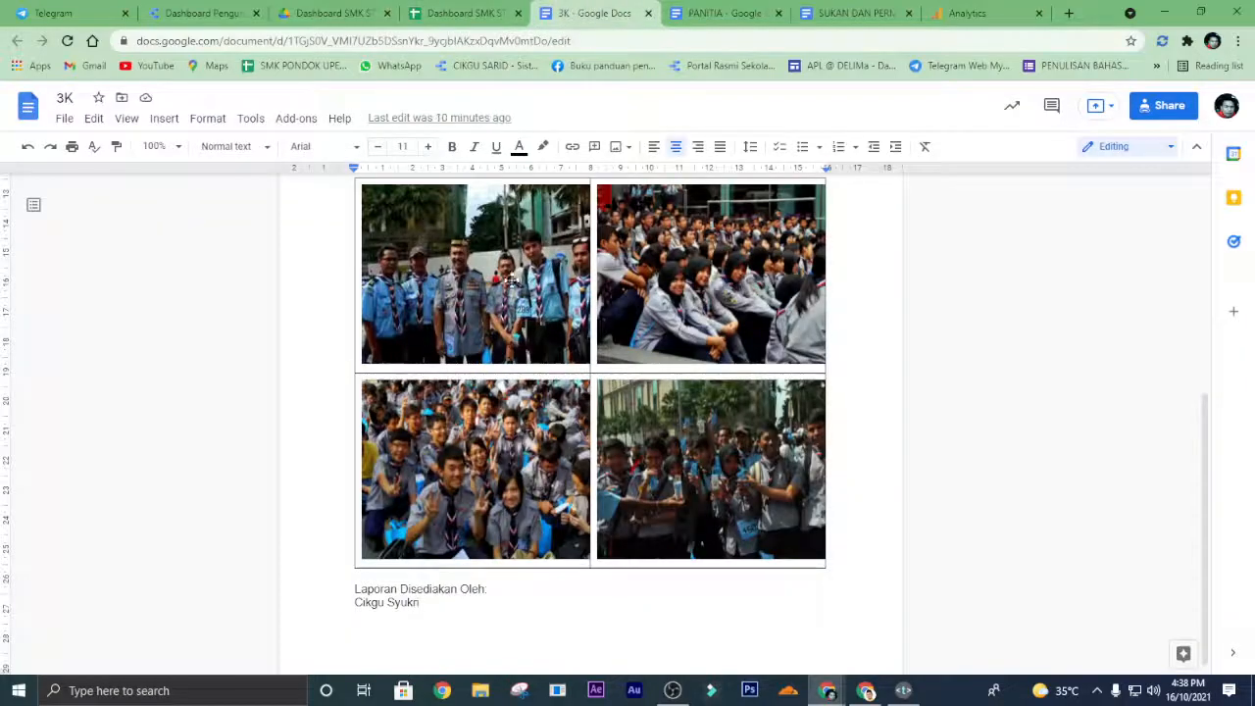
click(465, 14)
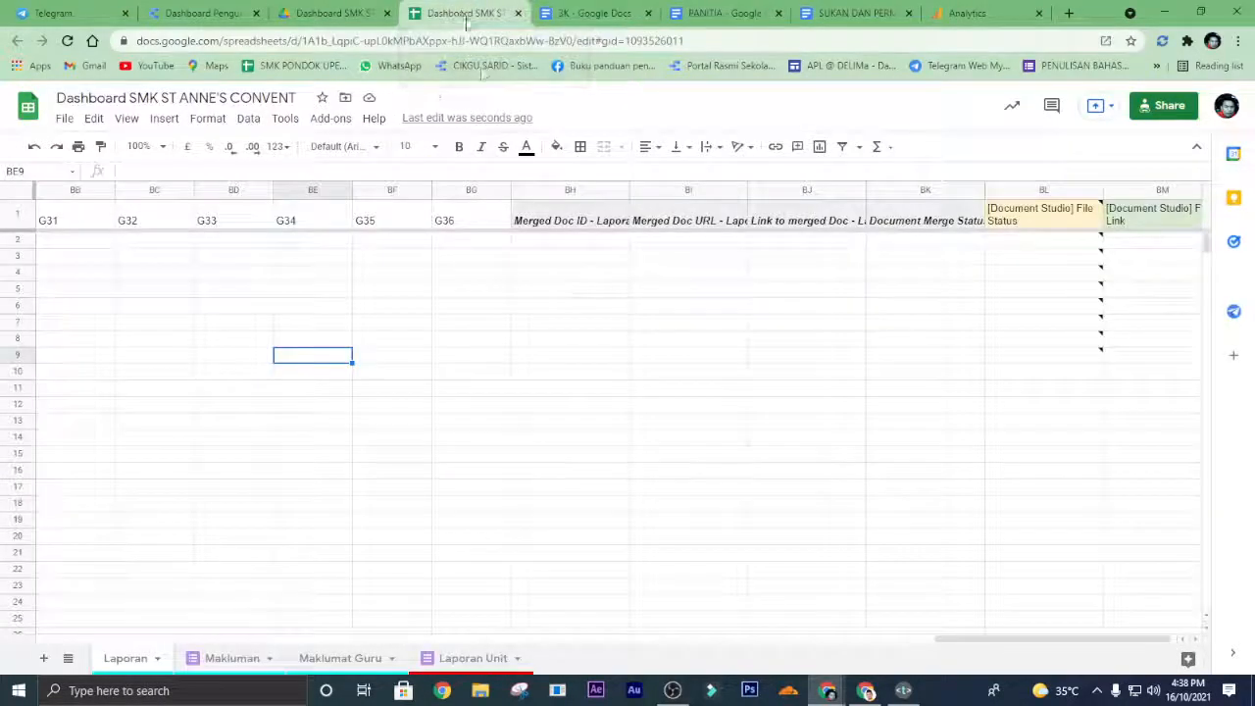
click(329, 118)
mouse_move(373, 184)
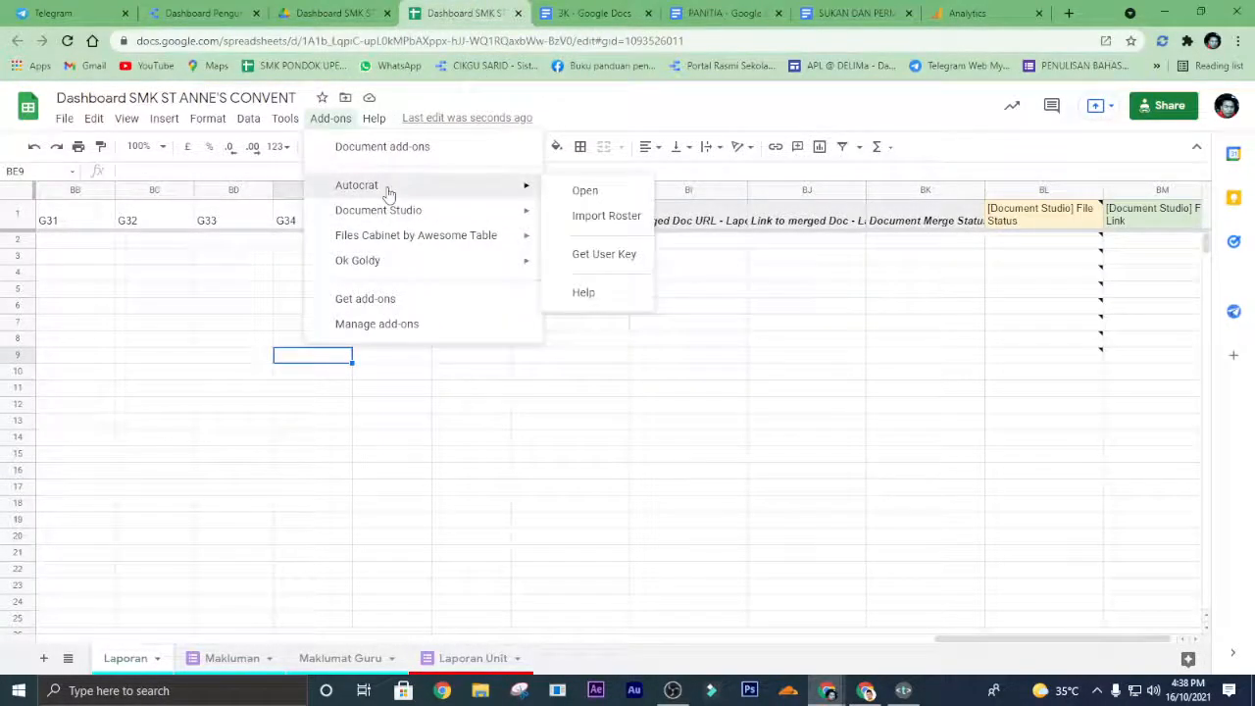
click(588, 191)
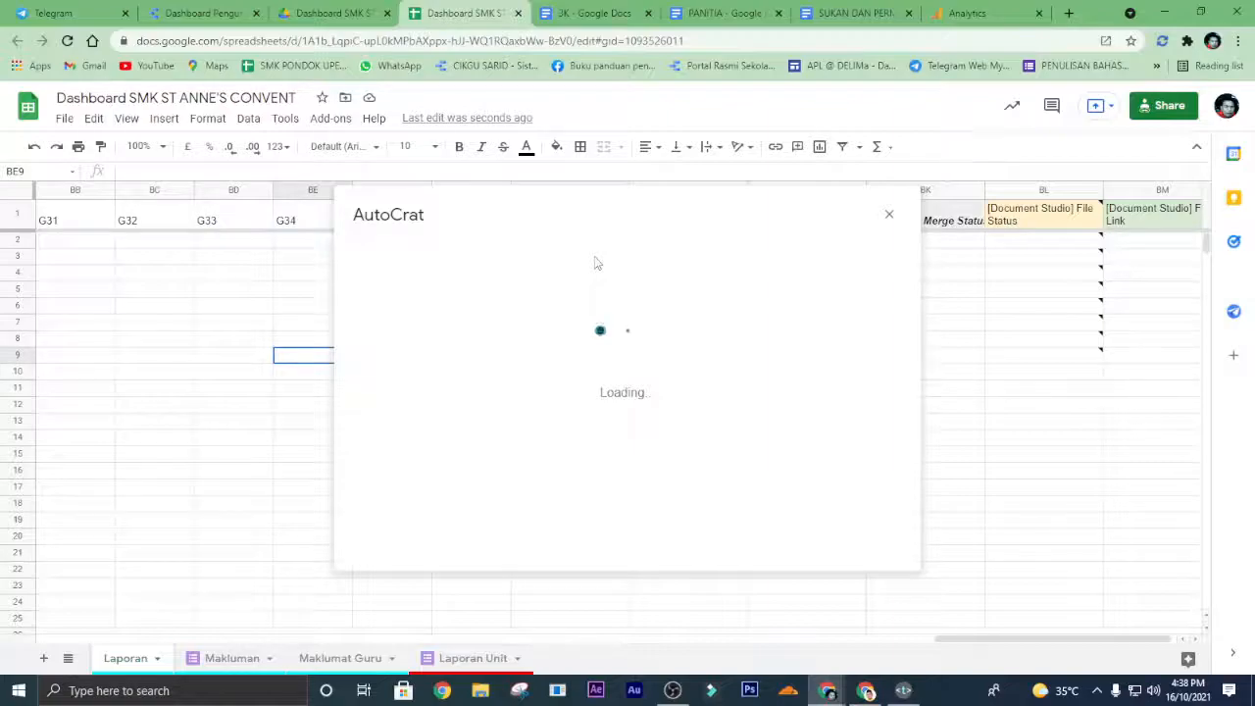
Look over the dashboard's welcome message, report charts and program table, and check the Analytics home page.
click(213, 9)
scroll(439, 202, up, 9)
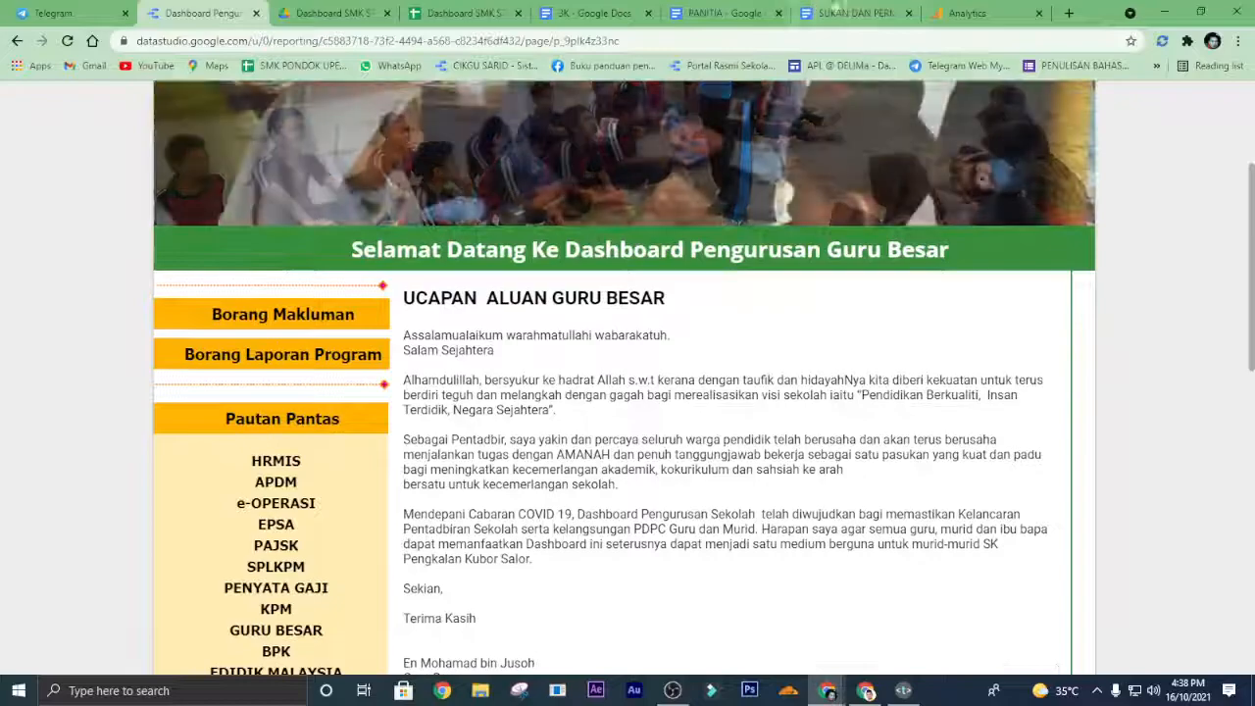
click(966, 12)
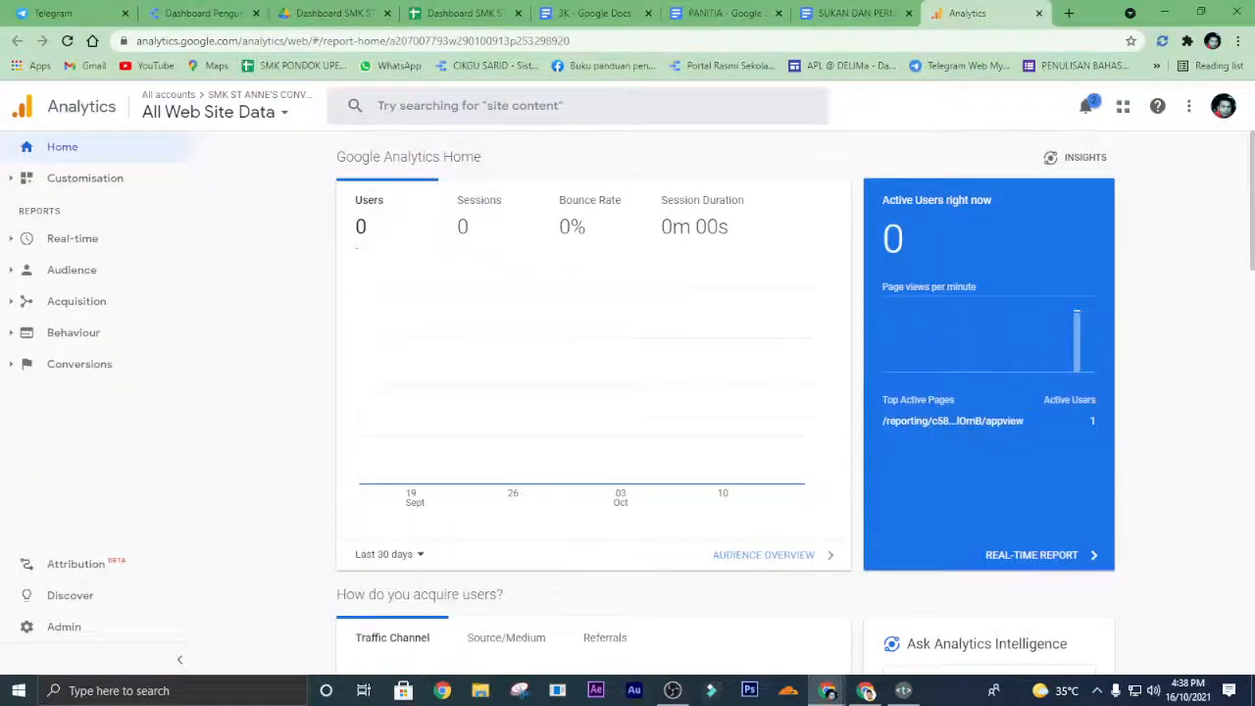
click(447, 8)
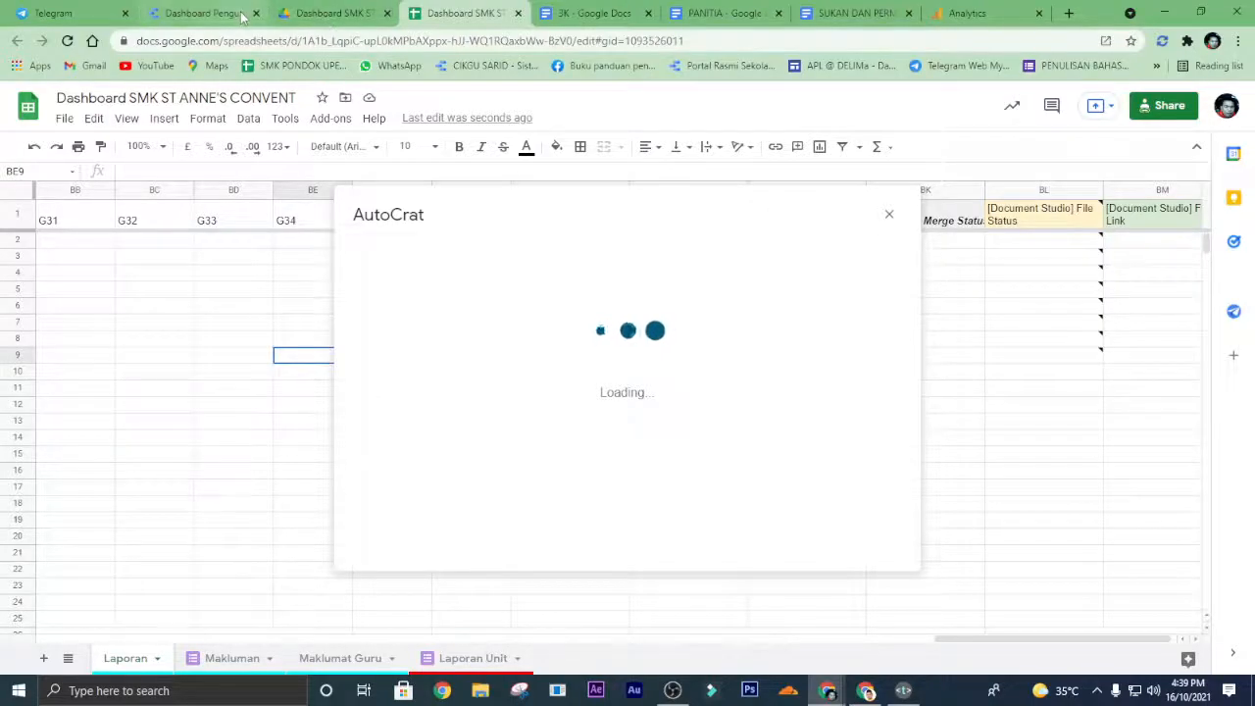
click(203, 13)
scroll(628, 392, down, 5)
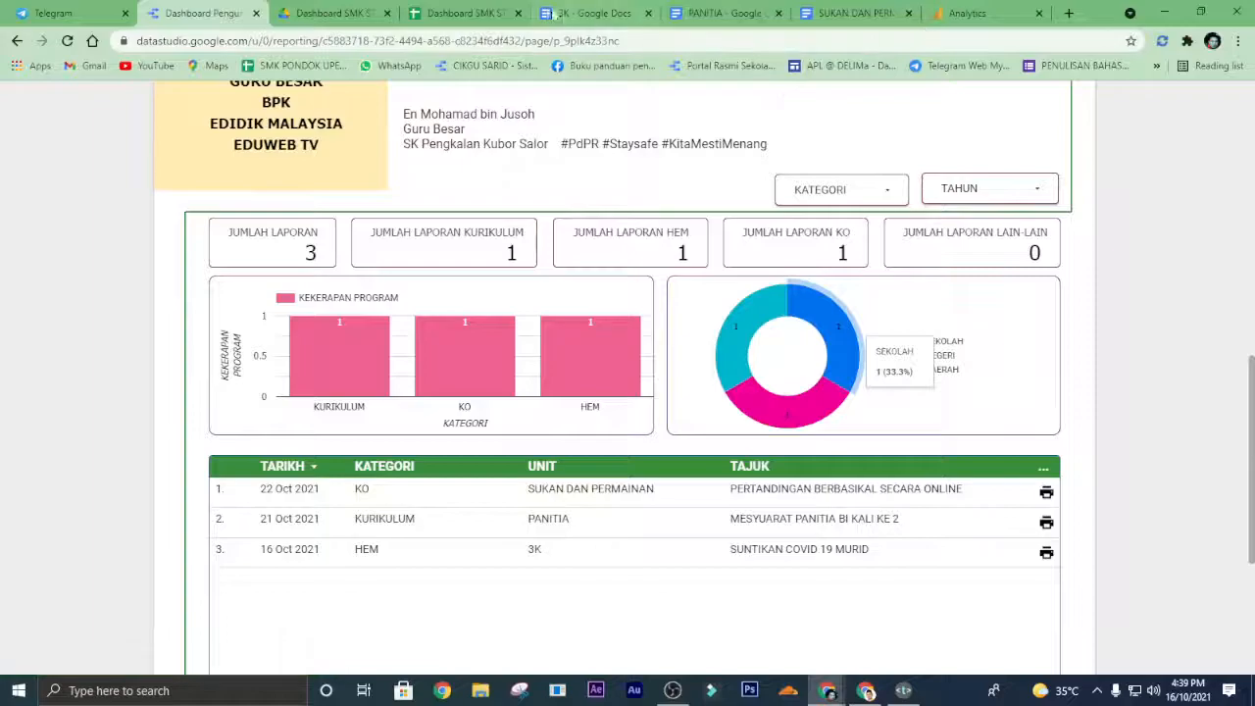
Edit the existing Laporan Dashboard merge job in the spreadsheet and advance to mapping source data to the template.
click(466, 13)
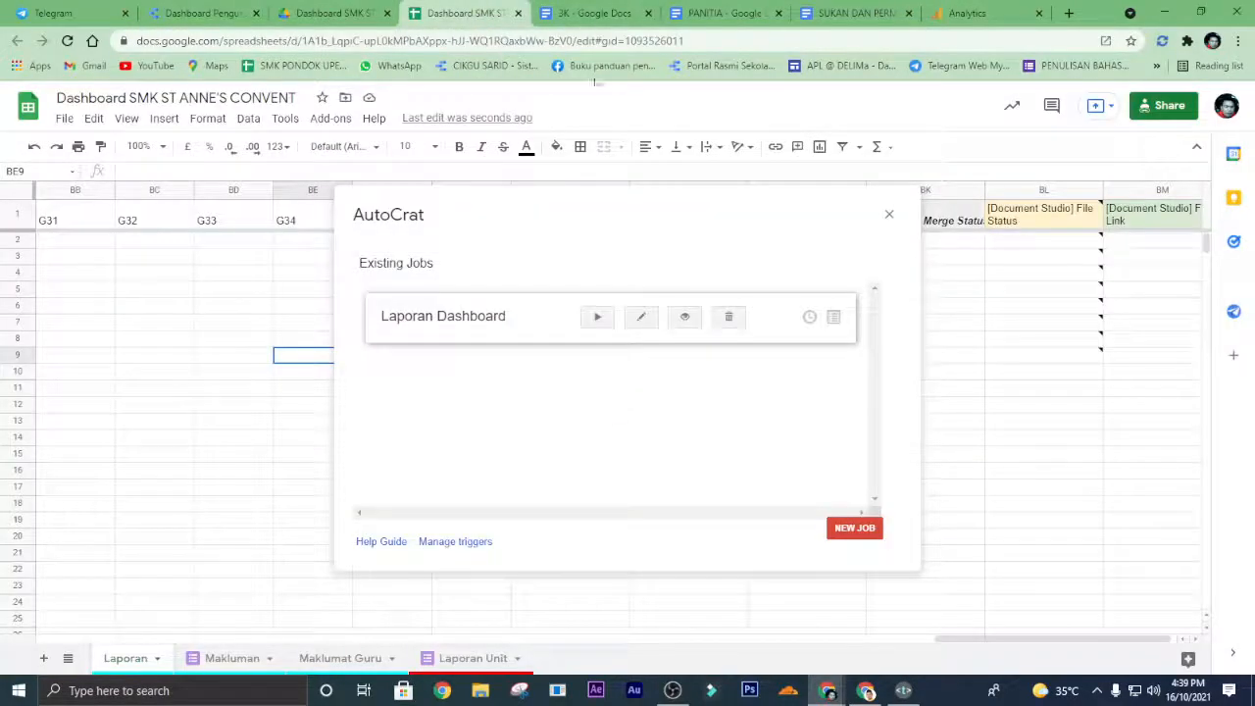
click(643, 322)
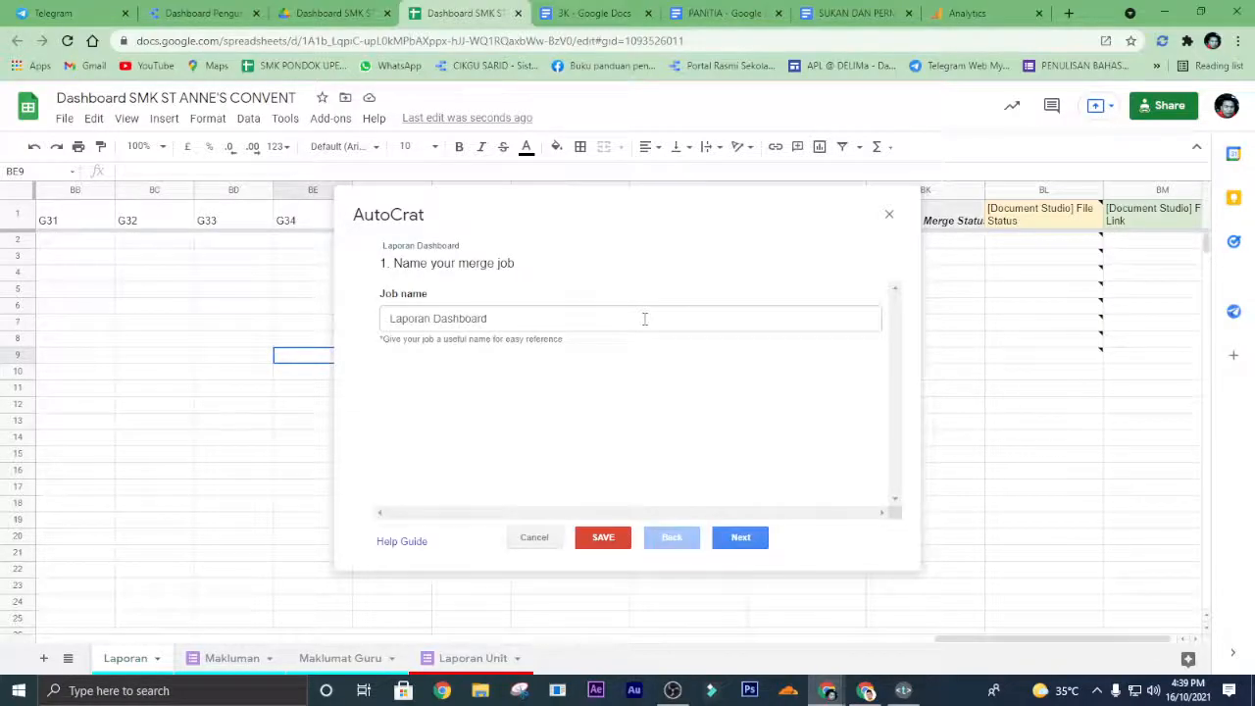
click(745, 538)
click(745, 540)
Set the image height to 220 for the photo1, photo2, photo3 and photo4 tags in the template mapping.
scroll(784, 412, down, 5)
scroll(740, 412, down, 10)
scroll(740, 420, down, 8)
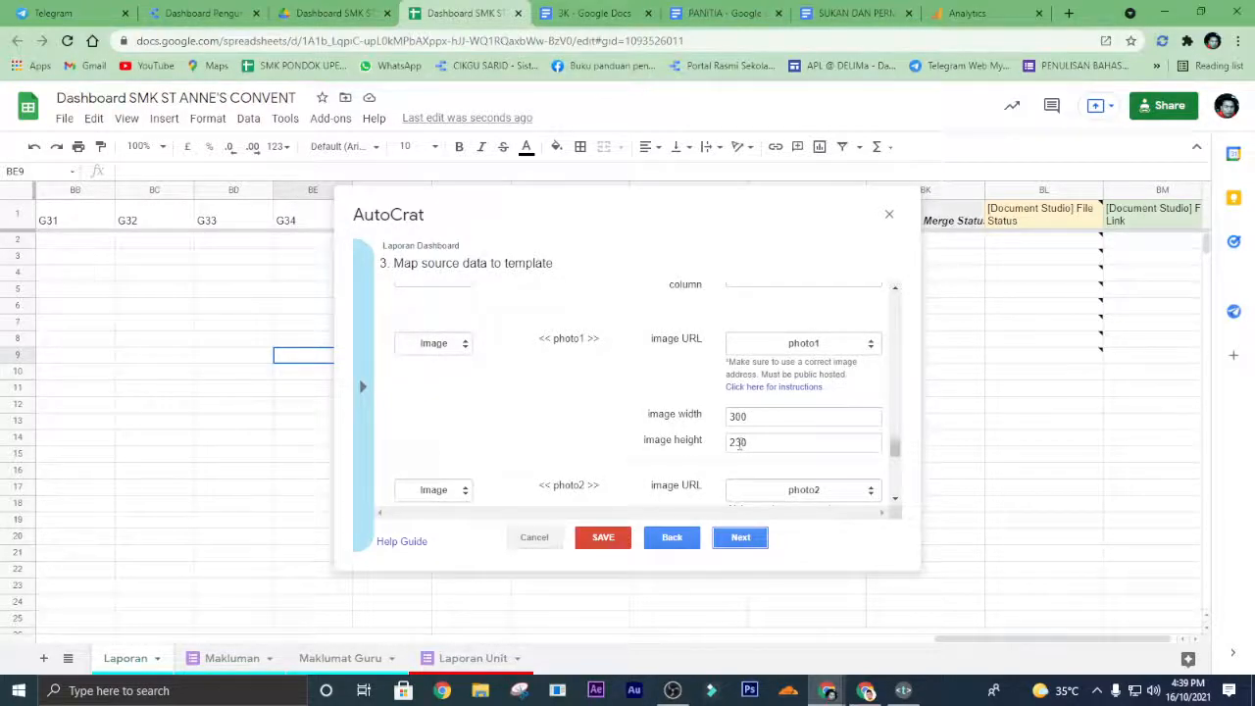
click(738, 443)
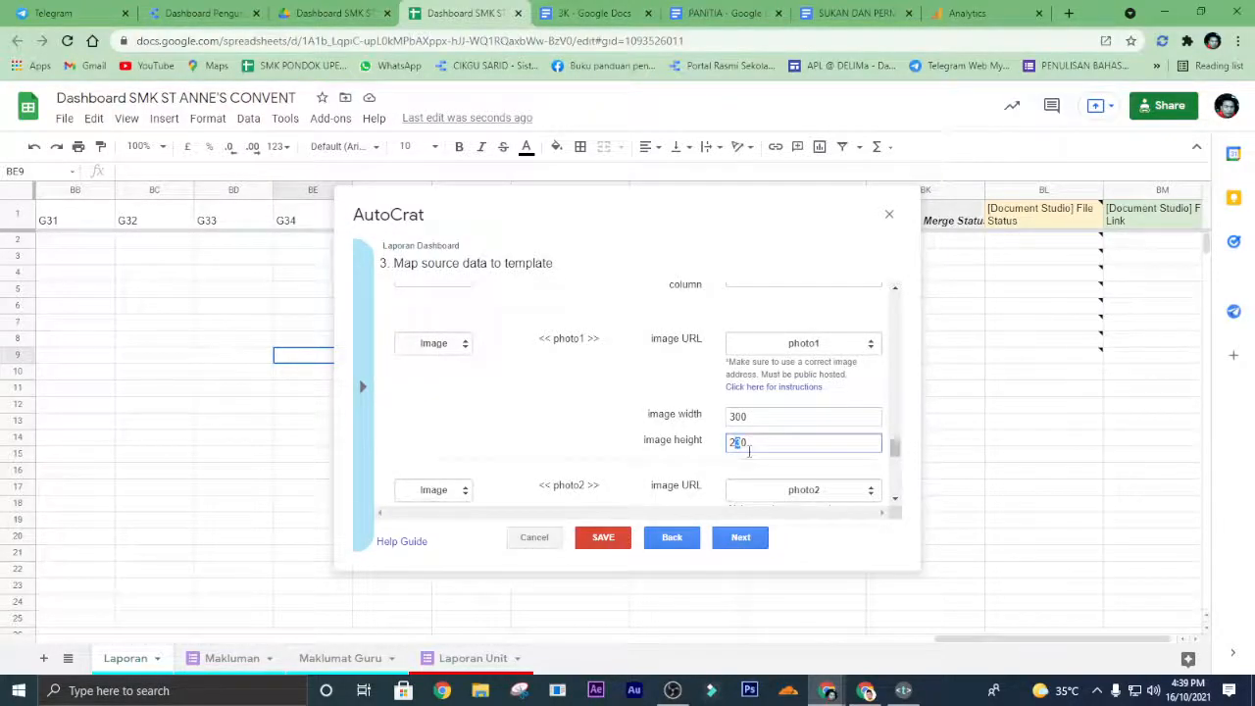
scroll(749, 459, down, 3)
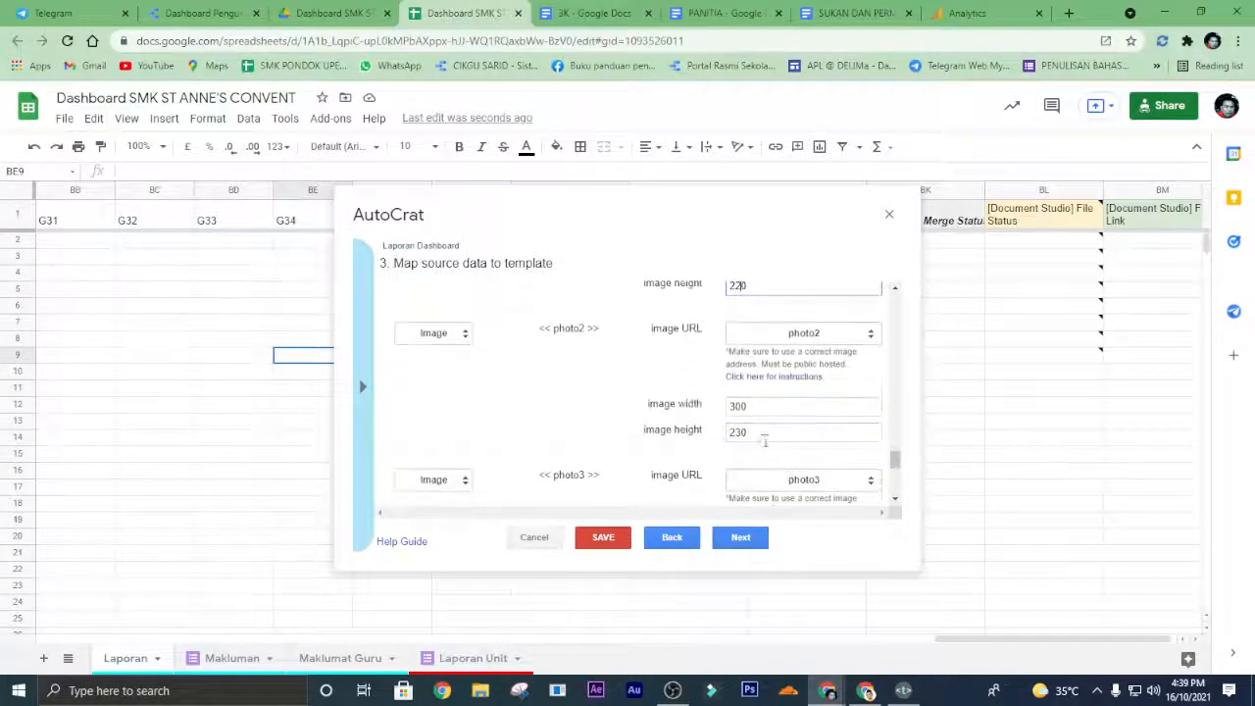
click(739, 432)
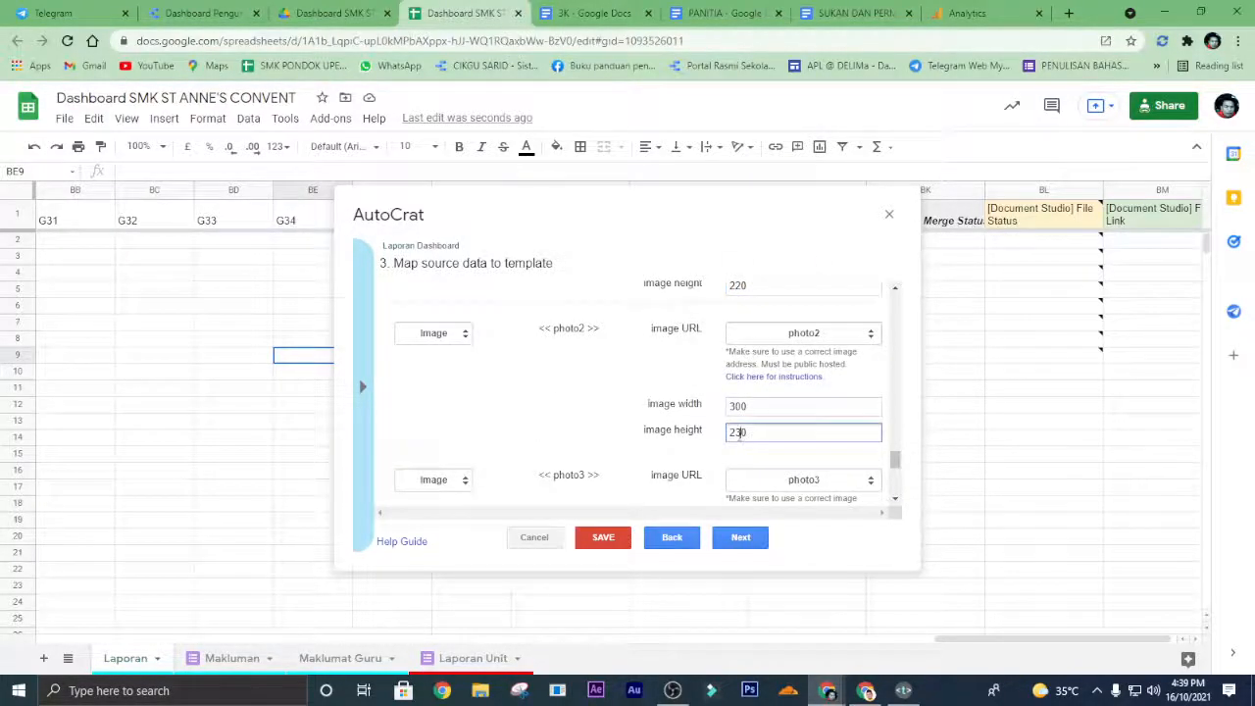
scroll(738, 432, down, 2)
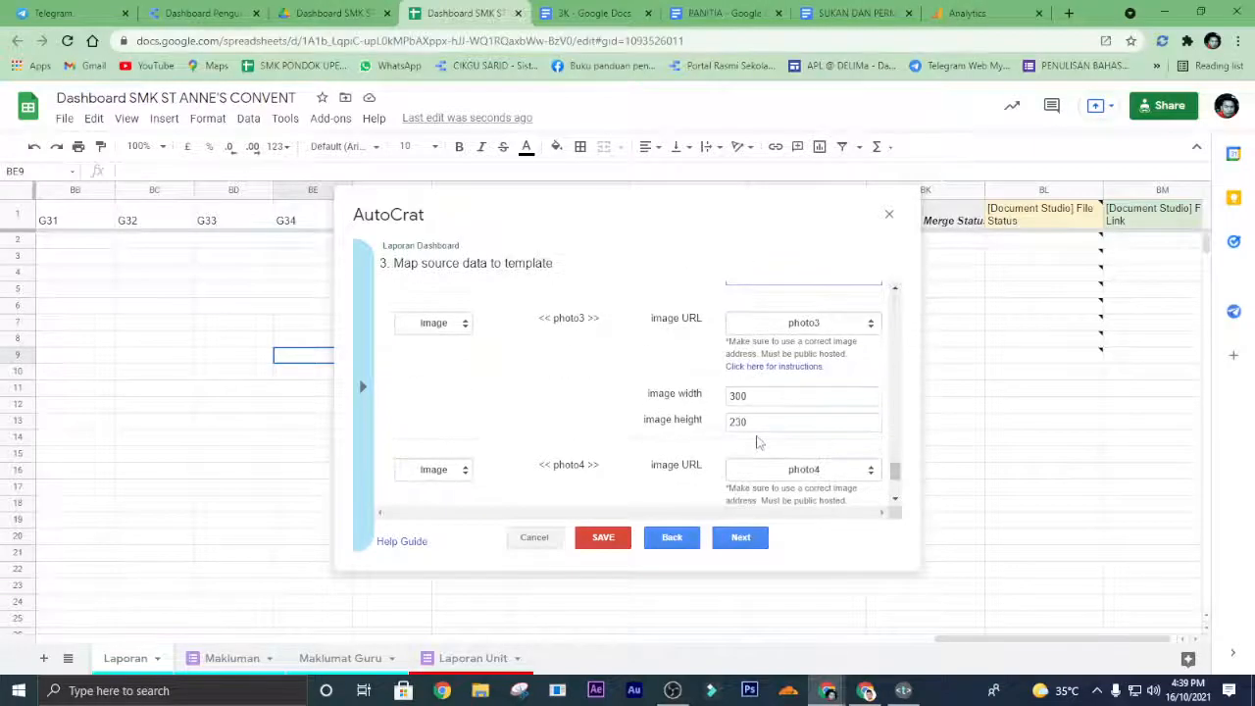
click(741, 424)
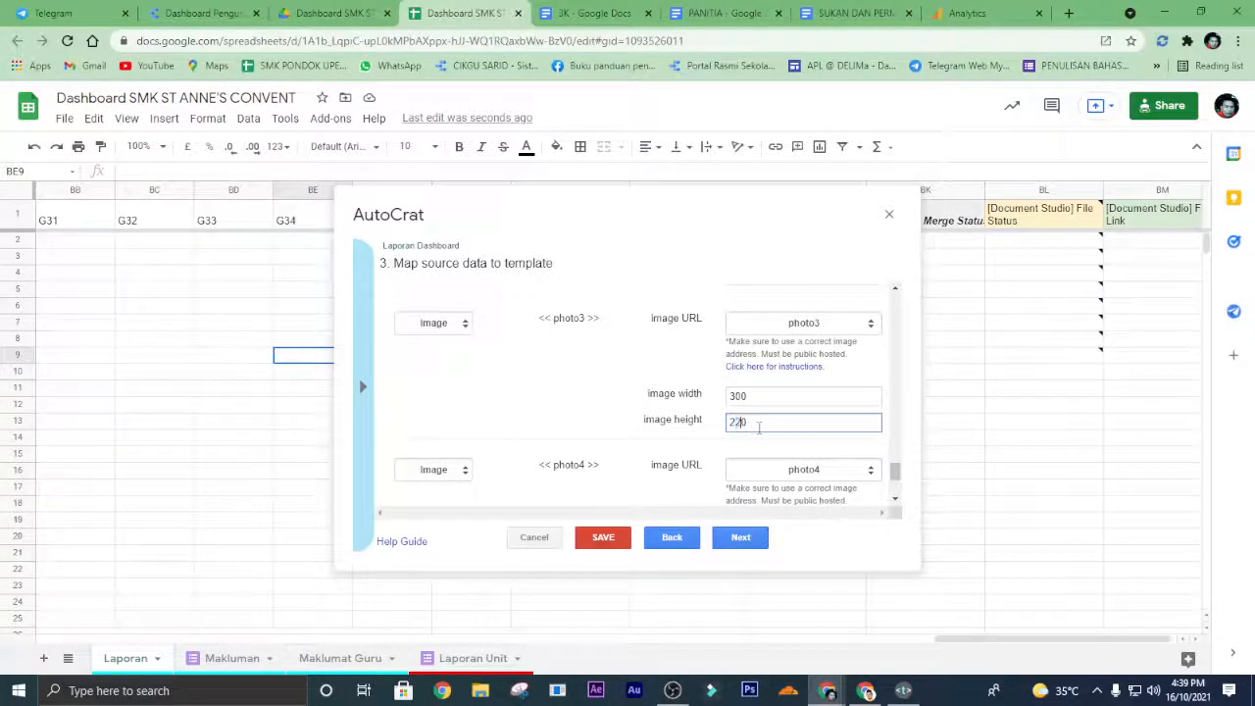
scroll(758, 426, down, 2)
click(738, 415)
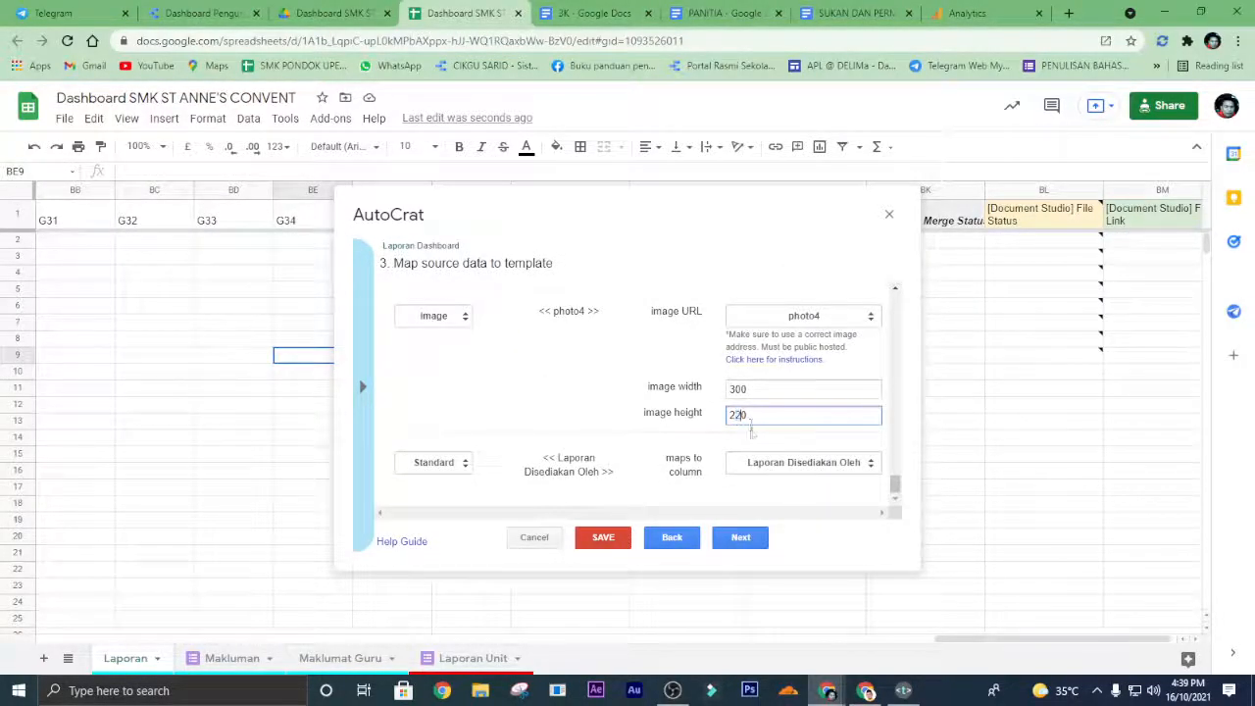
Save the Laporan Dashboard merge job and run it for the report rows of the Laporan sheet.
click(602, 538)
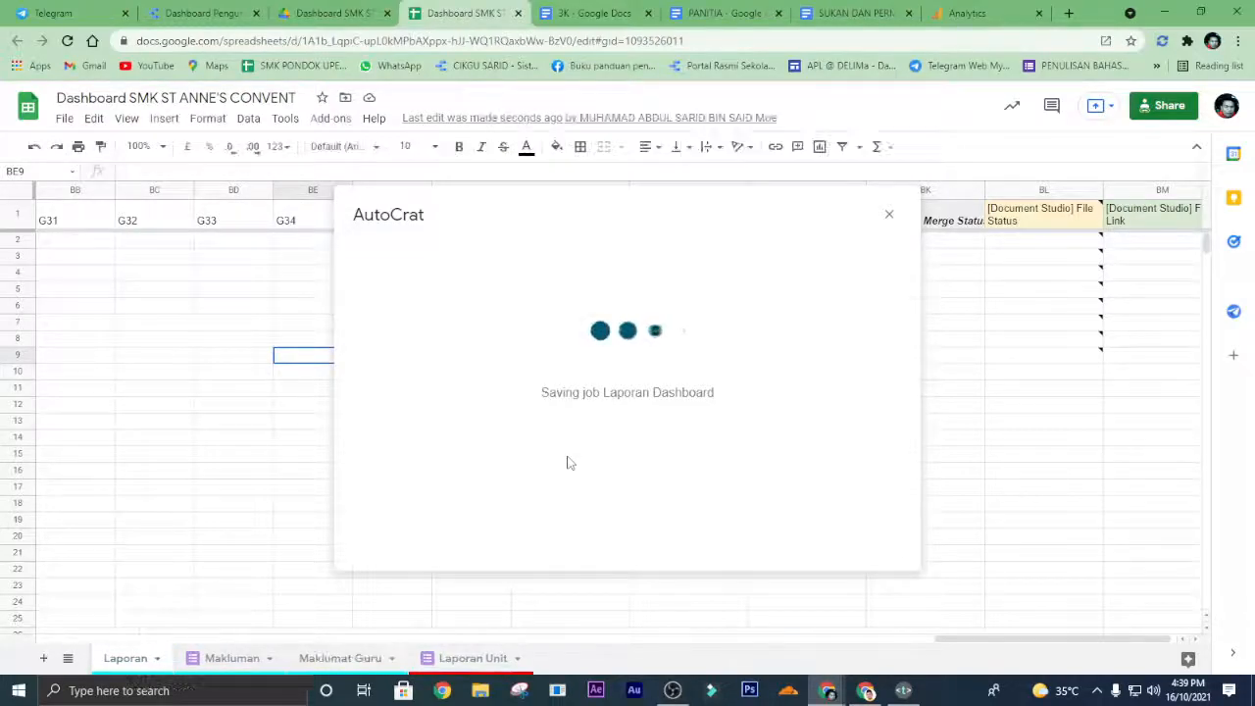
click(596, 320)
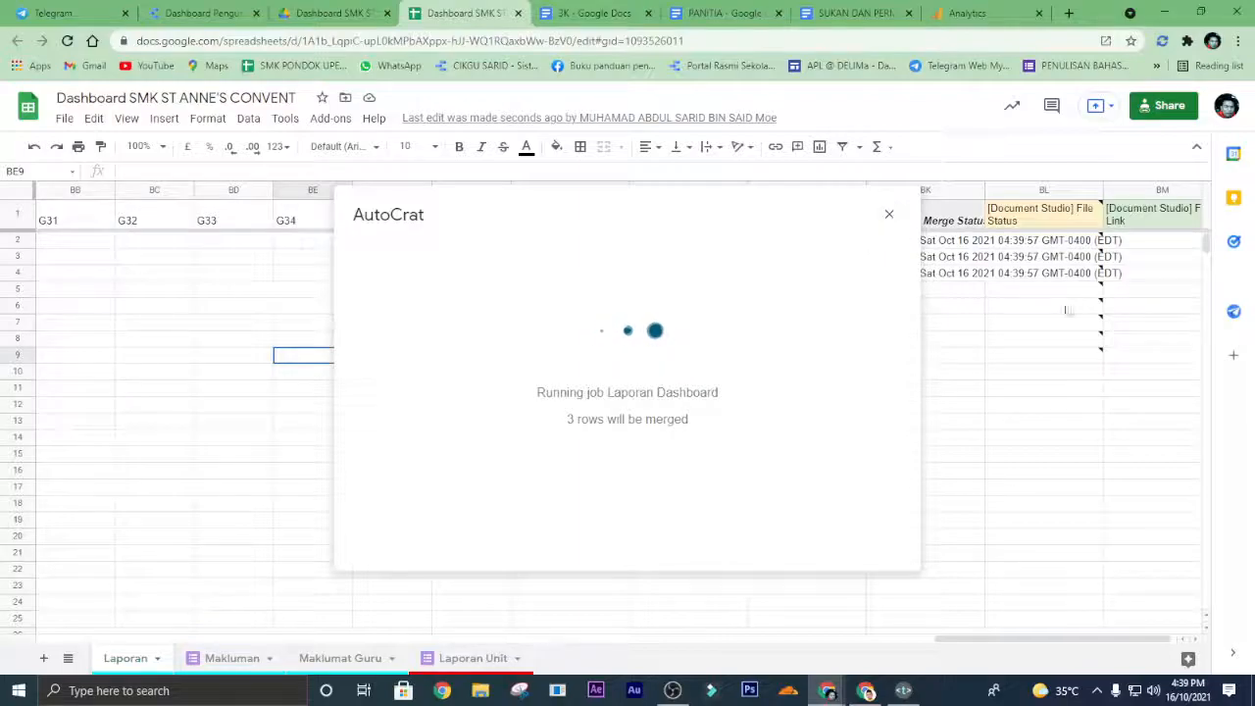
drag(1010, 640, 963, 642)
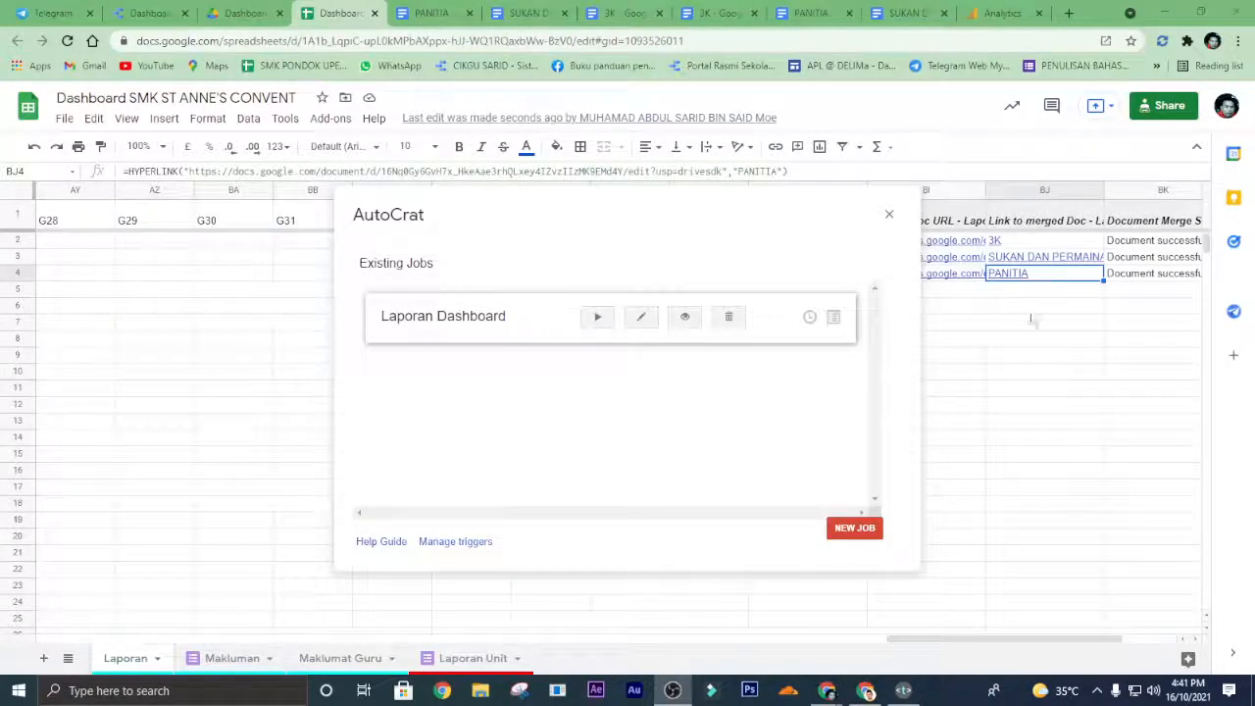
Open the newly merged 3K report briefly and review the photos in the earlier SUKAN DAN PERMAINAN, PANITIA and 3K reports.
click(1000, 243)
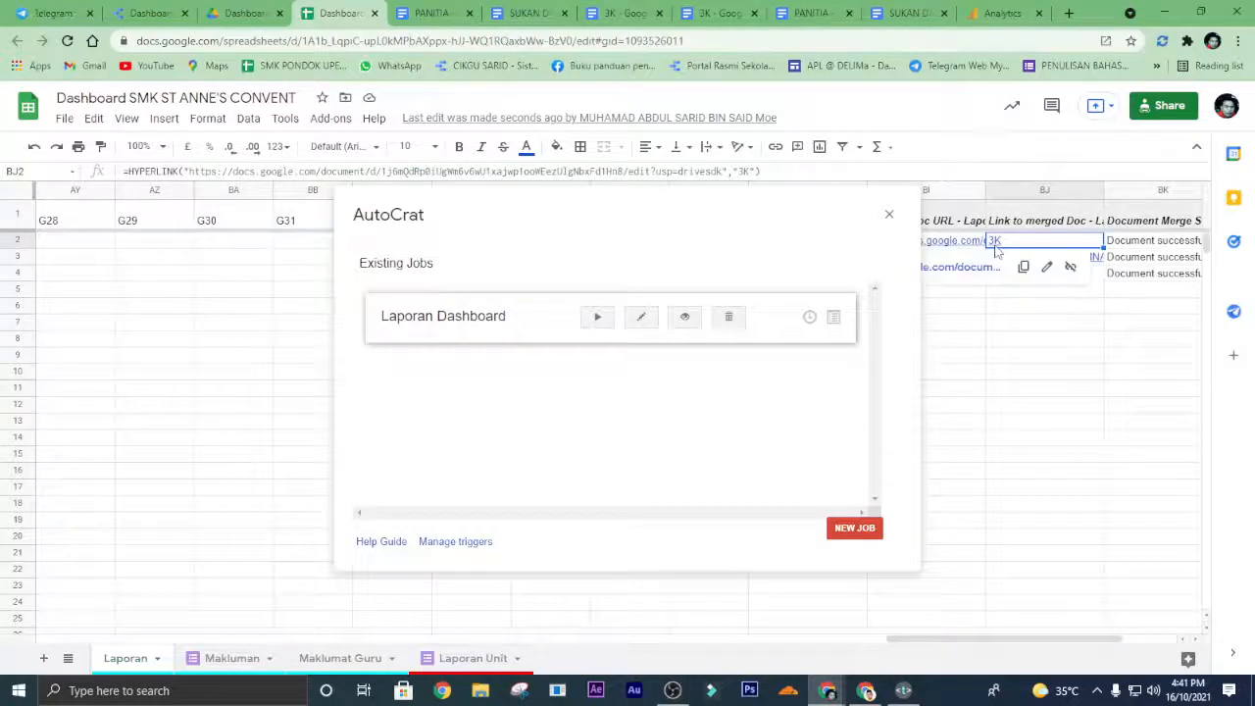
click(970, 309)
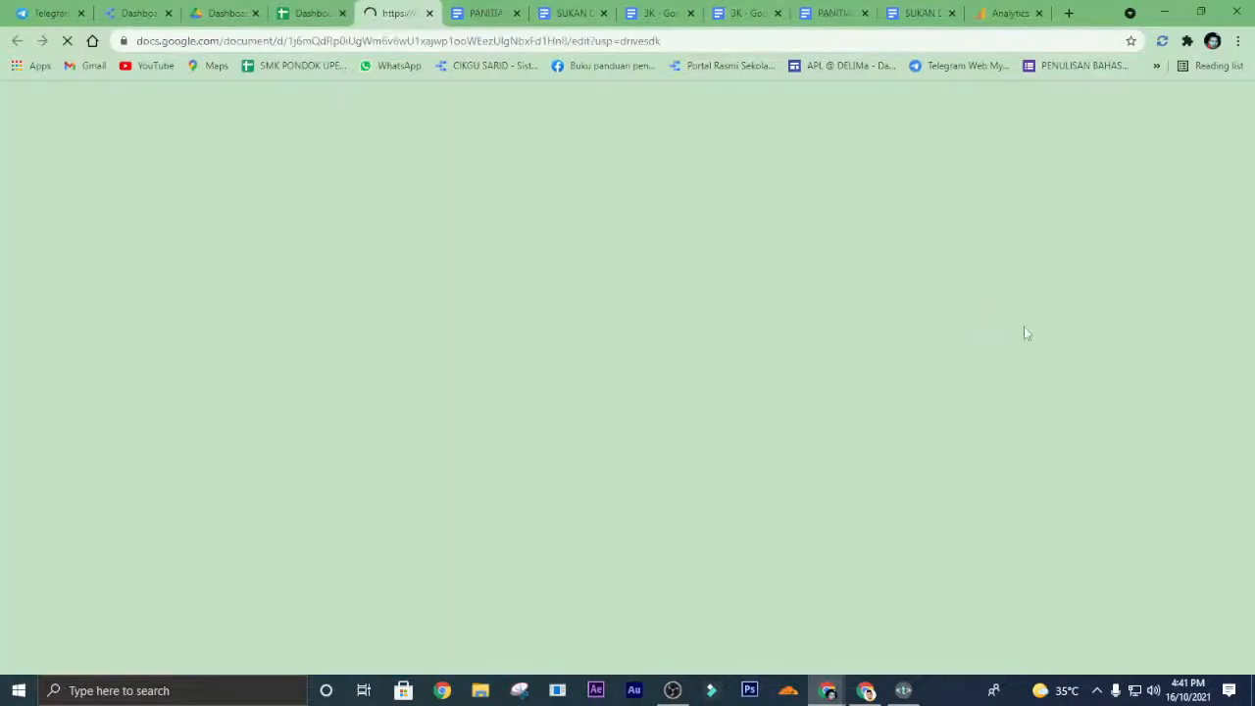
click(429, 13)
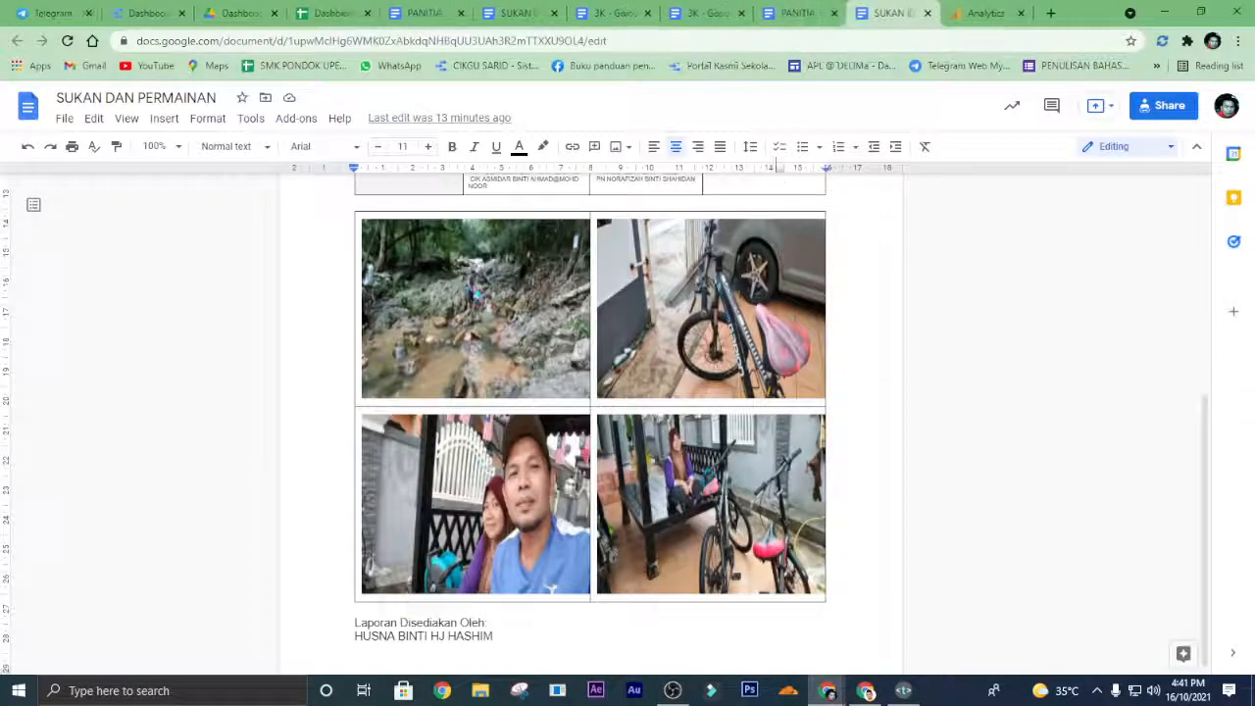
scroll(794, 236, down, 1)
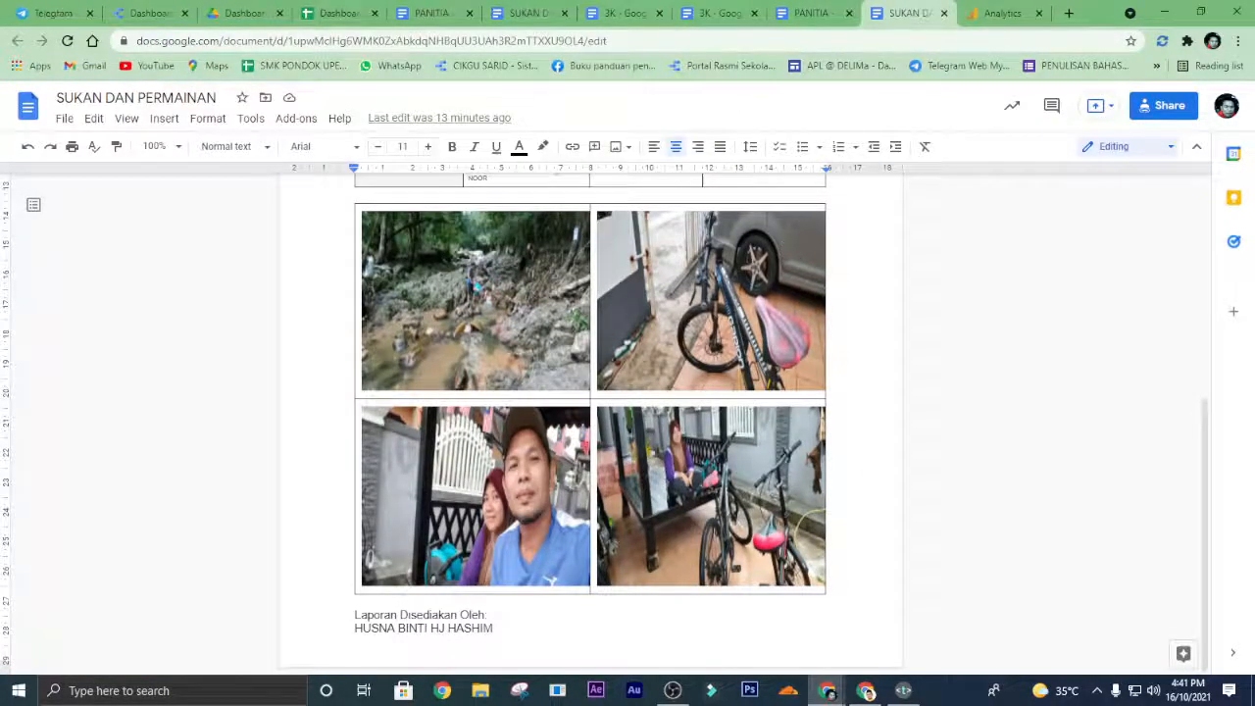
click(814, 13)
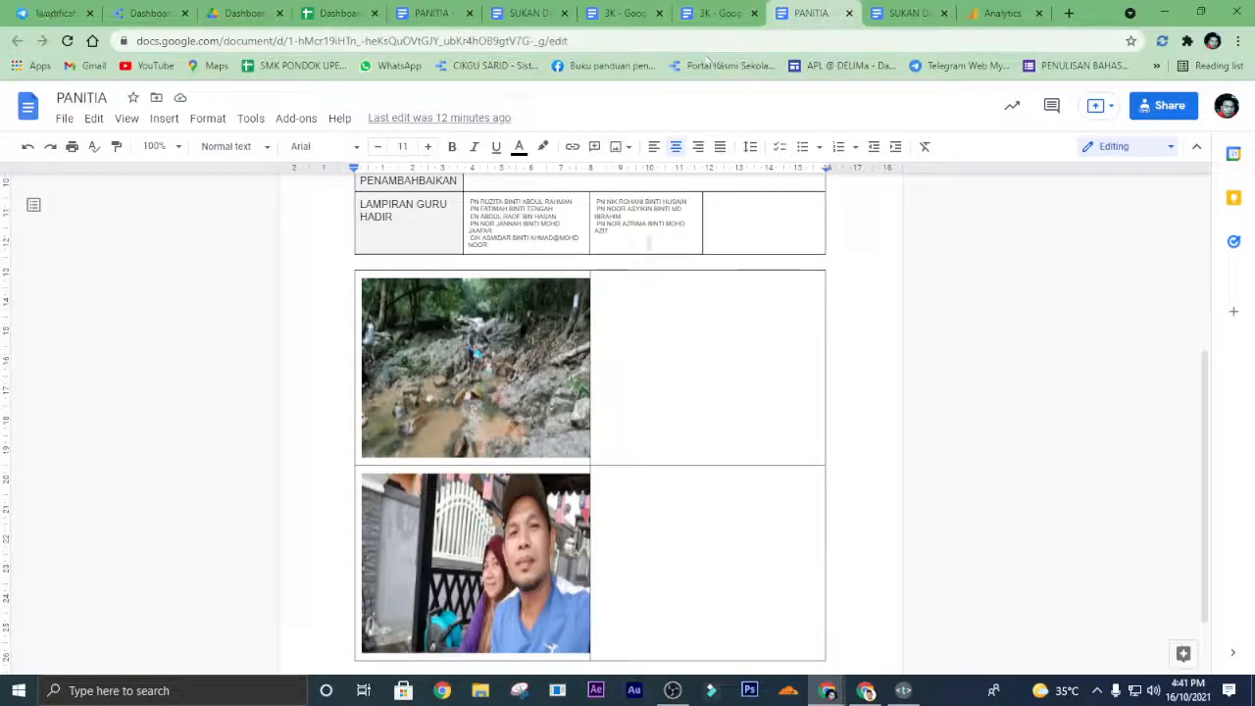
click(717, 17)
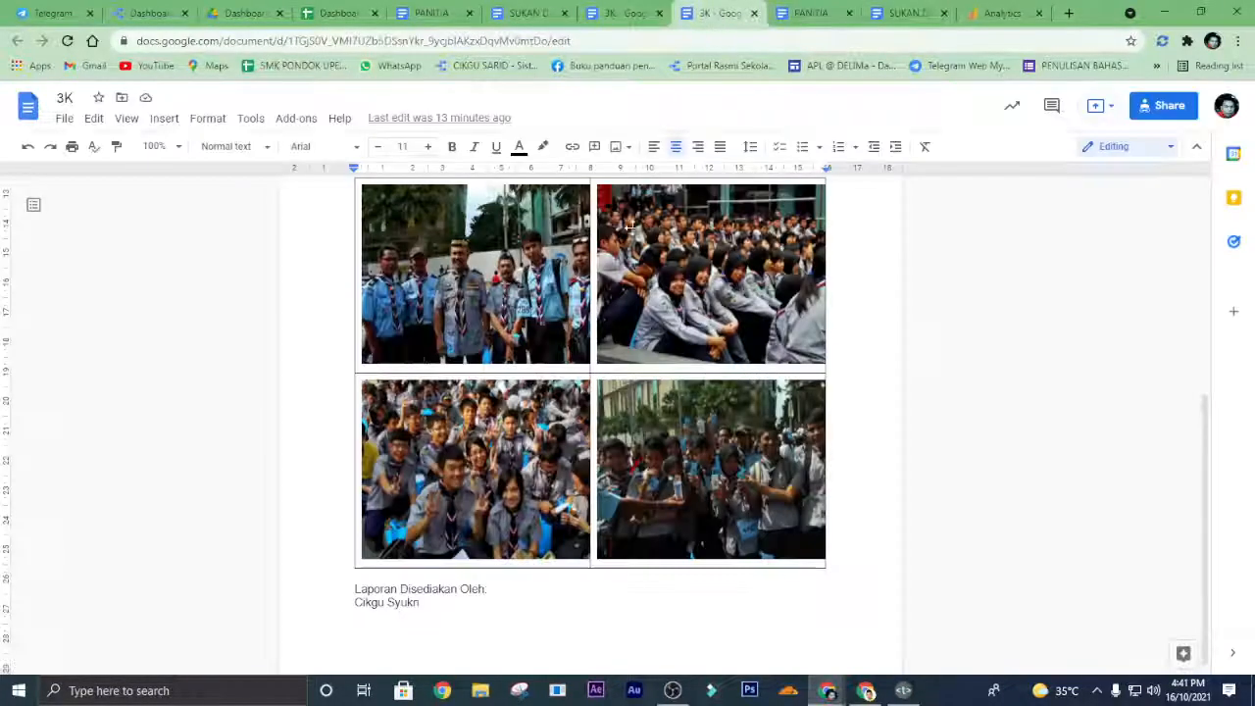
Check the photos in the regenerated 3K, SUKAN DAN PERMAINAN and PANITIA reports, reloading the PANITIA report.
click(600, 16)
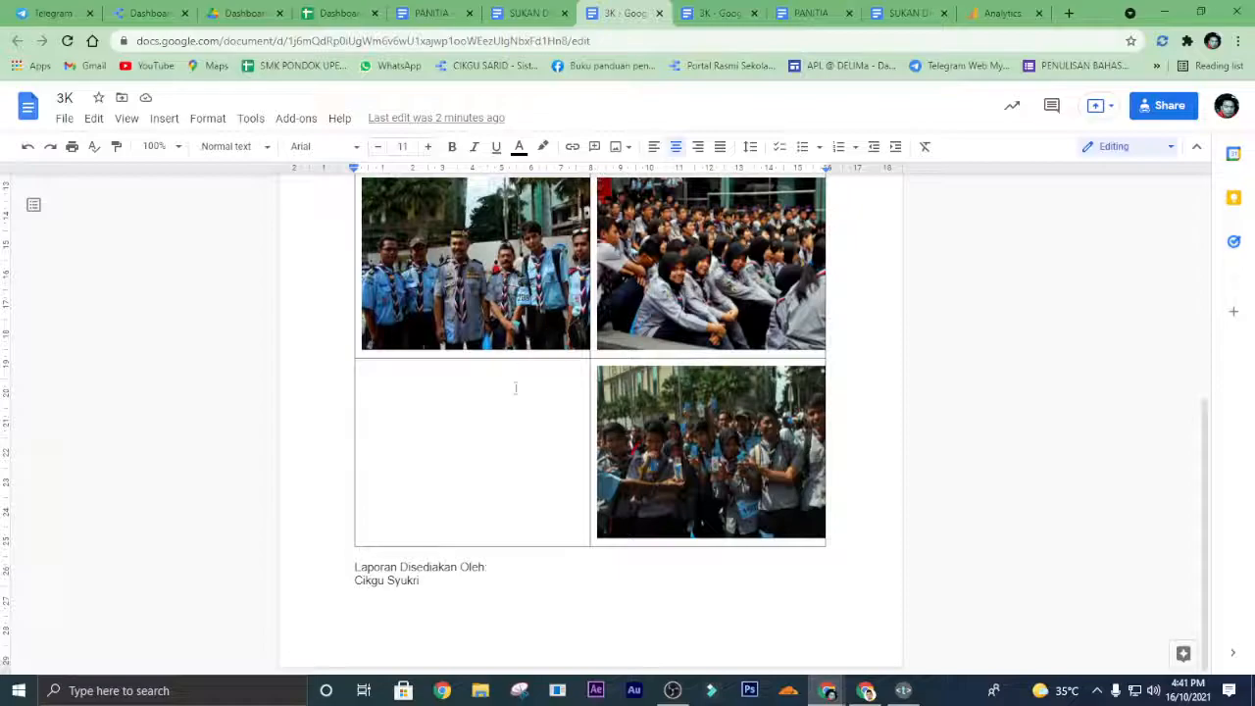
click(534, 14)
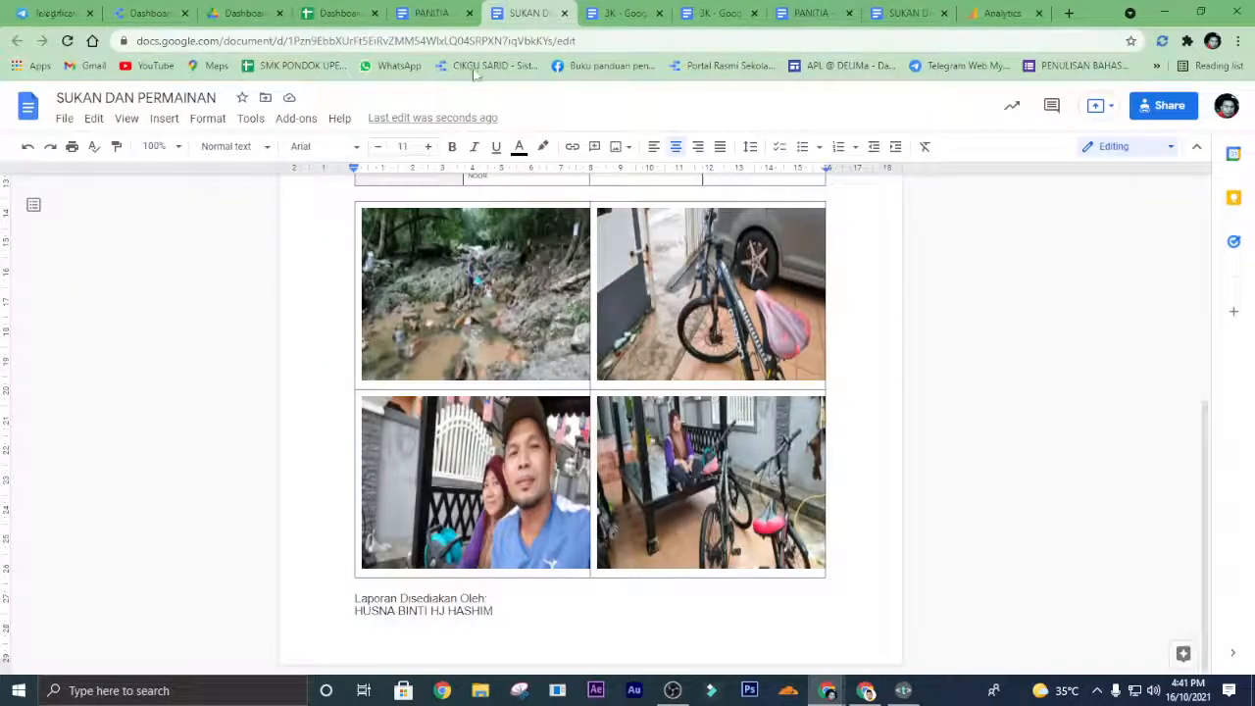
click(441, 16)
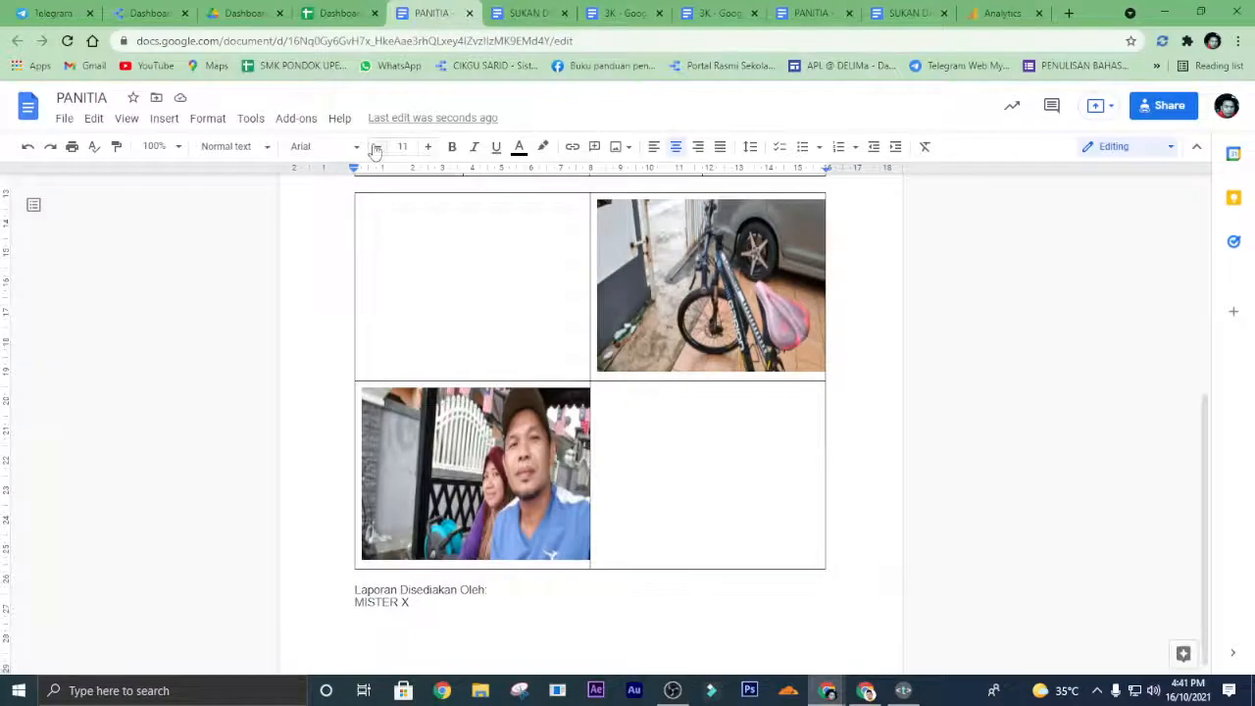
click(67, 40)
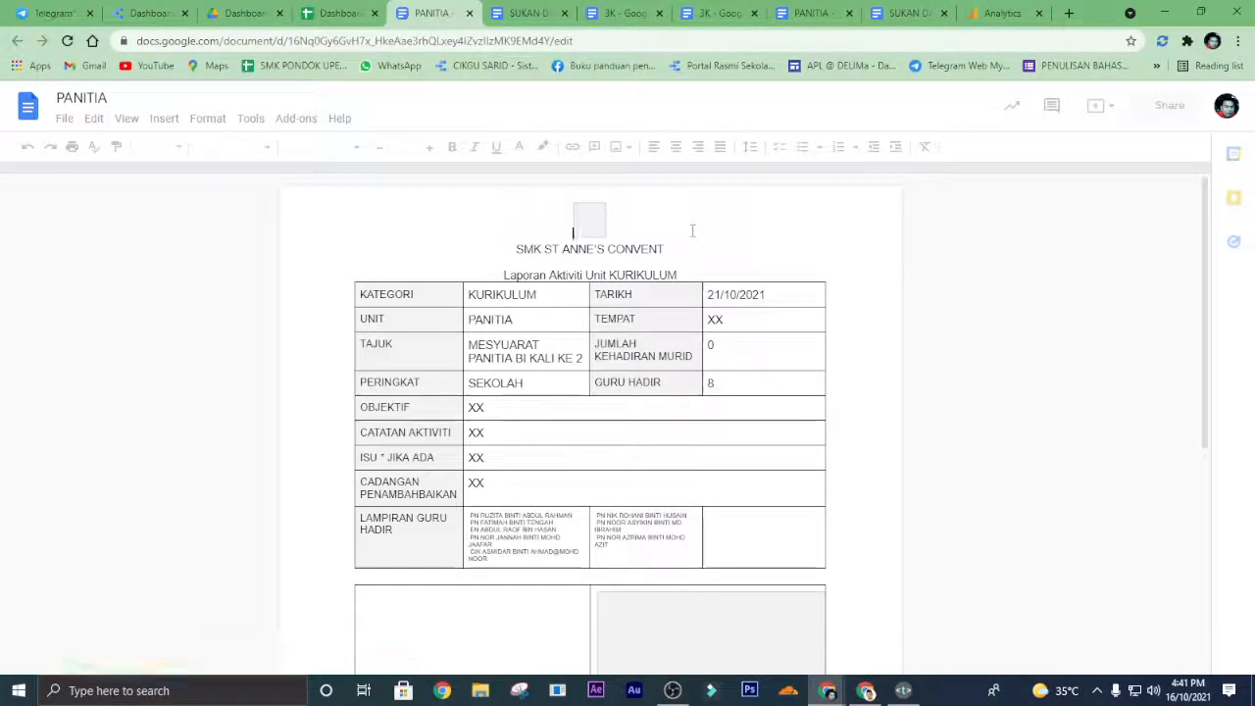
scroll(694, 232, down, 5)
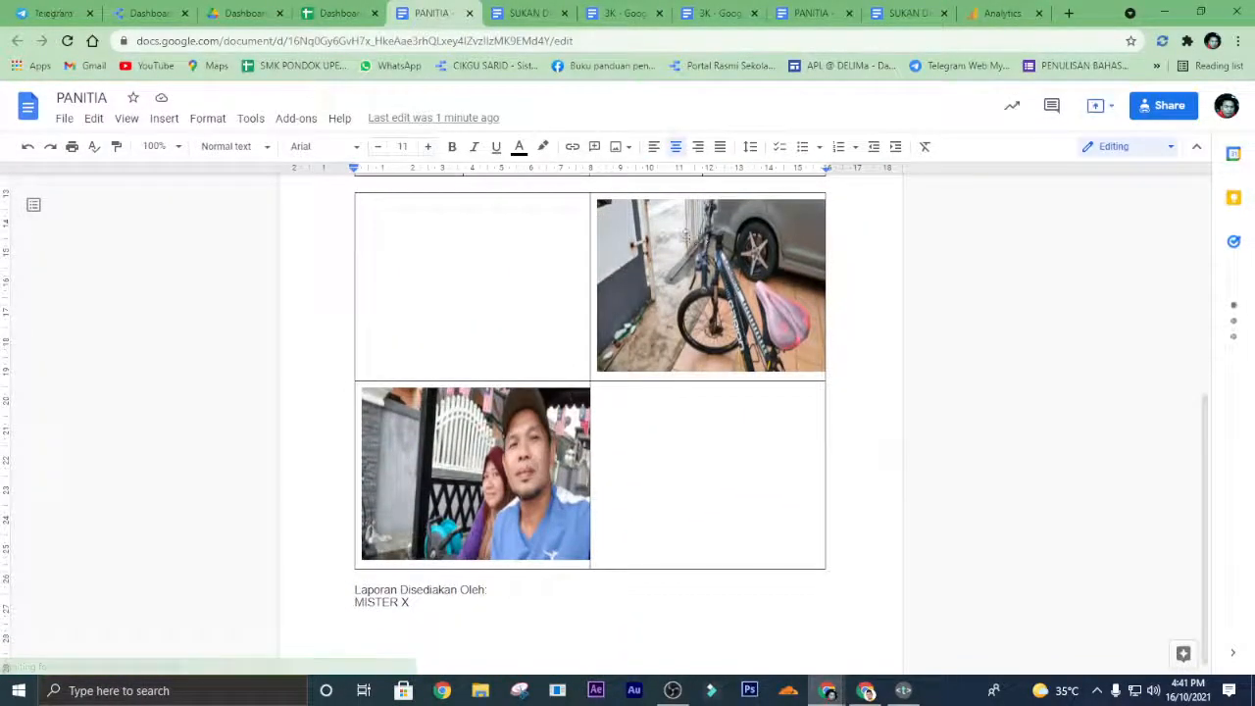
click(551, 18)
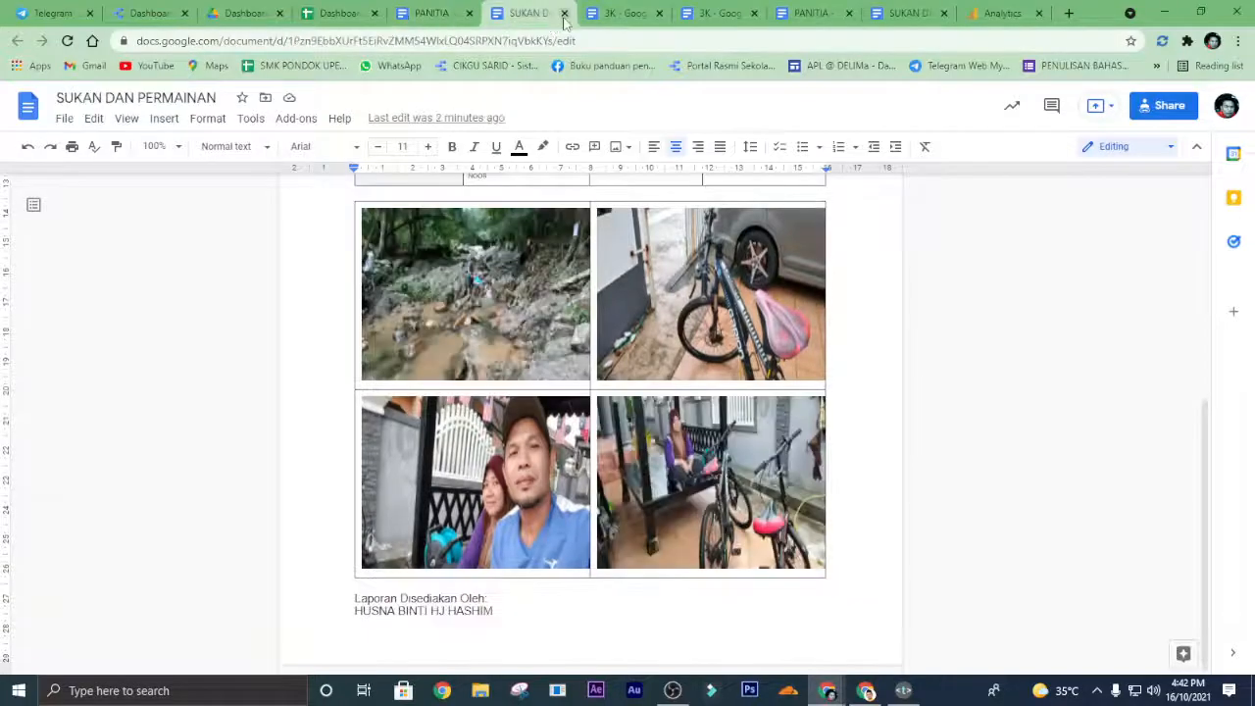
Close the old and new report documents and return to the dashboard spreadsheet.
click(565, 14)
click(565, 14)
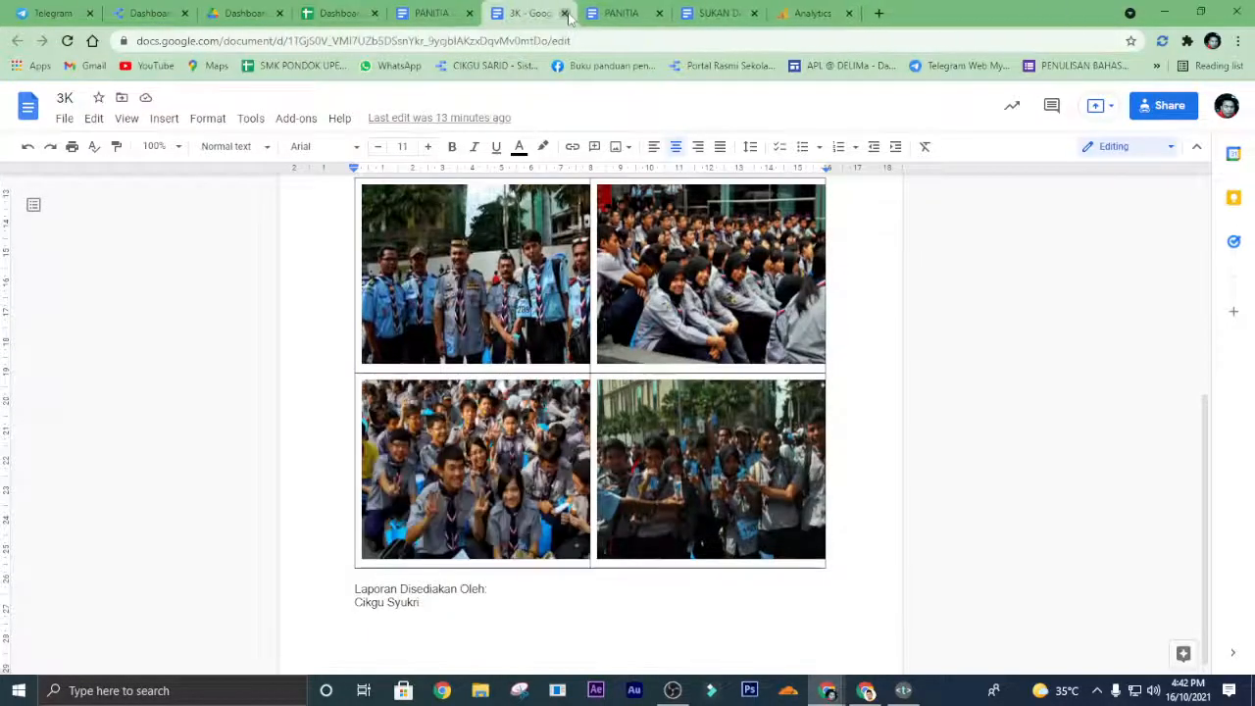
click(565, 13)
click(565, 14)
click(565, 13)
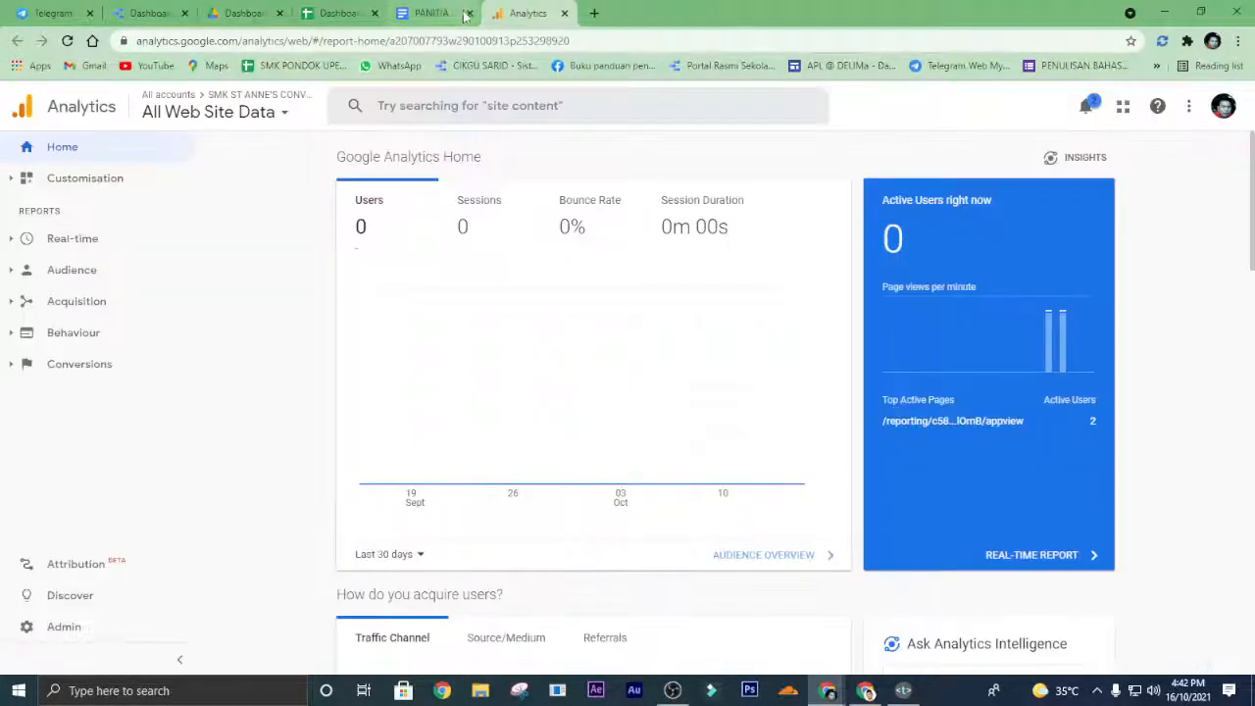
click(338, 13)
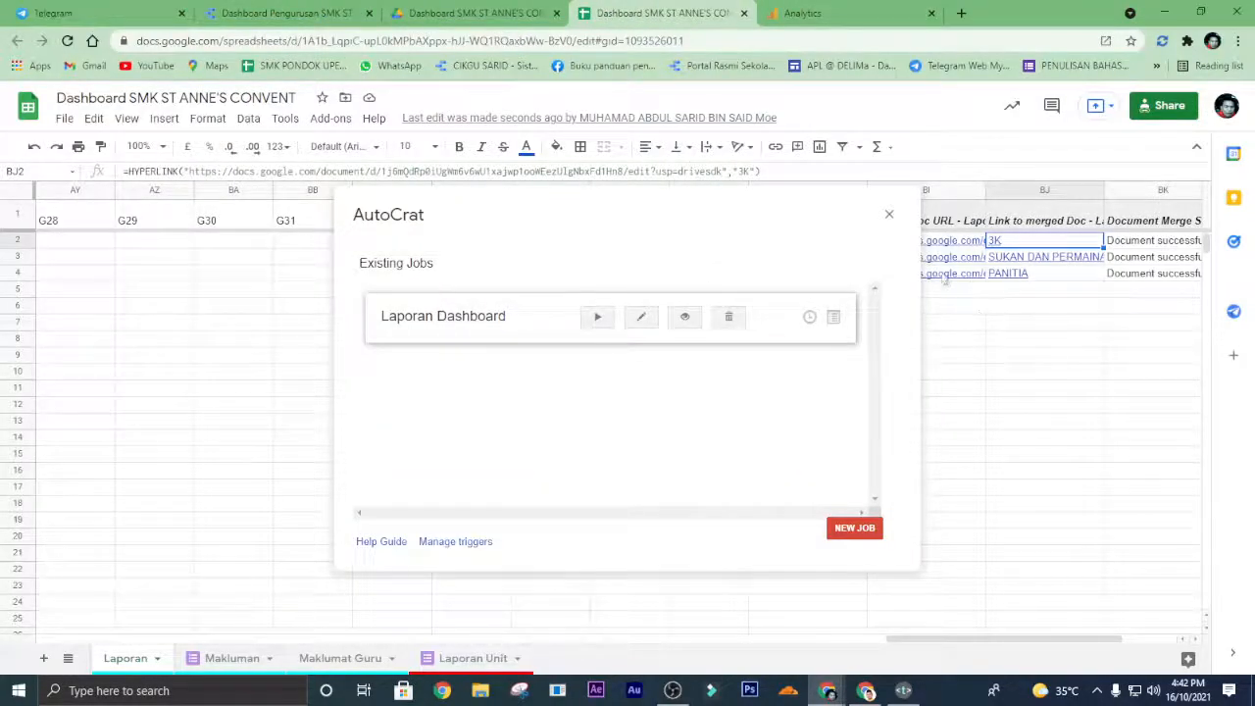
Close the Autocrat dialog and clear the merge results in BH2:BK4 of the Laporan sheet.
click(890, 215)
click(933, 266)
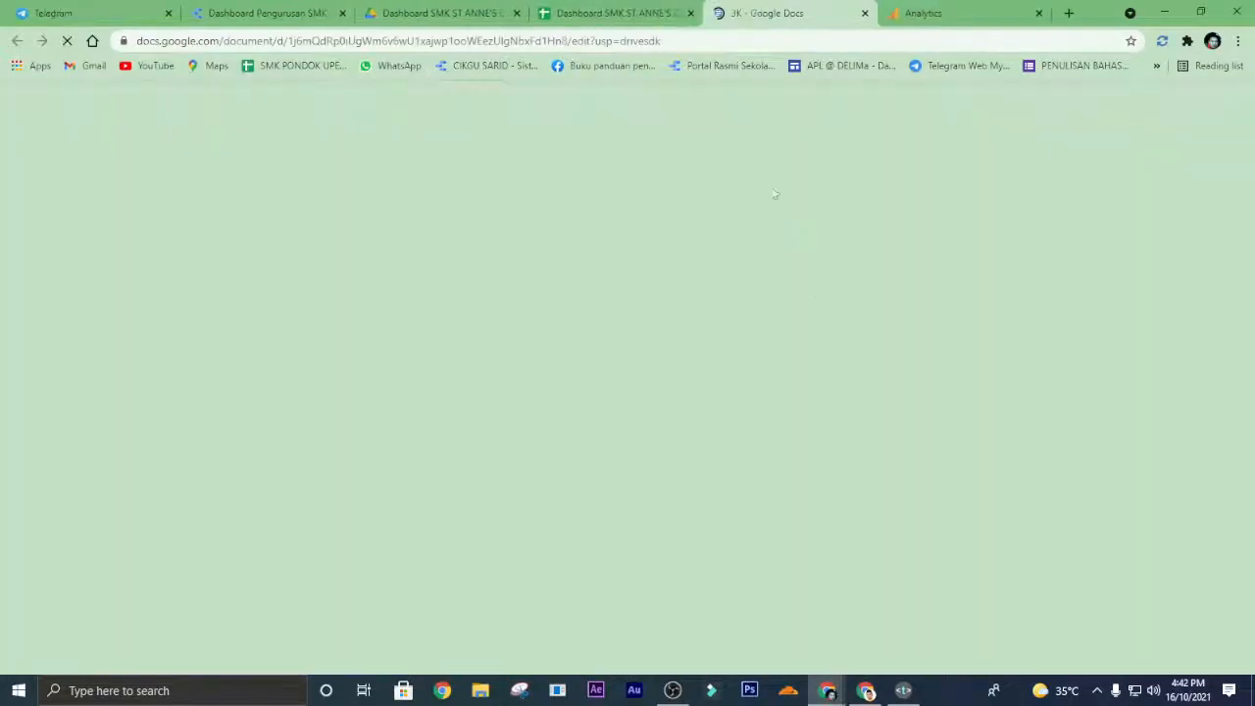
click(865, 14)
drag(794, 243, 1133, 286)
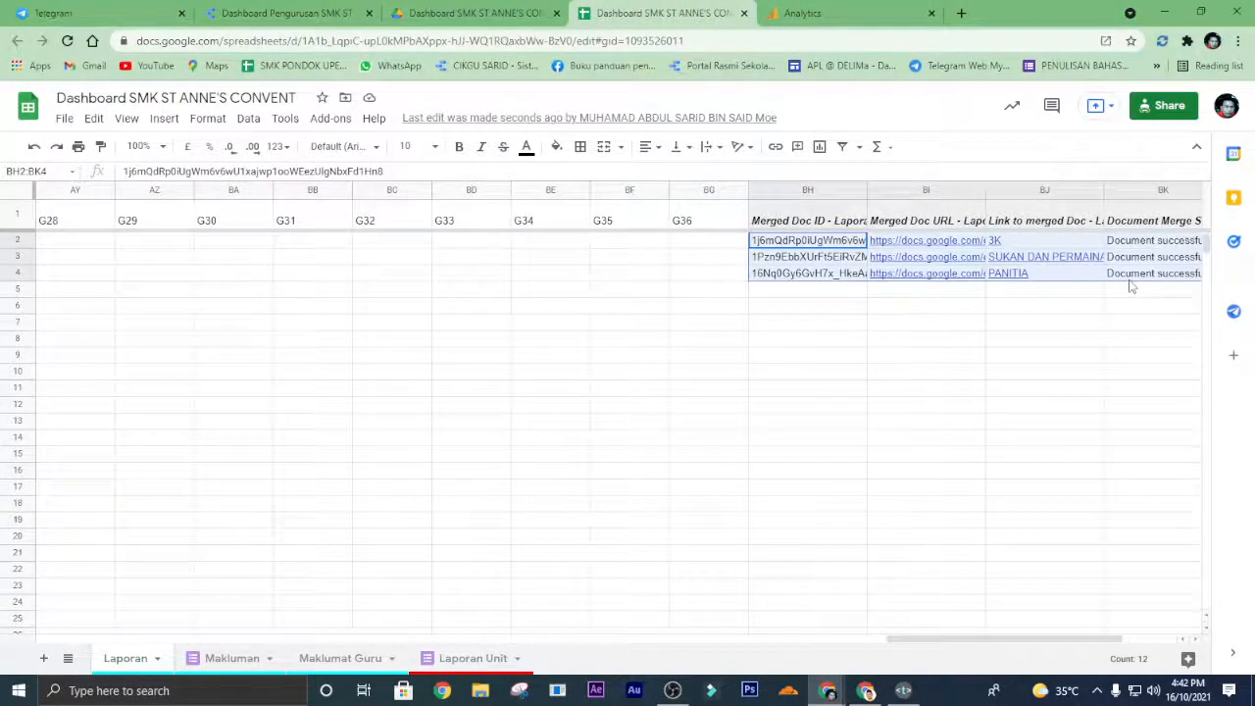
key(Delete)
click(936, 324)
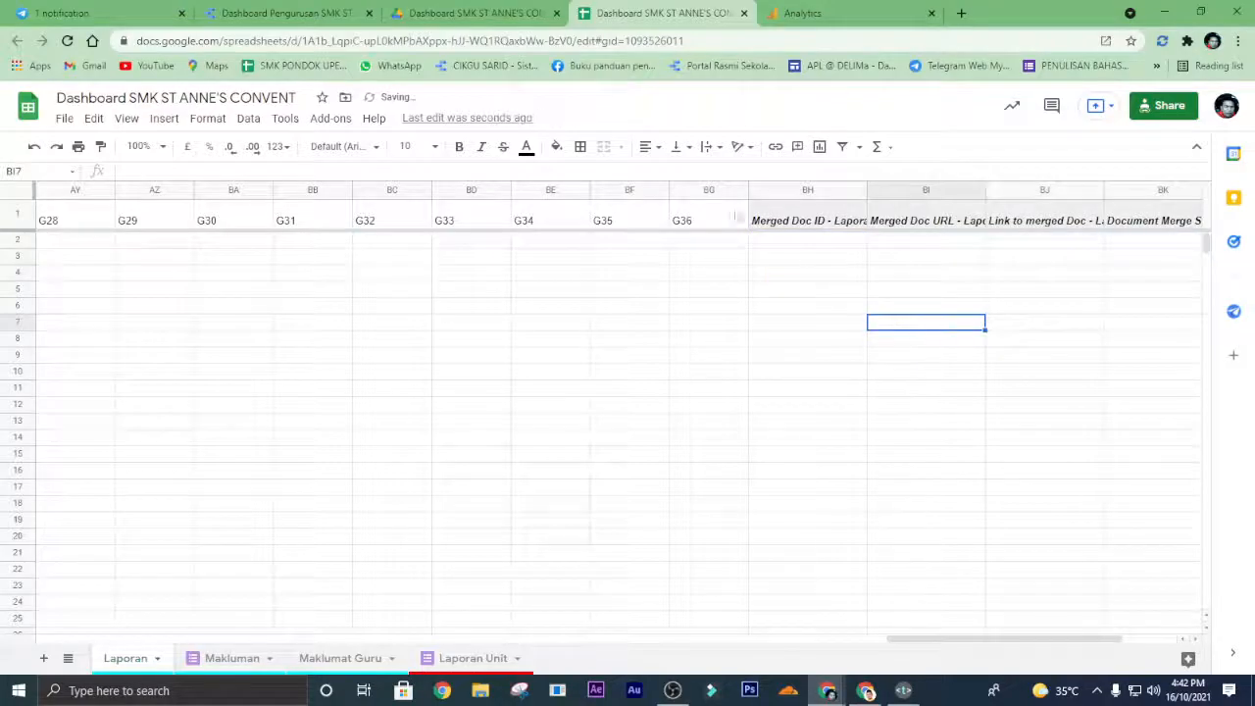
Reopen Autocrat, edit the Laporan Dashboard job and advance to mapping source data to the template.
click(330, 119)
mouse_move(401, 186)
click(583, 191)
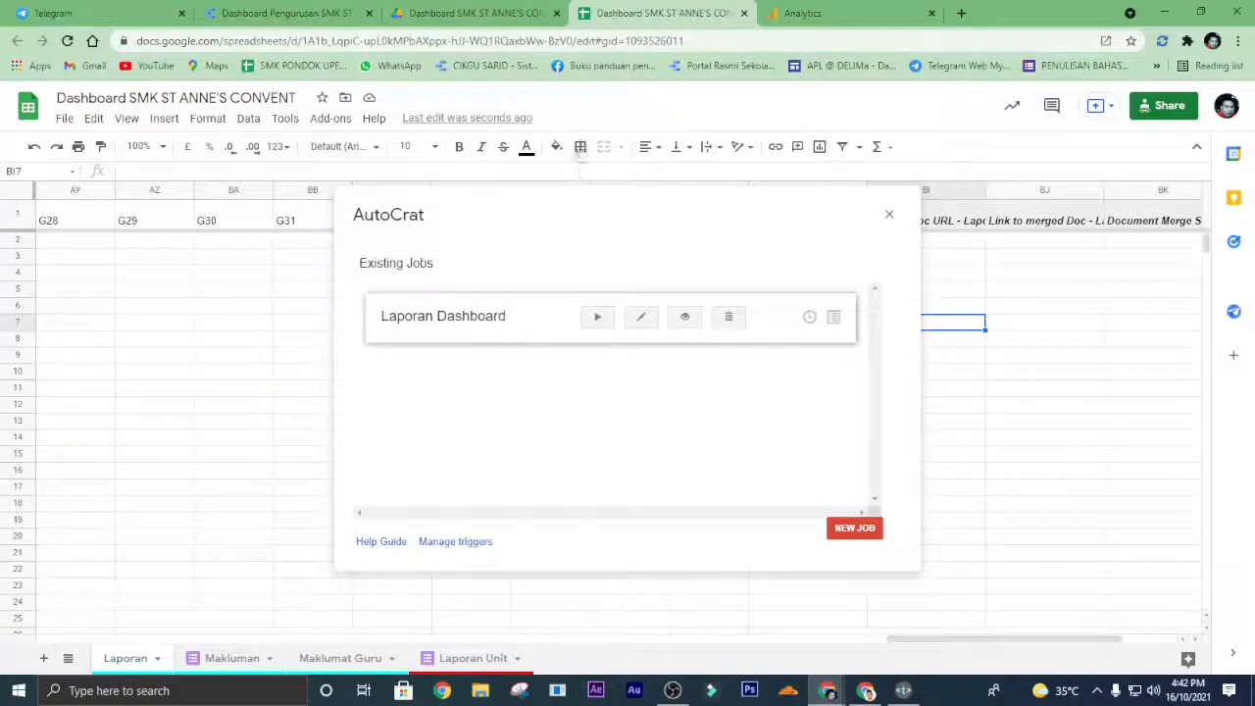
click(638, 317)
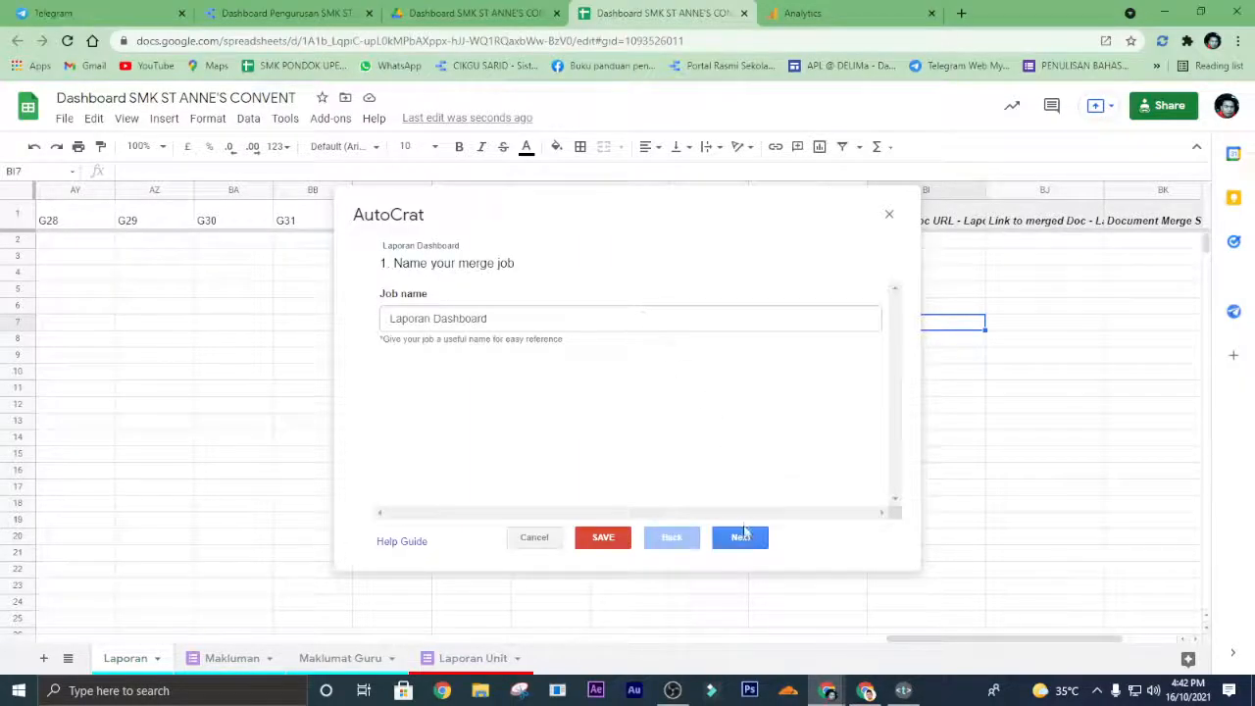
click(743, 531)
click(741, 535)
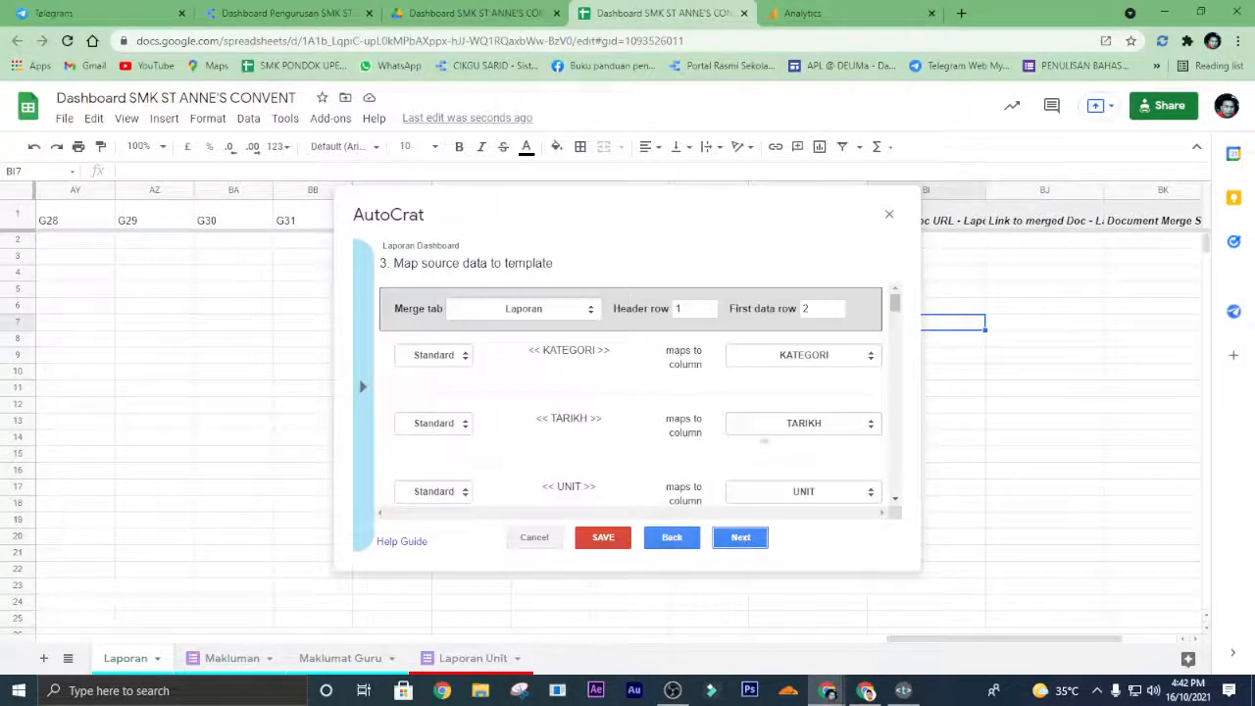
Set the image height to 240 for the photo1, photo2, photo3 and photo4 tags in the template mapping.
scroll(756, 446, down, 10)
scroll(769, 413, down, 8)
scroll(769, 407, down, 4)
click(742, 442)
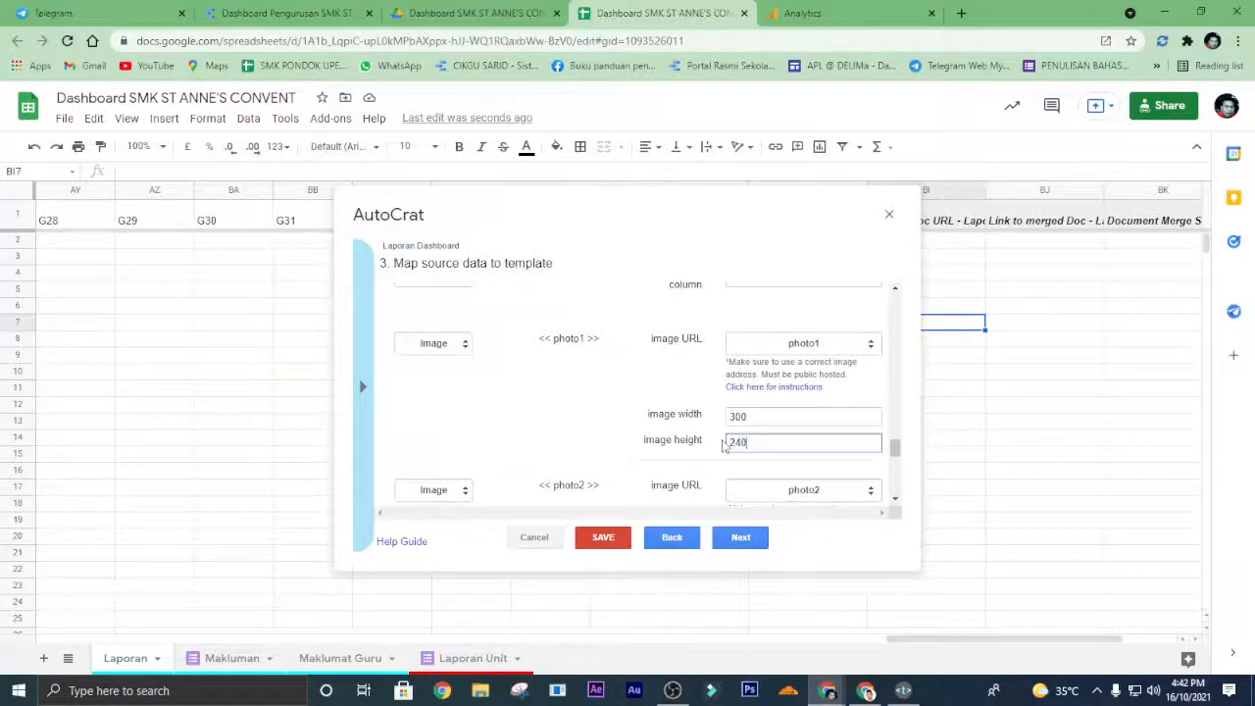
scroll(745, 441, down, 3)
drag(768, 438, 688, 437)
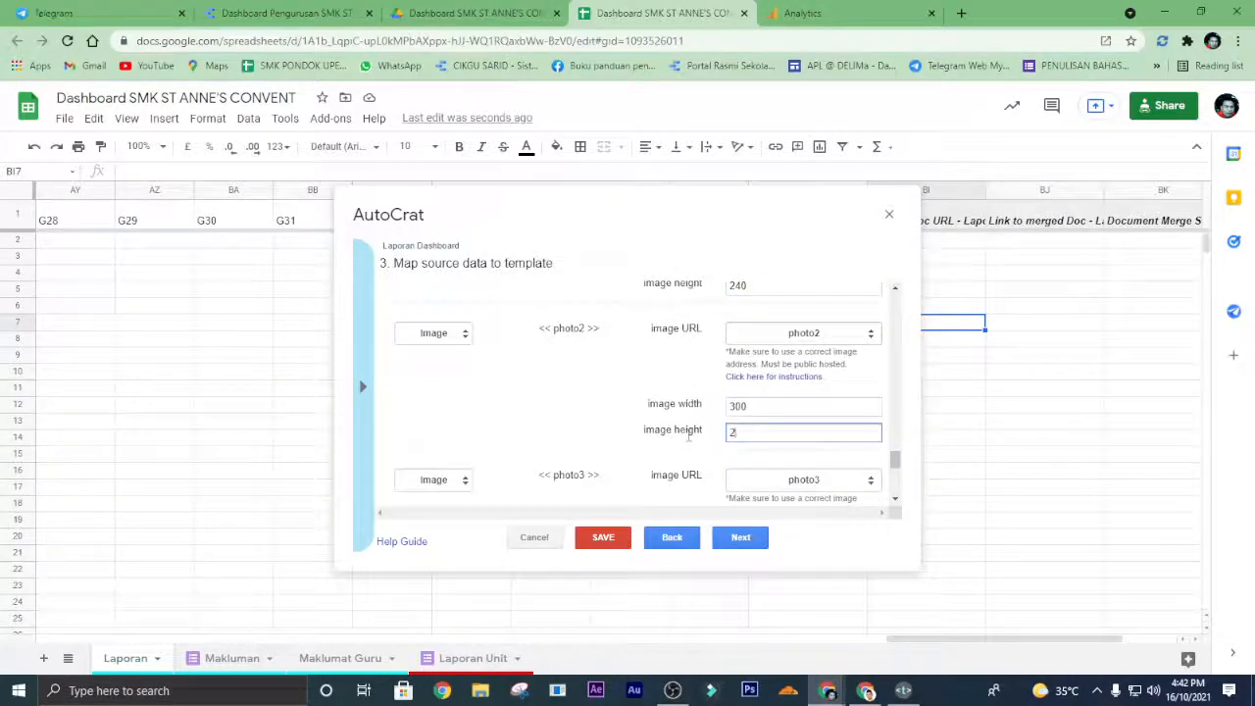
scroll(710, 440, down, 3)
drag(759, 424, 700, 425)
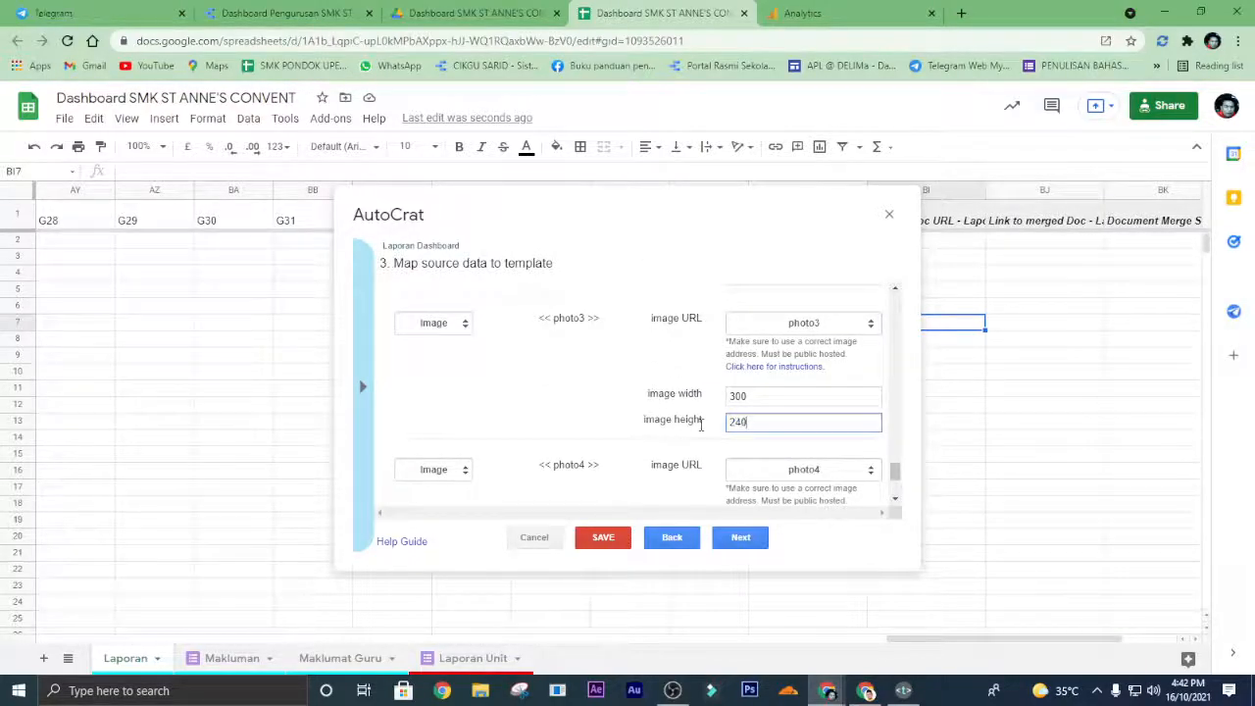
scroll(700, 425, down, 3)
drag(761, 414, 695, 418)
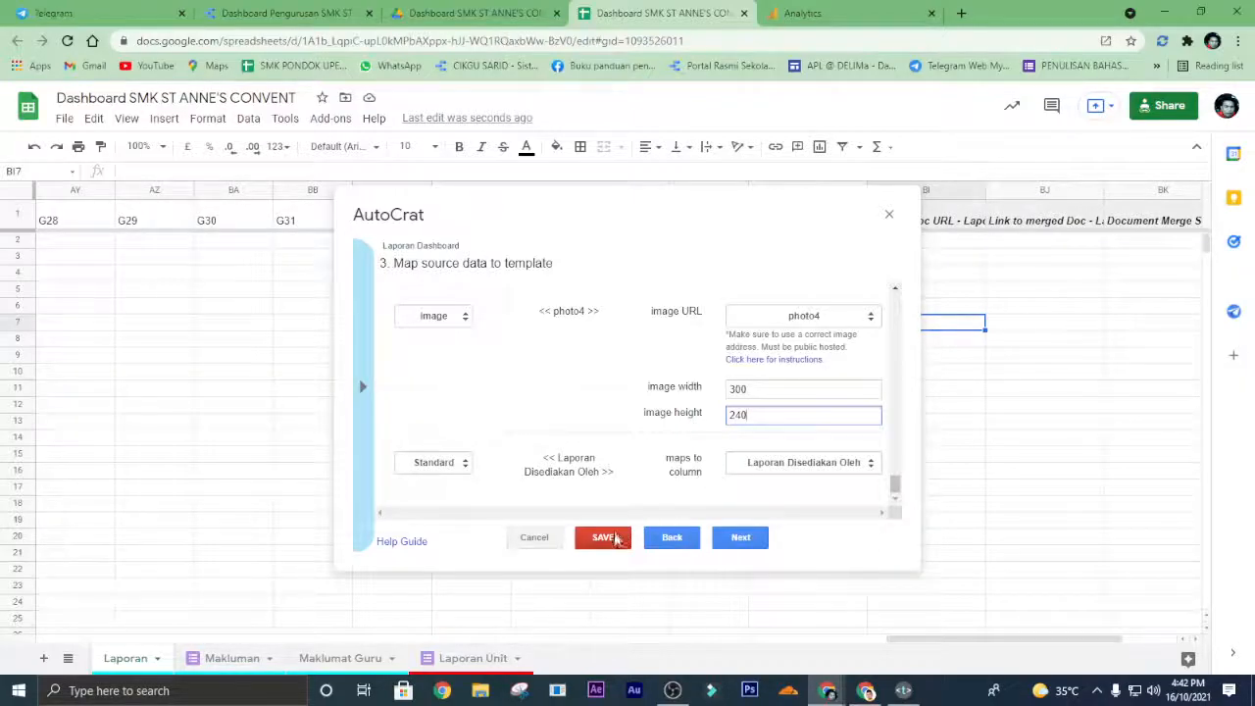
Try to save the Laporan Dashboard merge job and recheck its source data mapping.
click(615, 540)
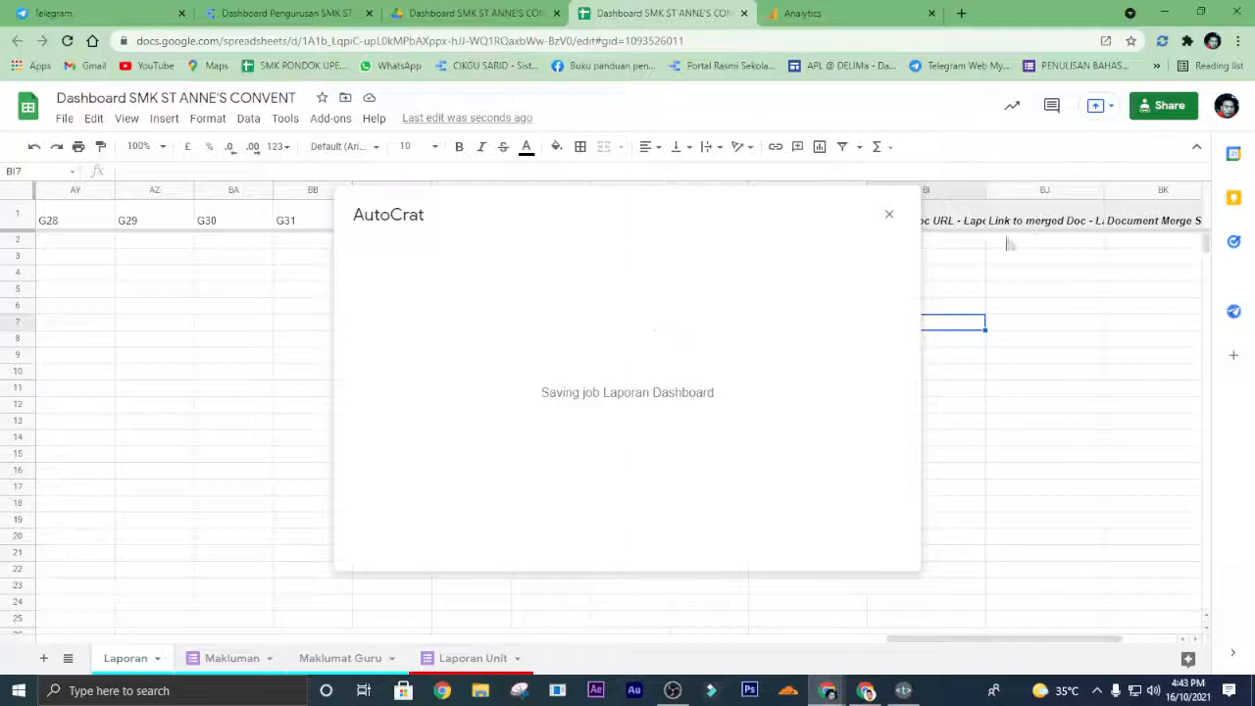
drag(1062, 638, 1090, 644)
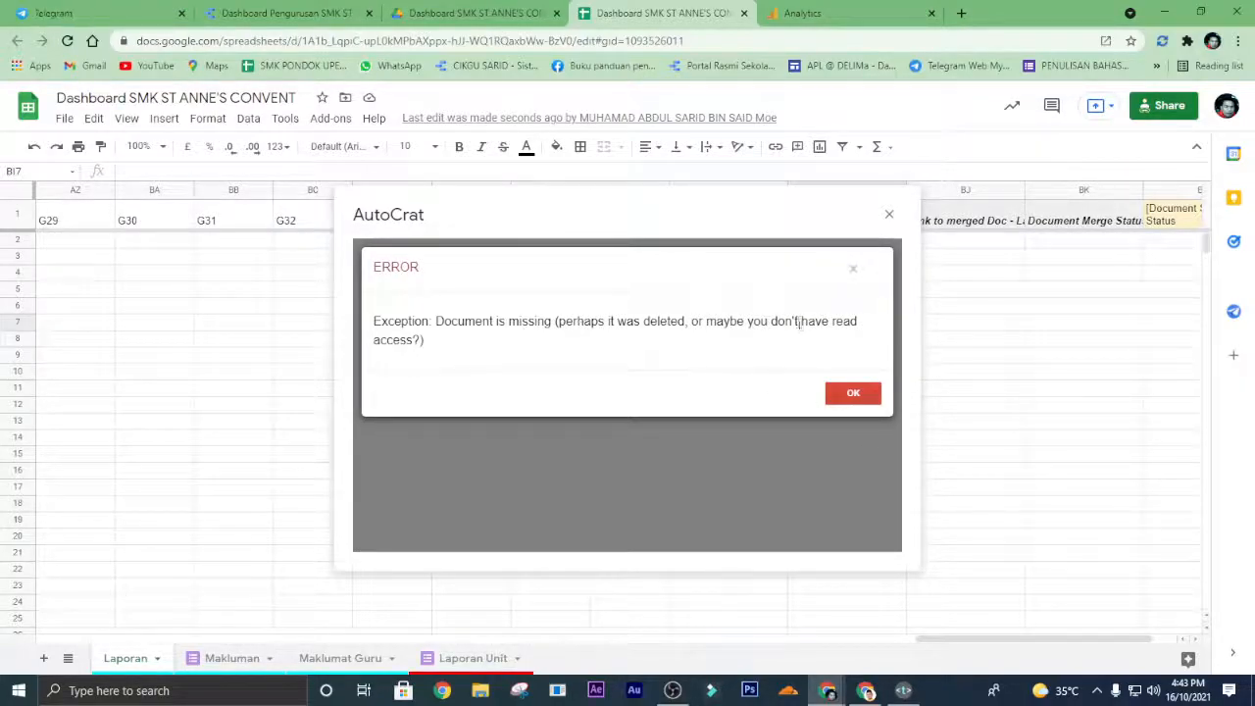
click(852, 395)
scroll(833, 407, down, 5)
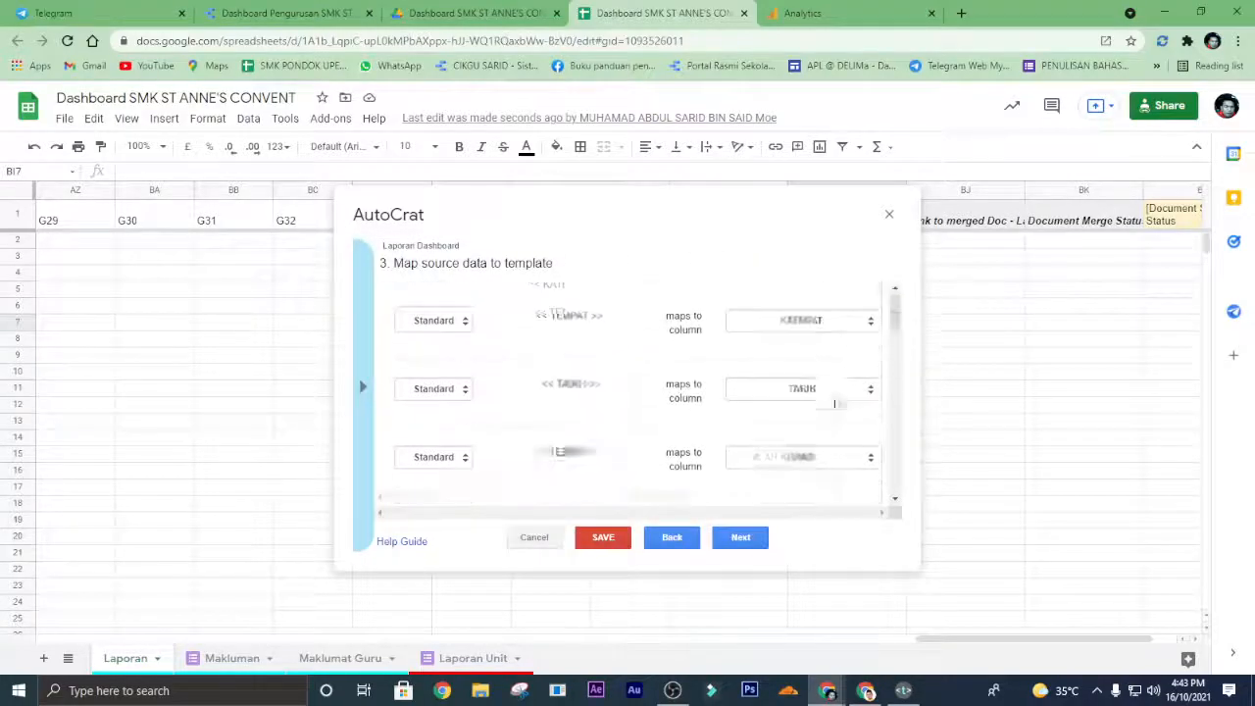
scroll(804, 412, up, 5)
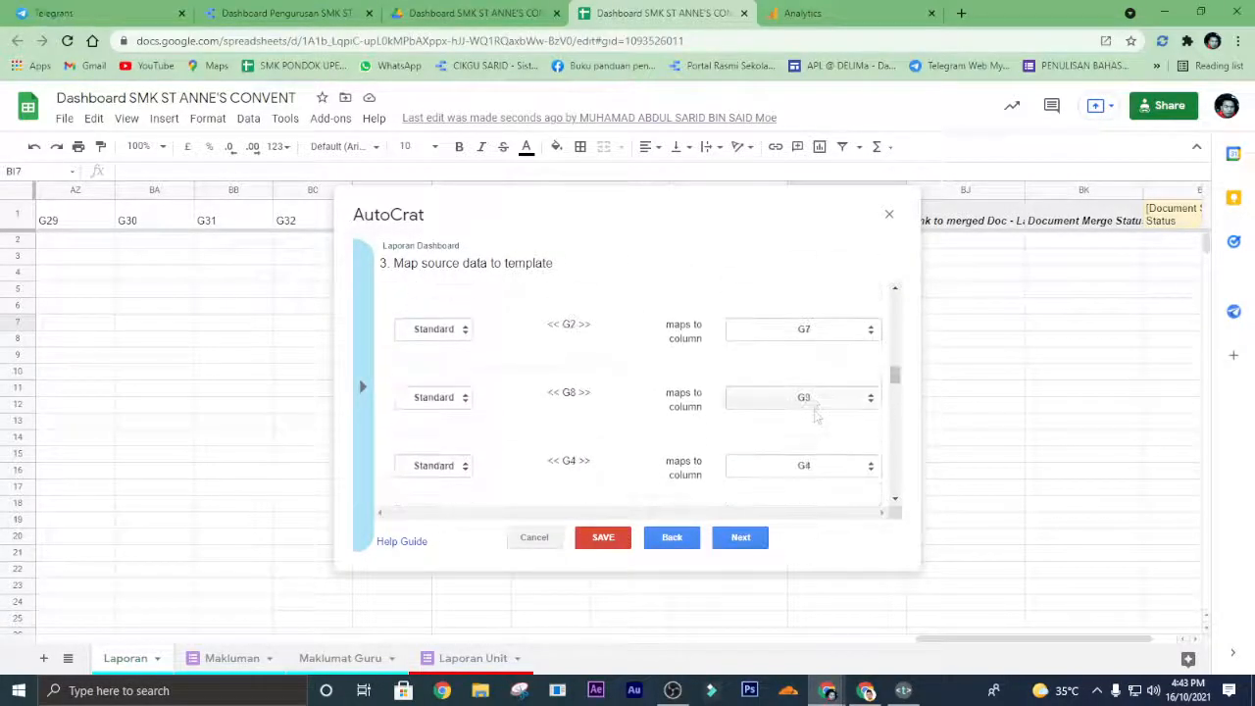
scroll(762, 408, up, 3)
drag(888, 310, 898, 447)
Save the Laporan Dashboard merge job and run it to regenerate the 3K, SUKAN DAN PERMAINAN and PANITIA reports.
click(606, 536)
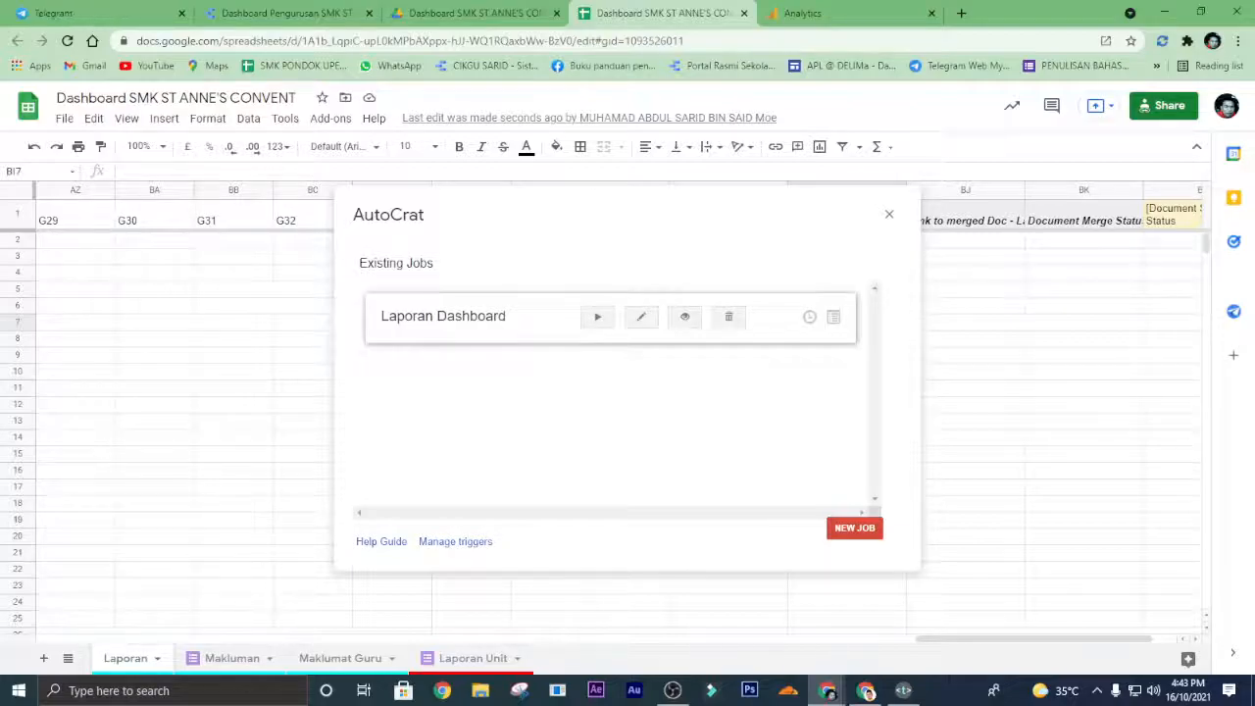
click(599, 318)
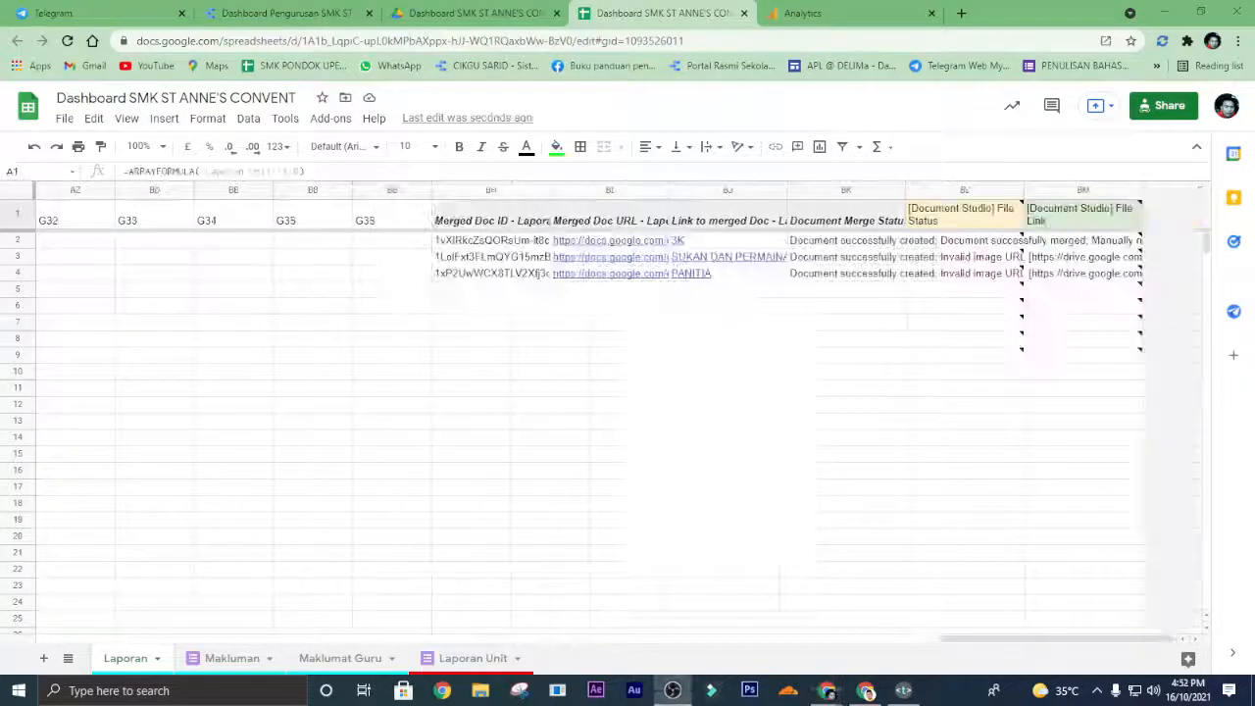
click(680, 369)
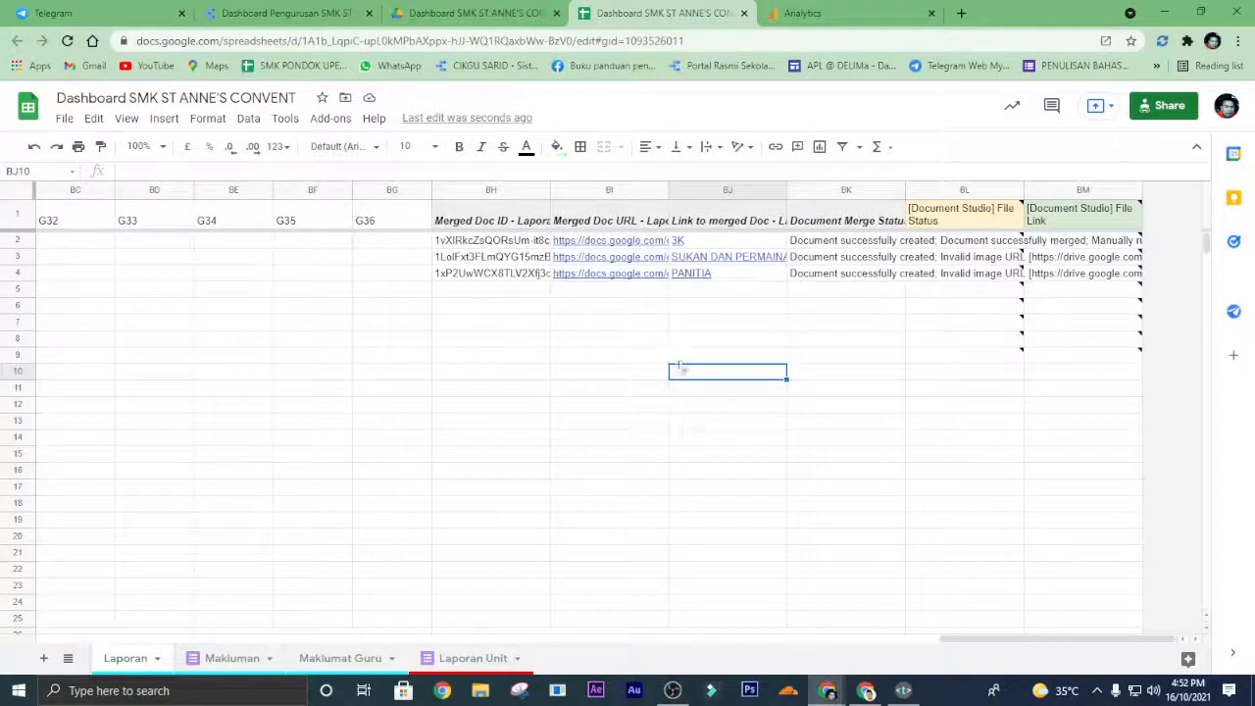
Open the merged 3K report document and examine its four activity photos.
click(681, 248)
click(735, 268)
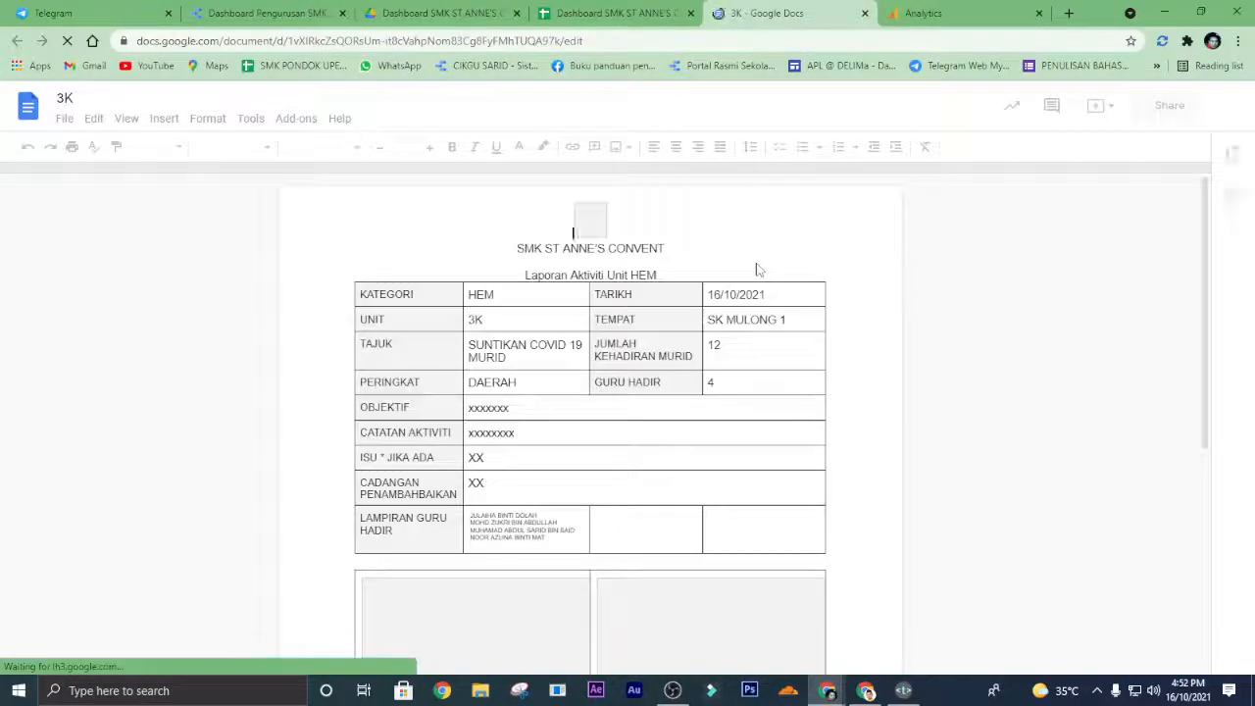
scroll(871, 270, down, 5)
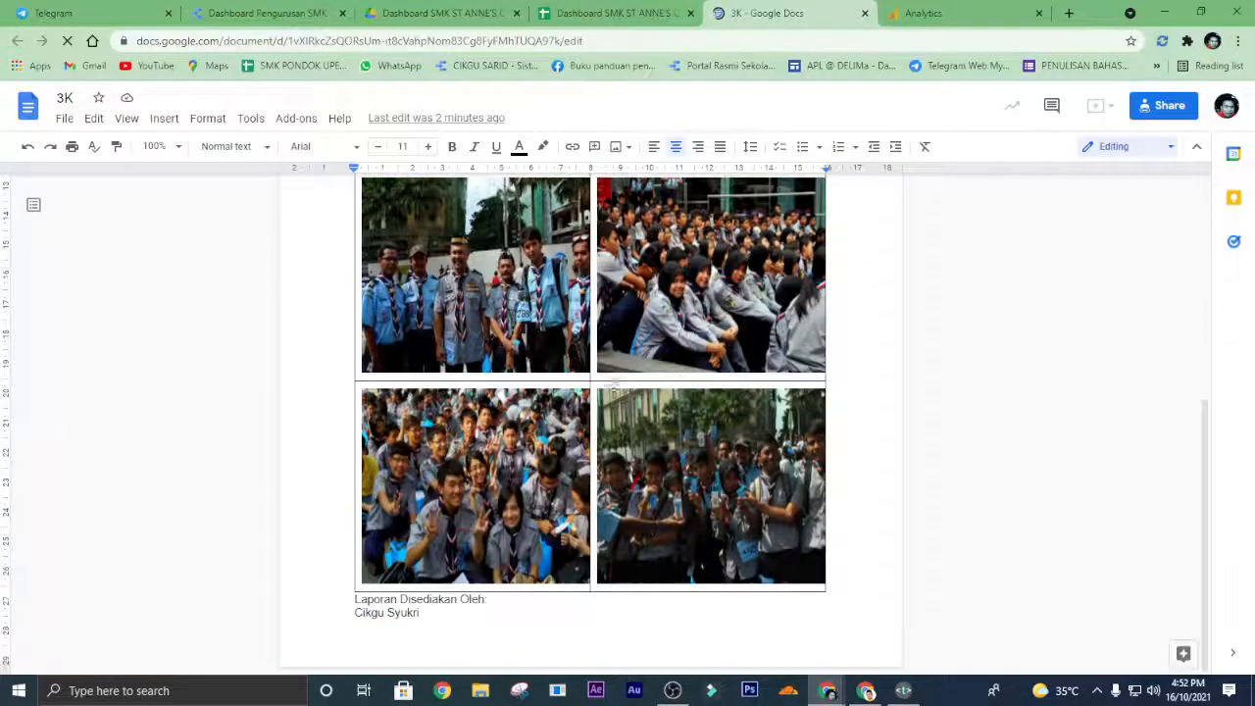
scroll(707, 290, up, 1)
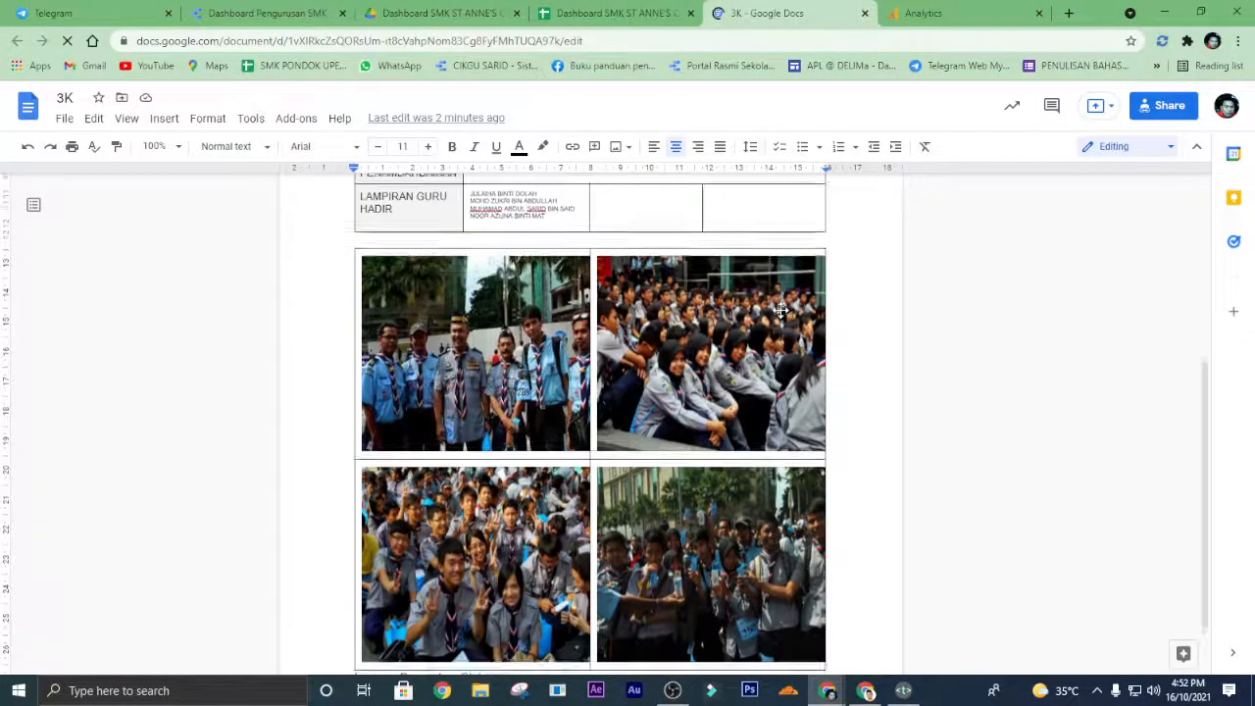
Reduce the height of all four photos in the 3K report by shrinking each from its lower edge.
click(699, 441)
drag(712, 452, 714, 422)
click(541, 402)
drag(485, 443, 484, 424)
scroll(670, 475, down, 1)
click(681, 500)
drag(715, 555, 714, 525)
click(541, 501)
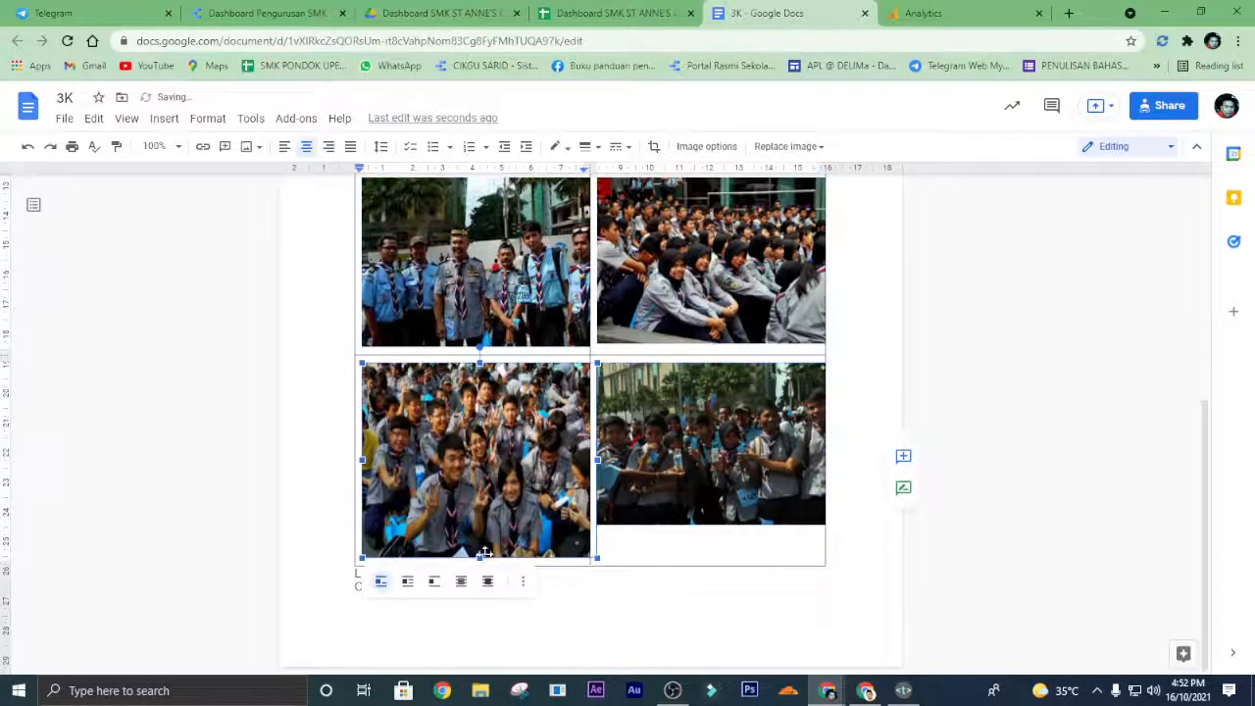
drag(478, 557, 478, 526)
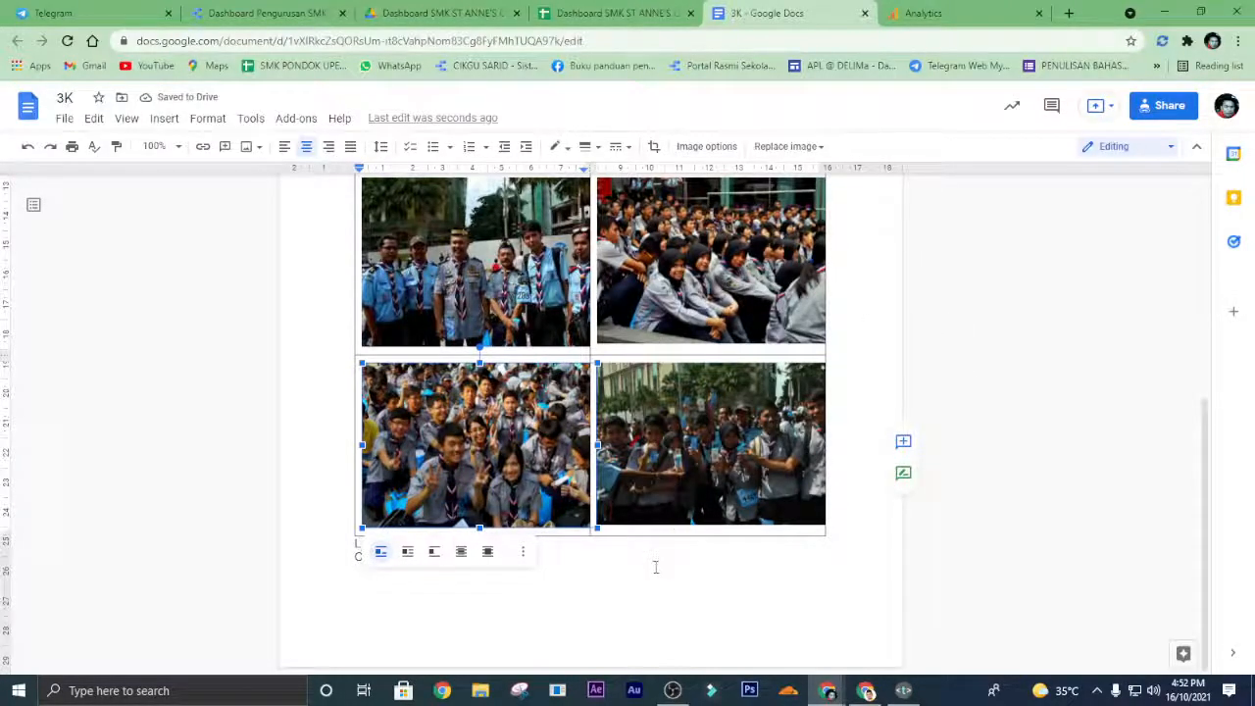
click(622, 566)
scroll(531, 355, up, 3)
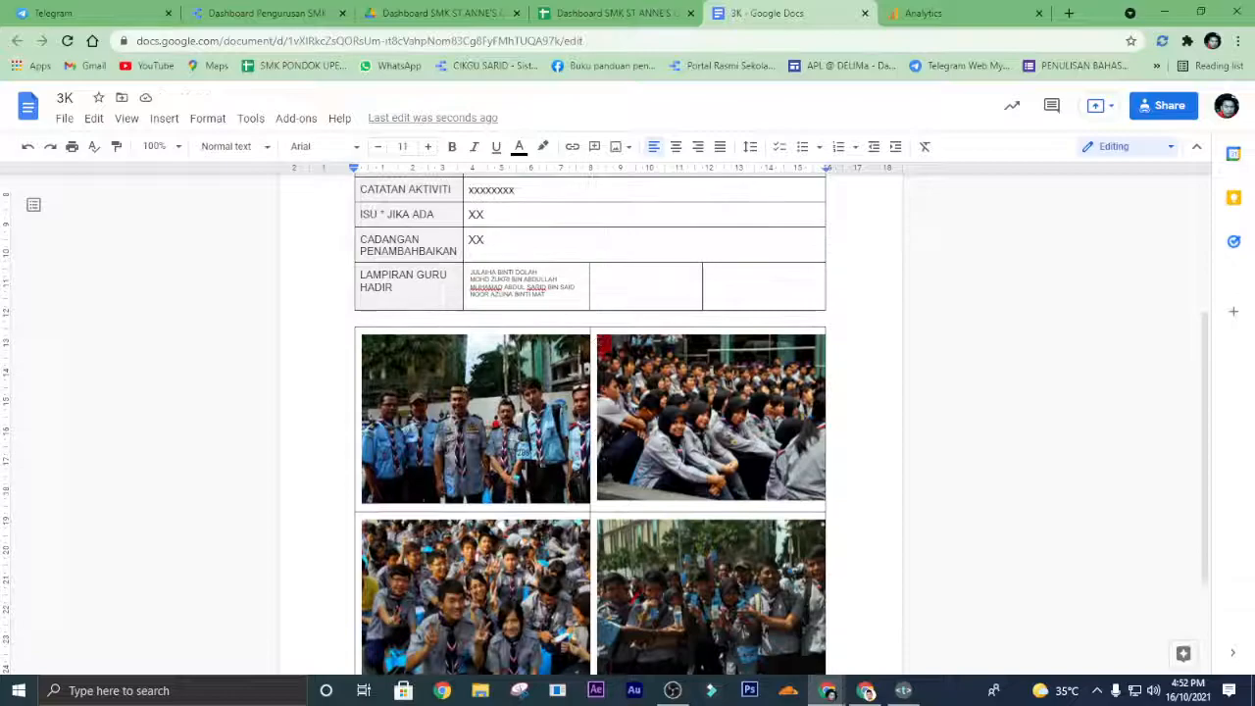
scroll(827, 319, up, 3)
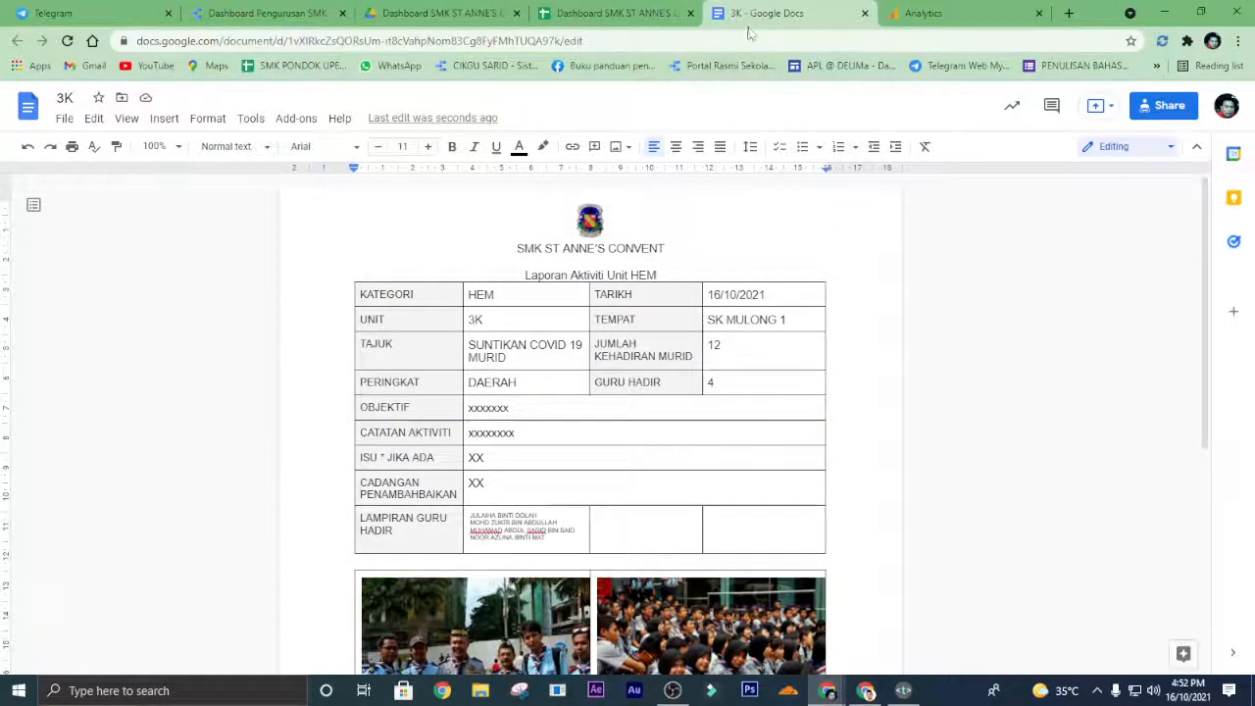
Return to the dashboard report in Data Studio and highlight the short link under the school's address.
click(581, 14)
click(441, 12)
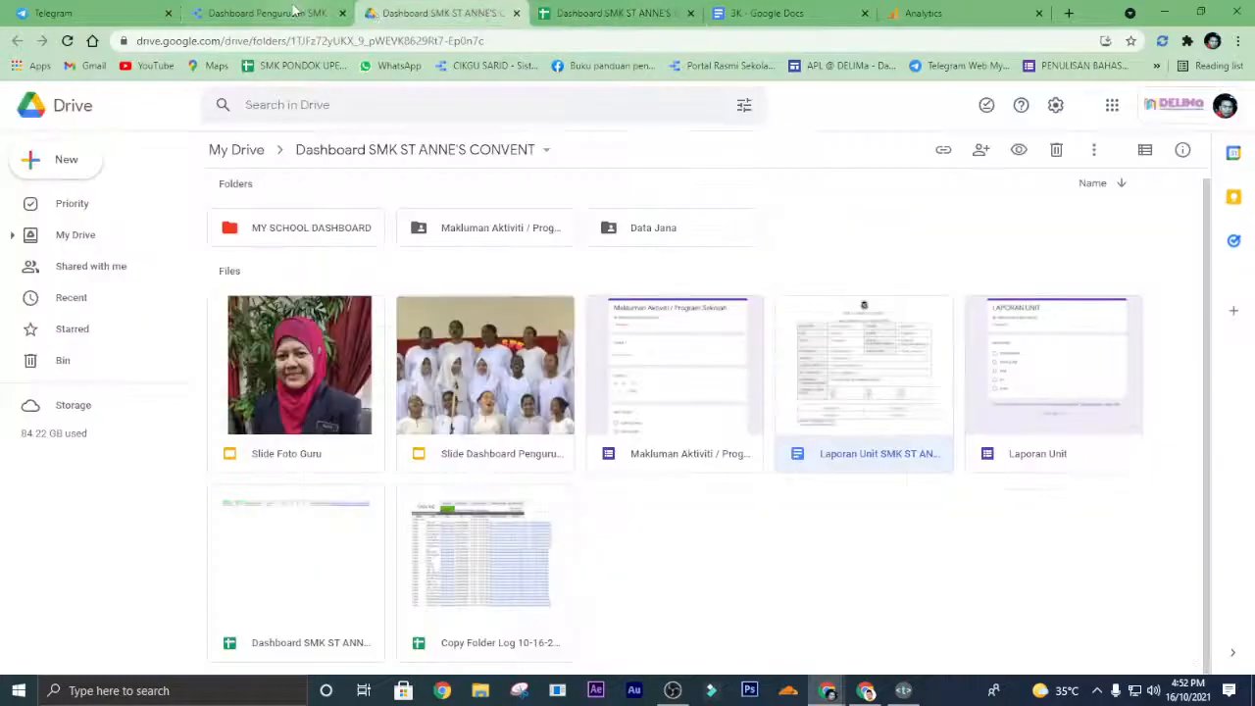
click(264, 13)
drag(373, 147, 214, 145)
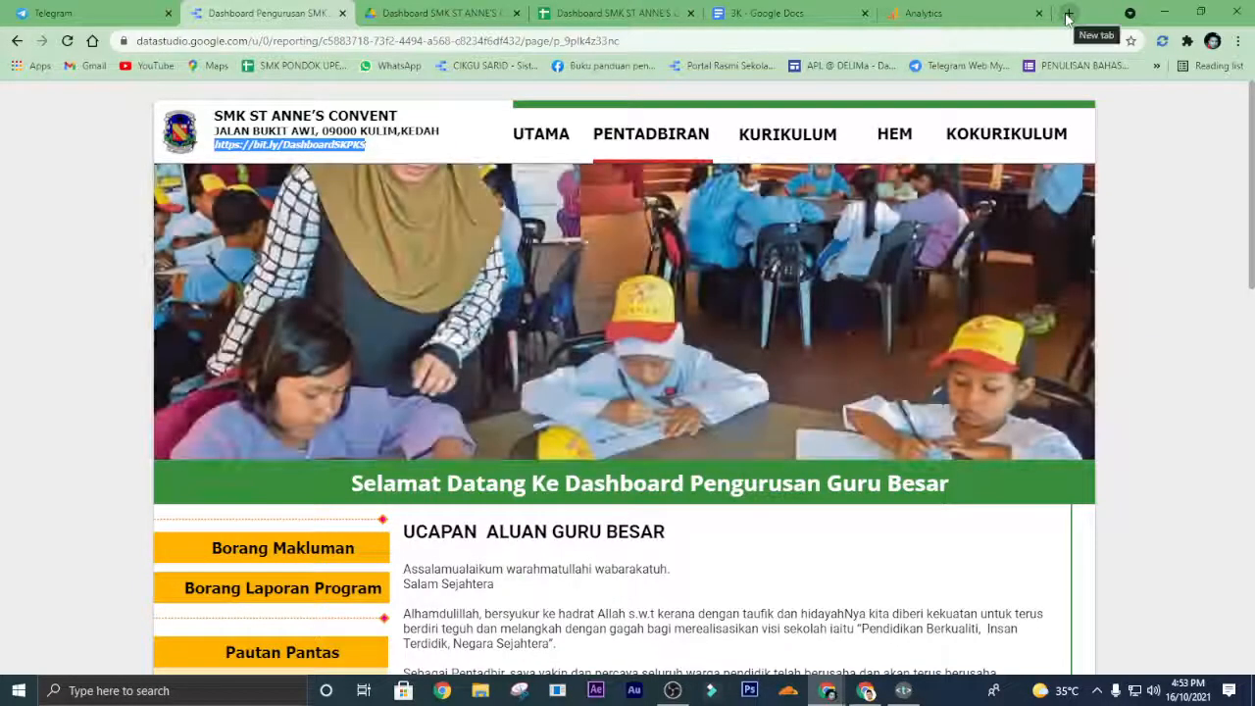
Open bit.ly in a new browser tab and place the dashboard's tab beside it.
click(1068, 13)
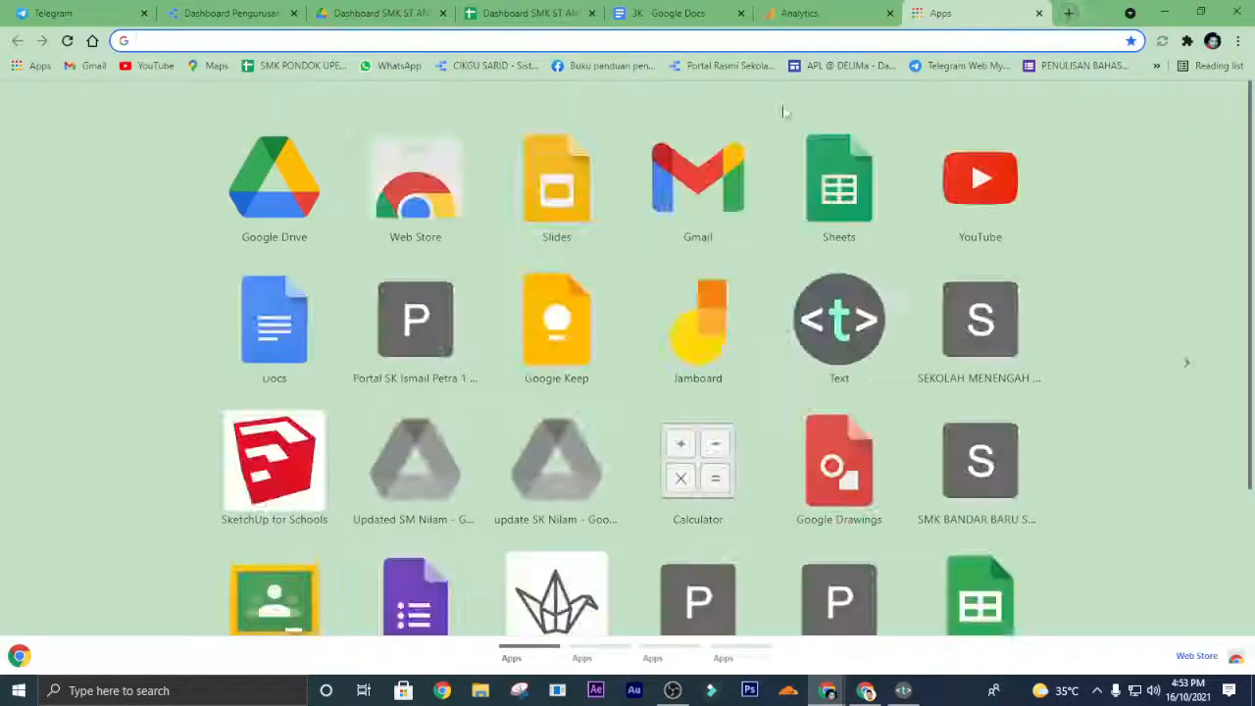
text(bit)
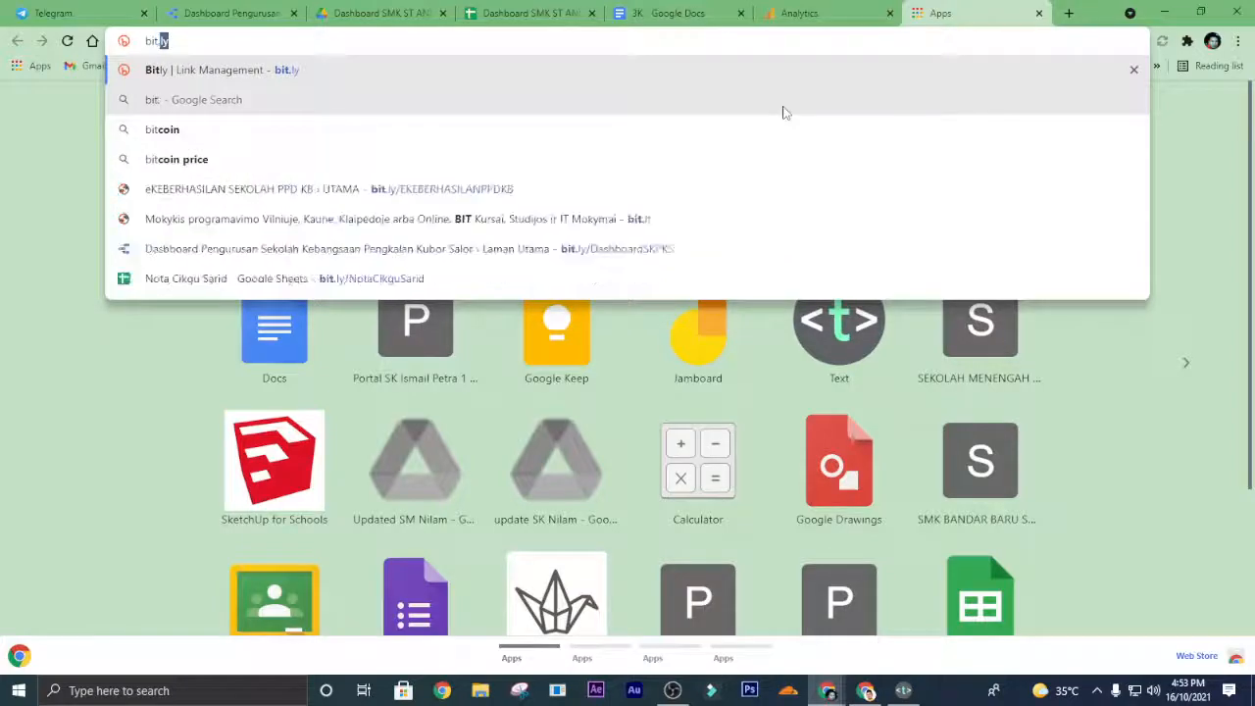
text(.ly)
key(Return)
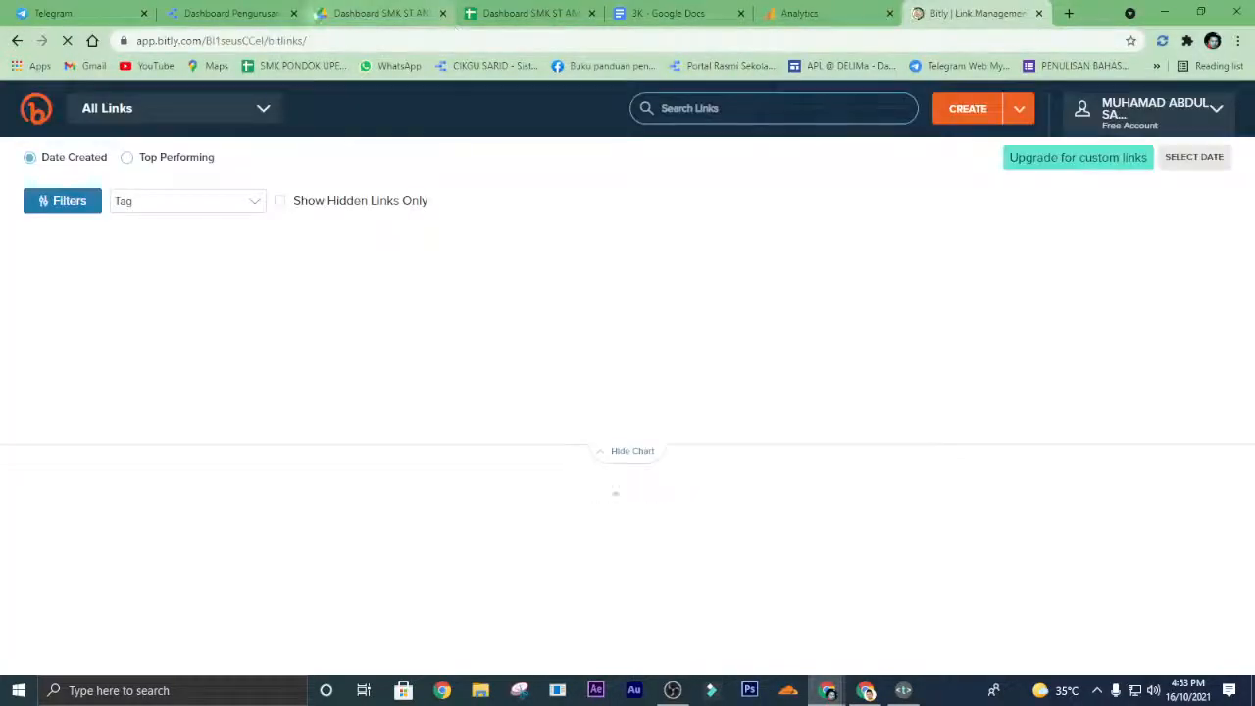
drag(236, 12, 833, 15)
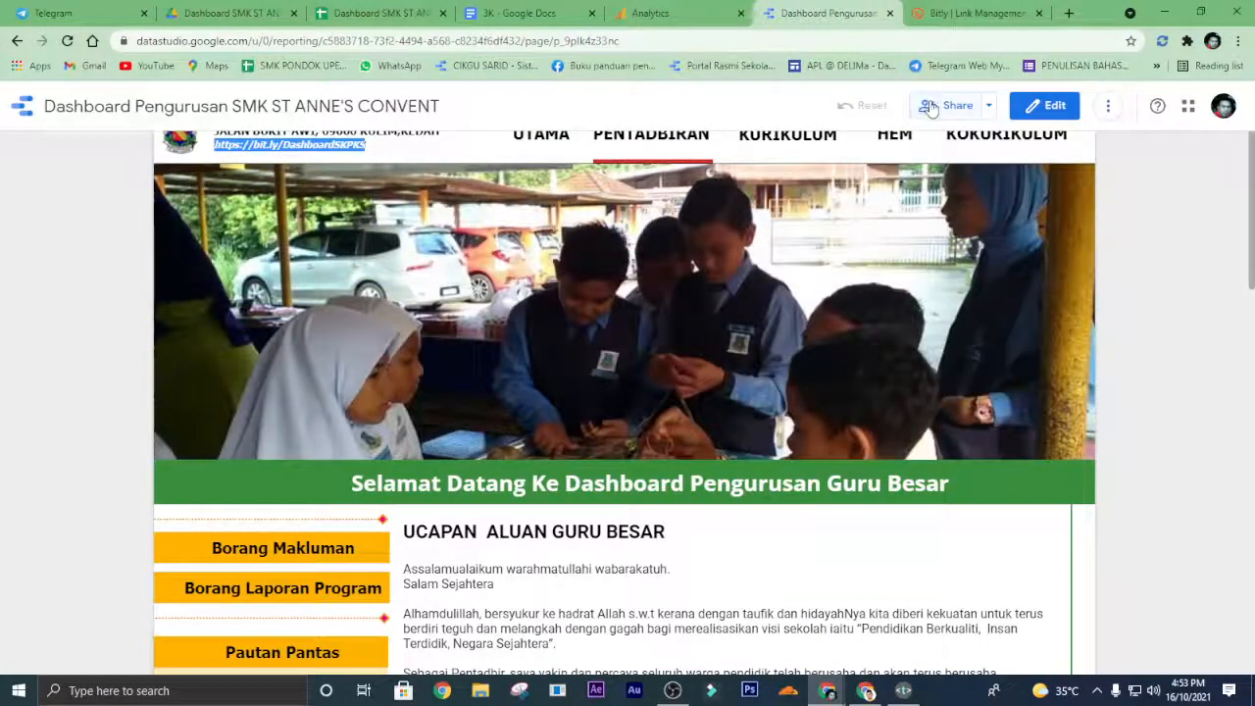
Share the dashboard so anyone on the Internet can find and view it, disable downloading, printing and copying for viewers, and copy its link.
click(930, 106)
click(534, 318)
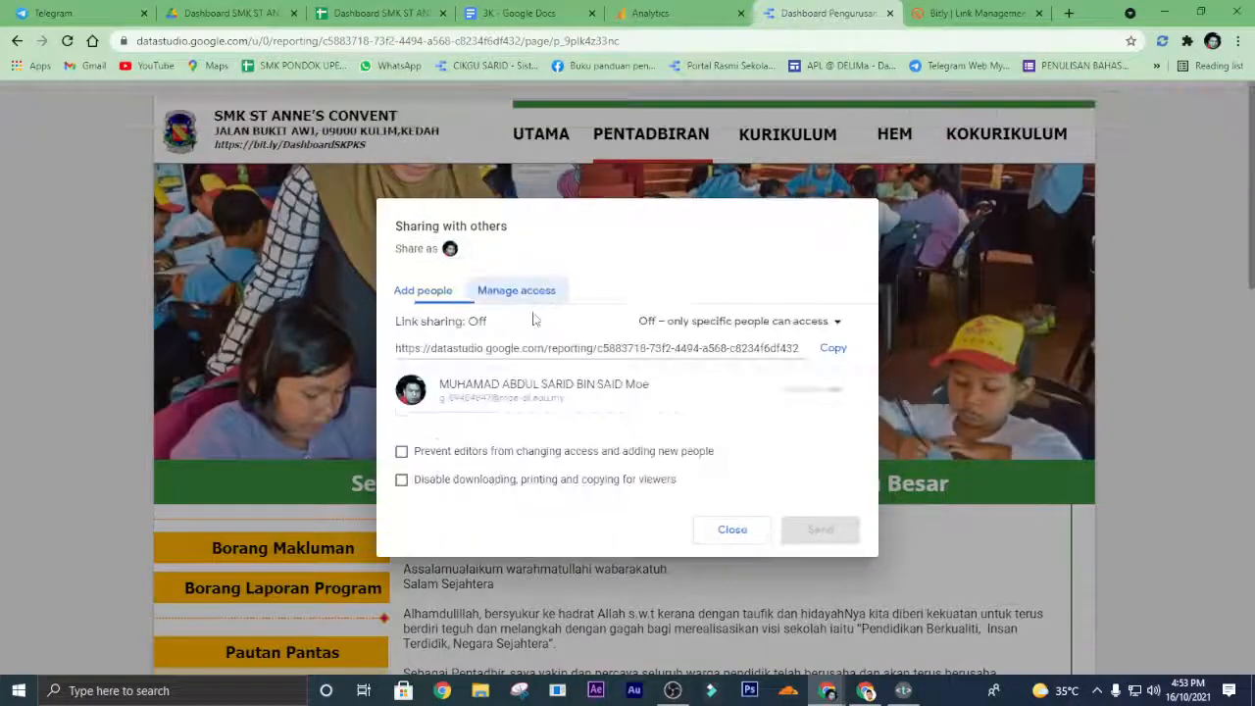
click(706, 321)
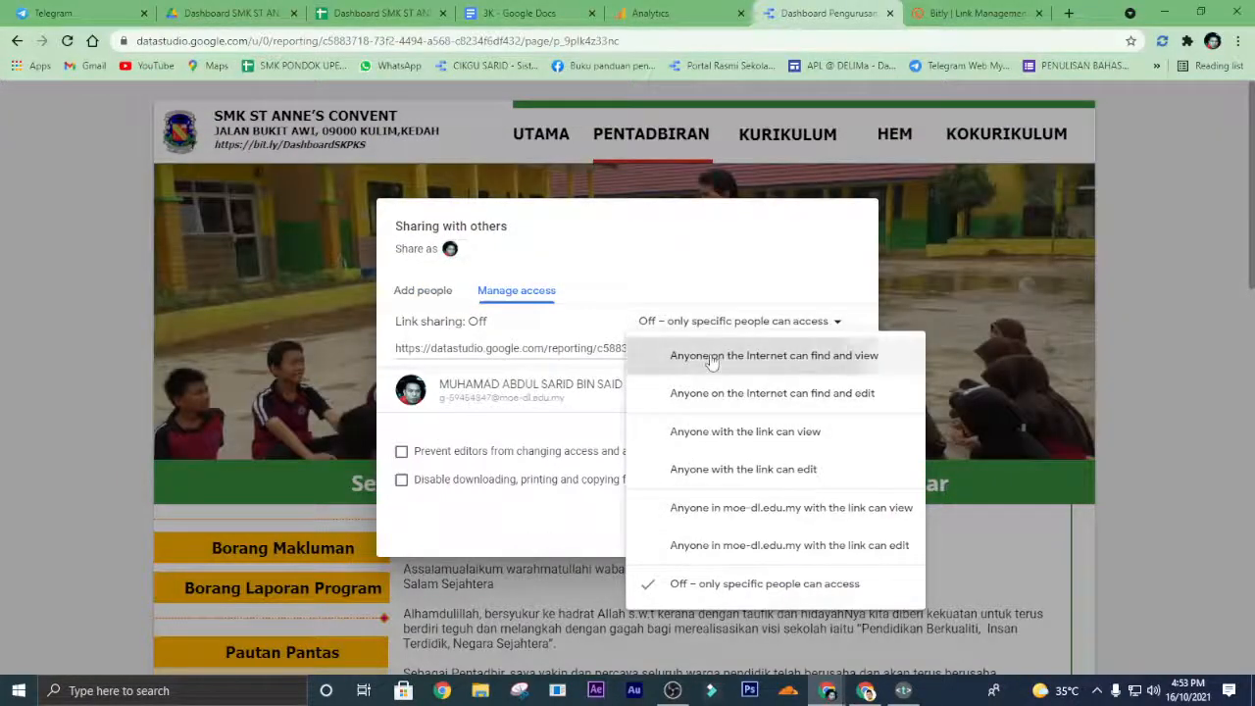
click(713, 362)
click(401, 479)
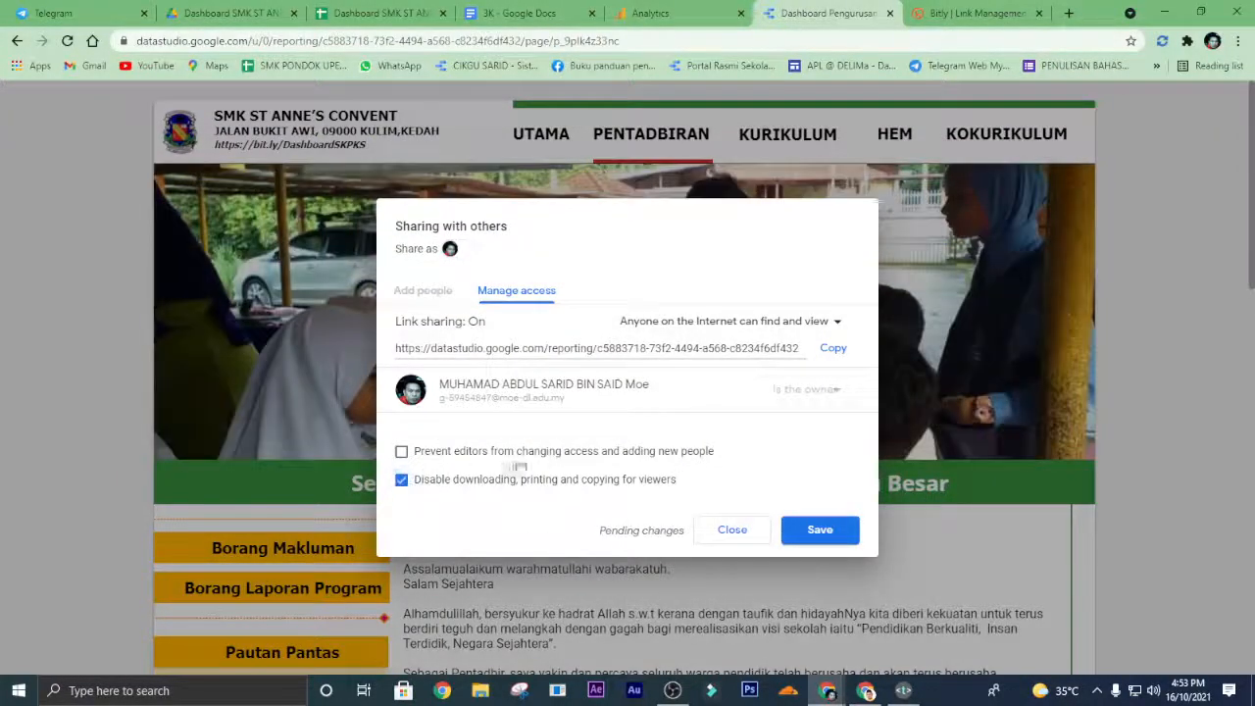
click(834, 348)
click(820, 530)
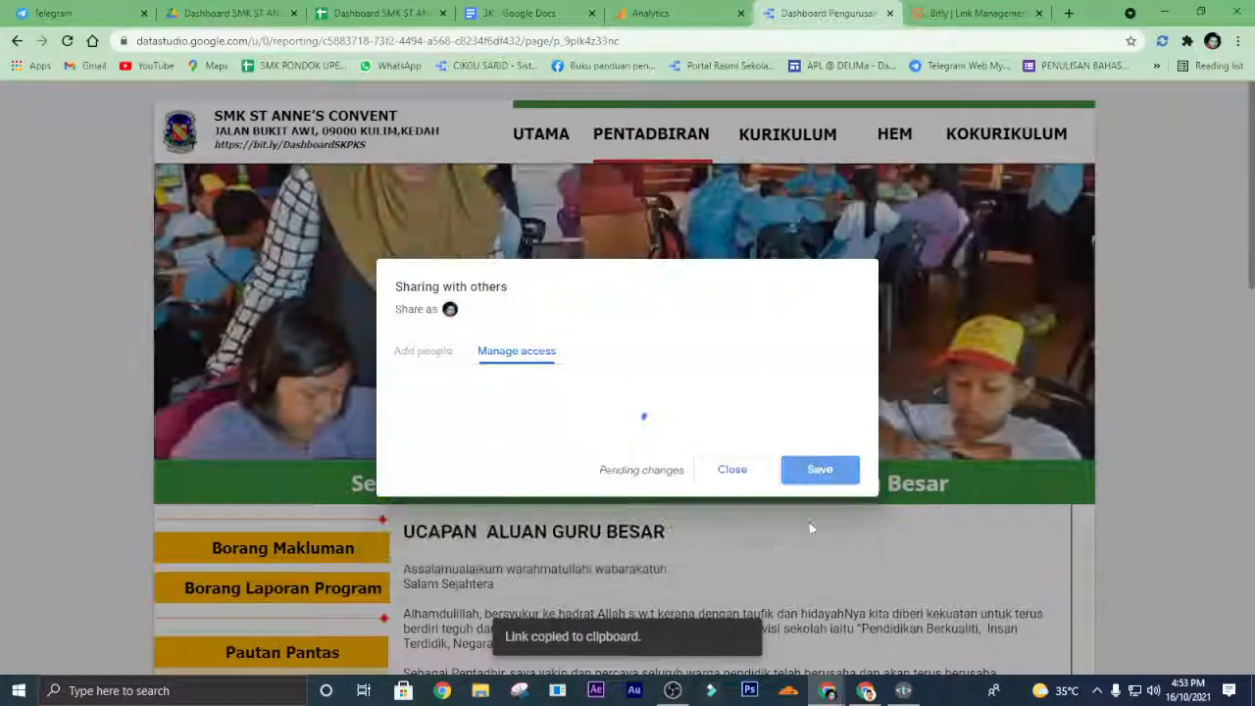
Create a new Bitly short link from the copied dashboard URL.
click(963, 13)
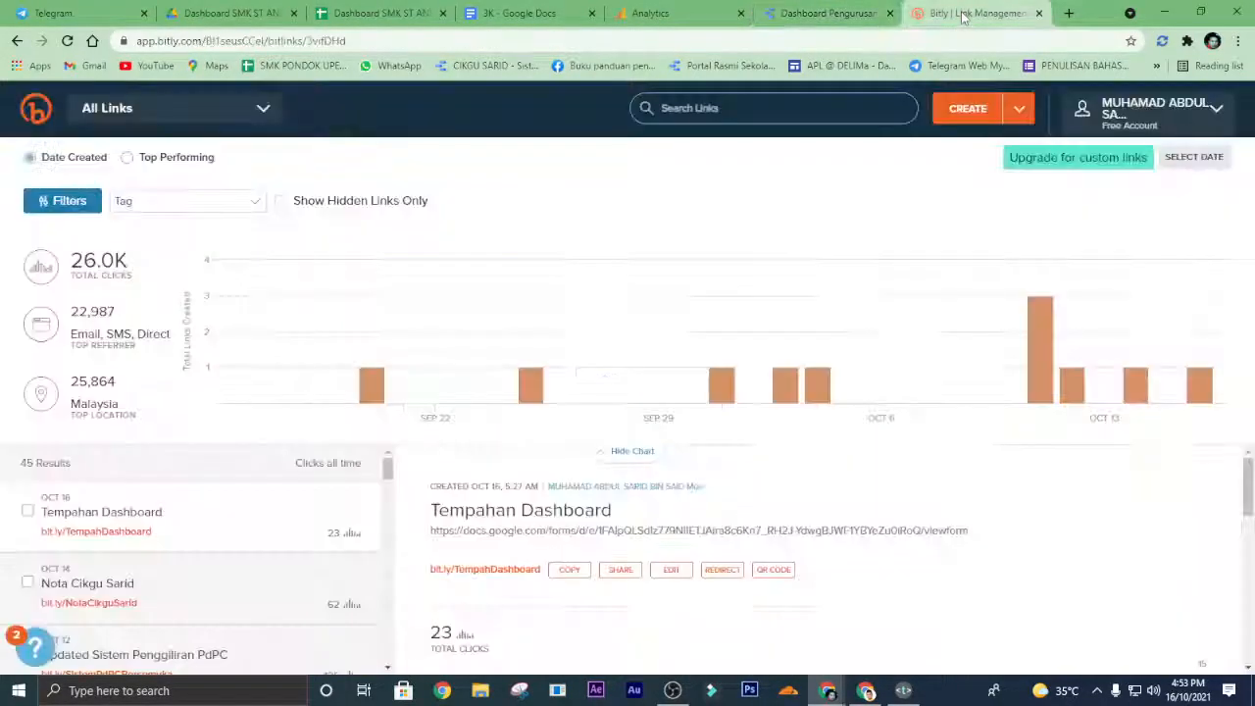
click(966, 111)
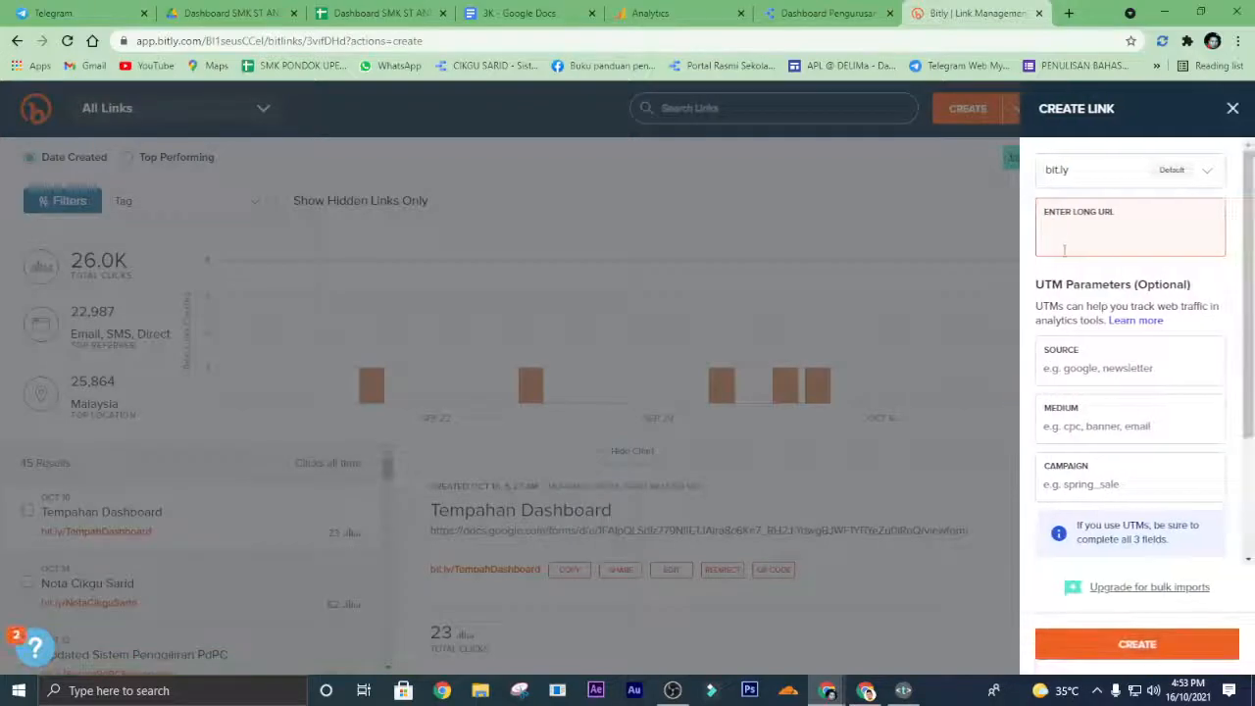
key(ctrl+v)
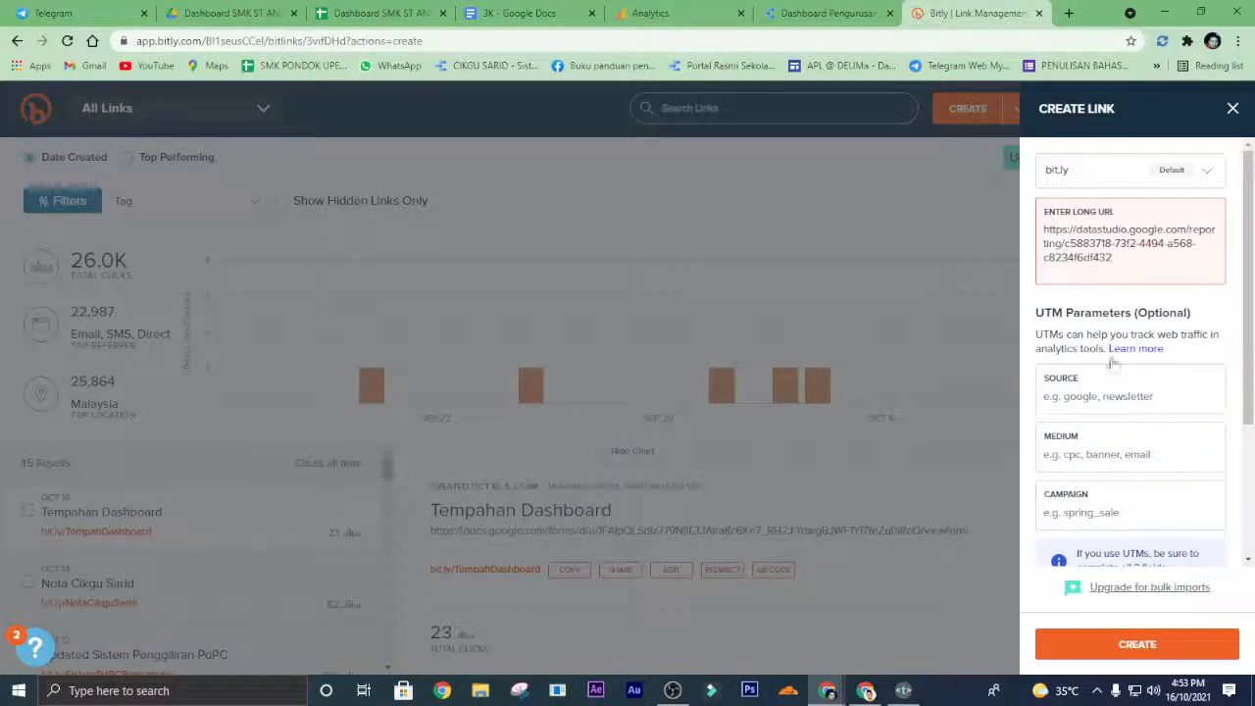
click(1151, 645)
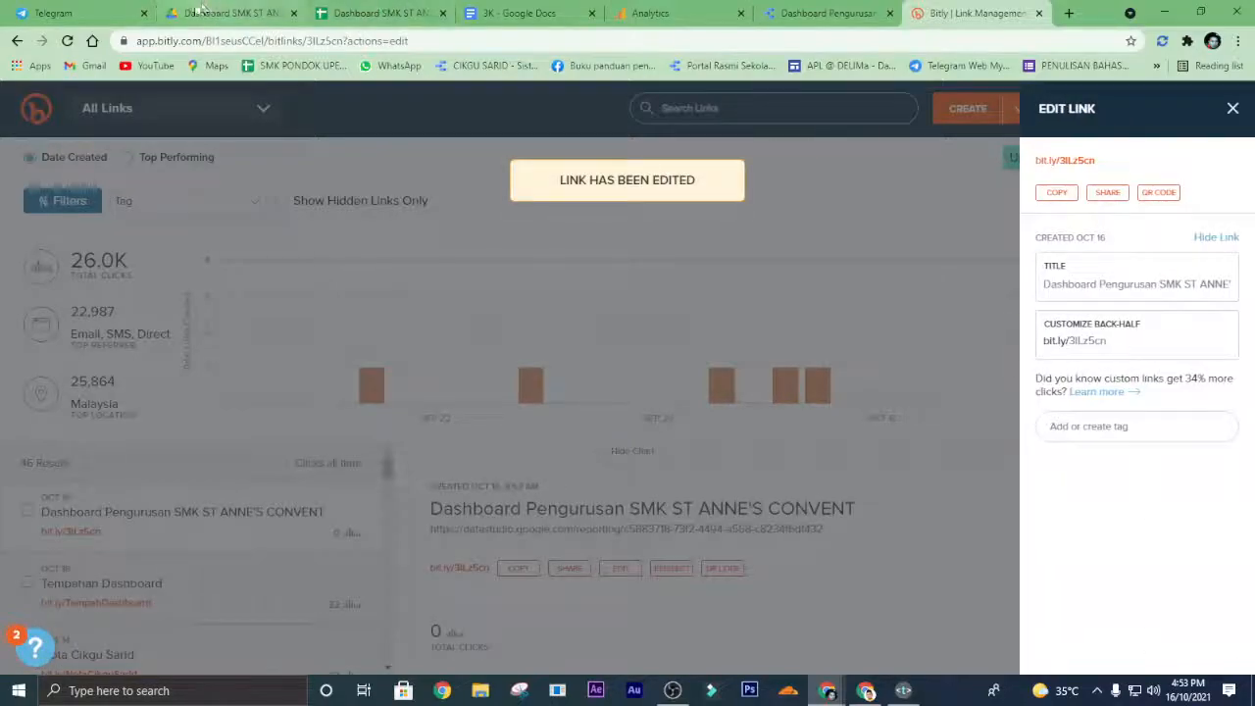
Close the dashboard's sharing settings, copy the report title and compare it with the title of the new Bitly link.
click(799, 15)
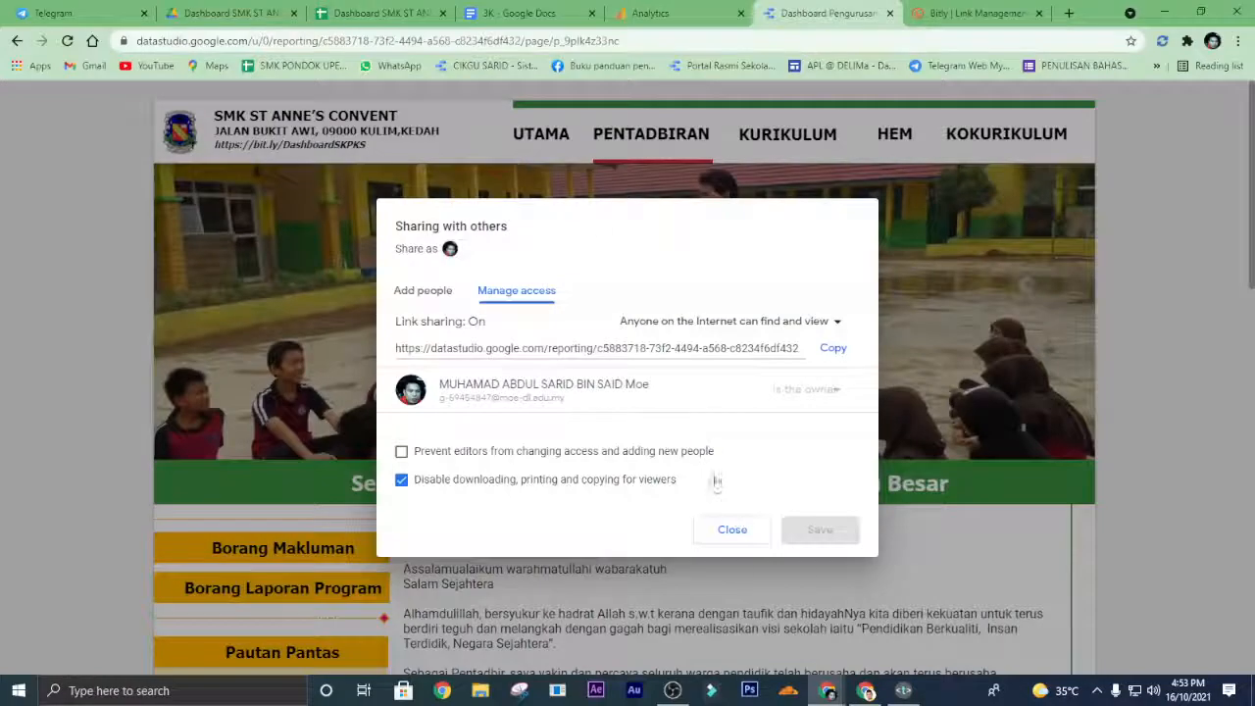
click(726, 527)
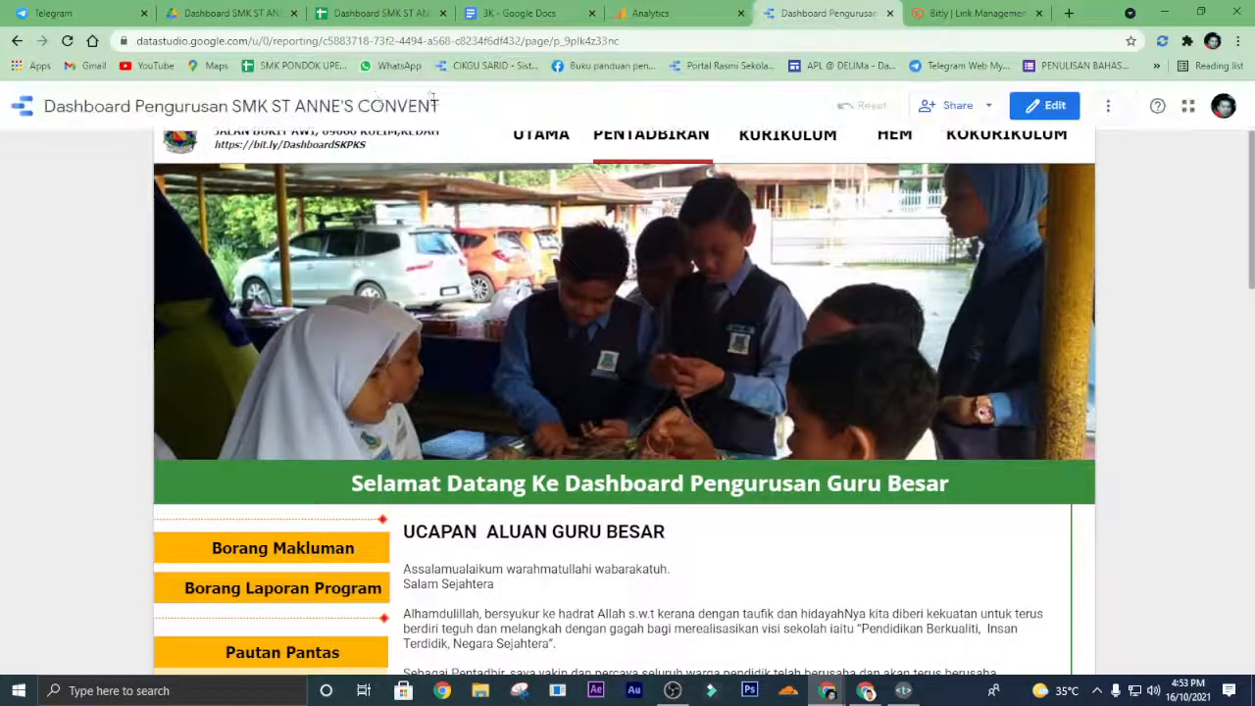
drag(446, 106, 28, 102)
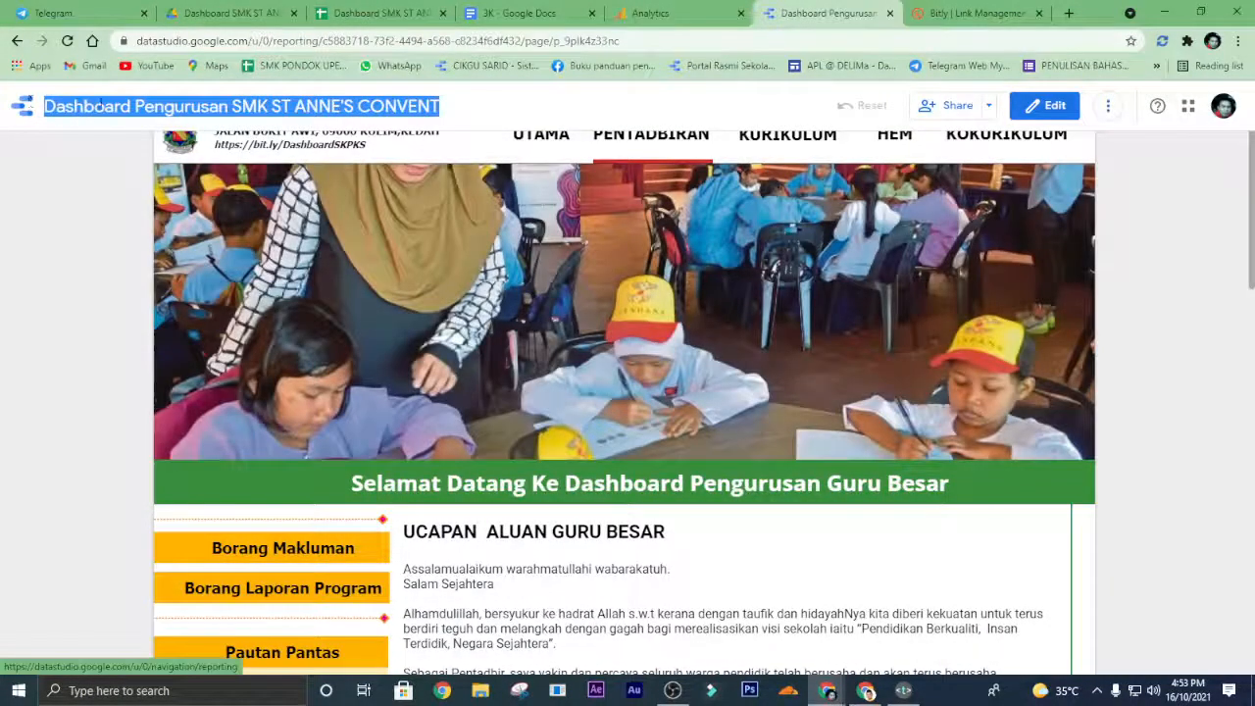
right_click(101, 102)
click(122, 112)
click(926, 18)
click(1084, 282)
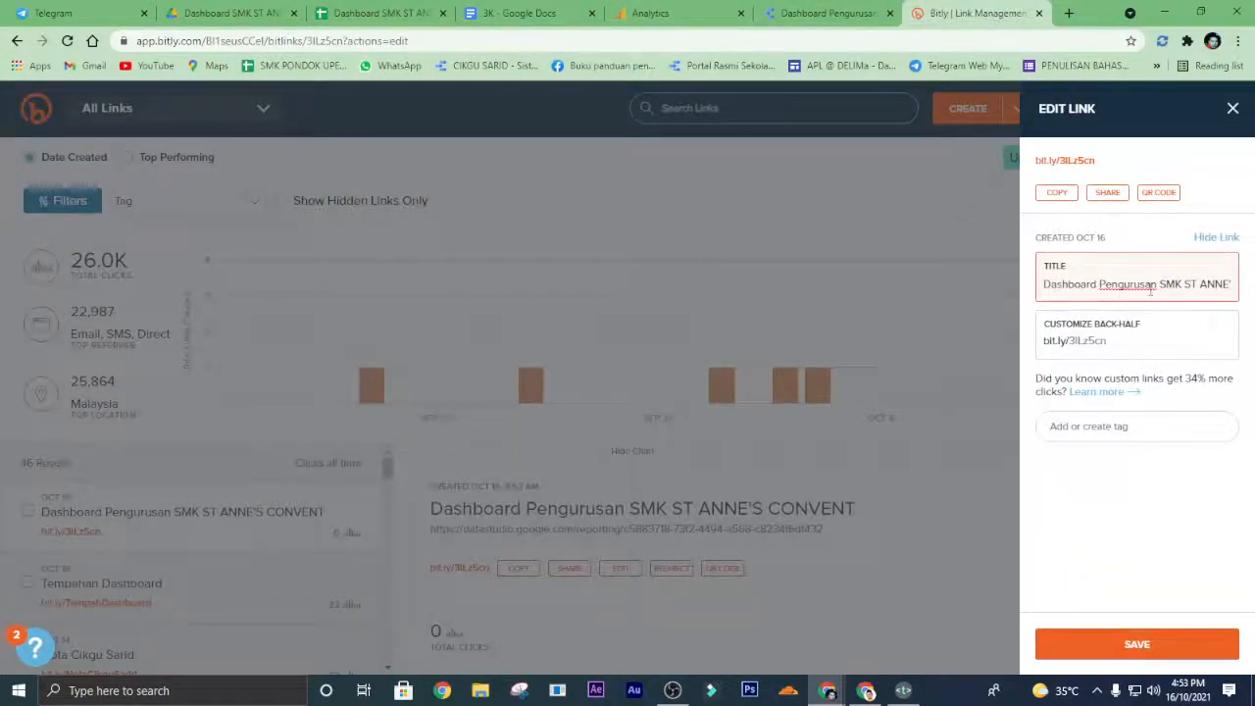
drag(1206, 286, 1240, 291)
Try to save the Bitly link with the custom back-half SMKSAC.
click(1129, 344)
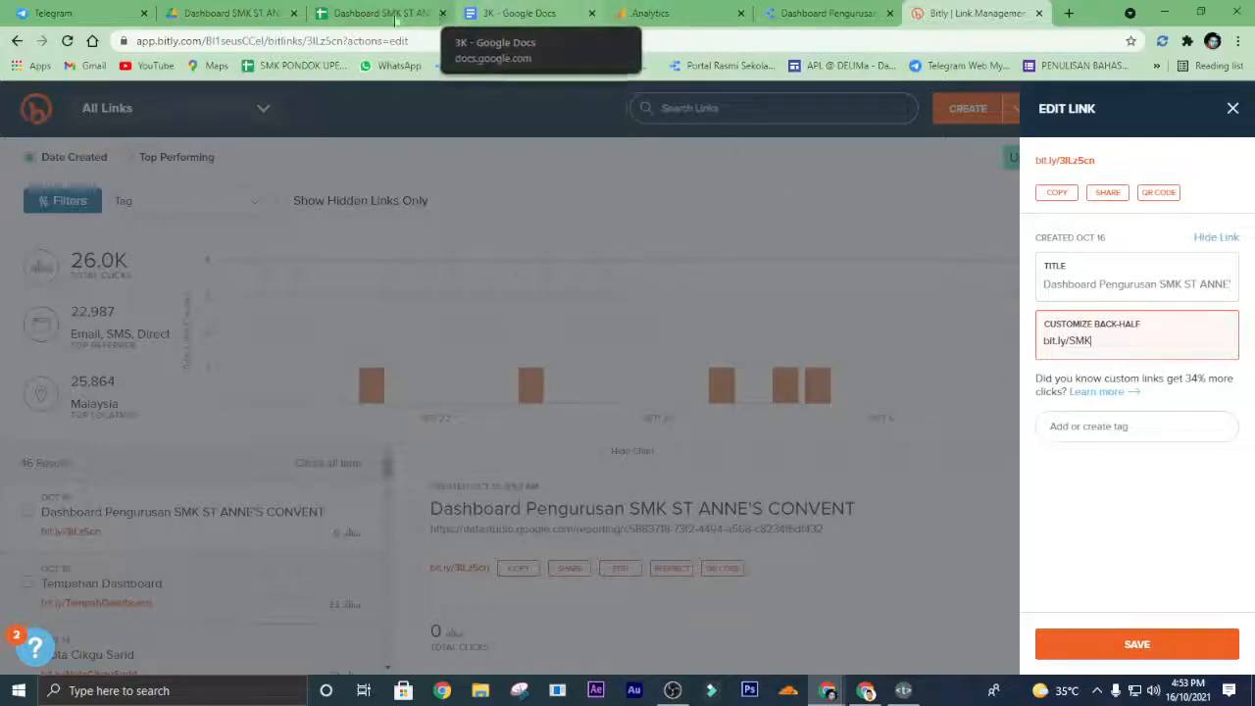
click(828, 13)
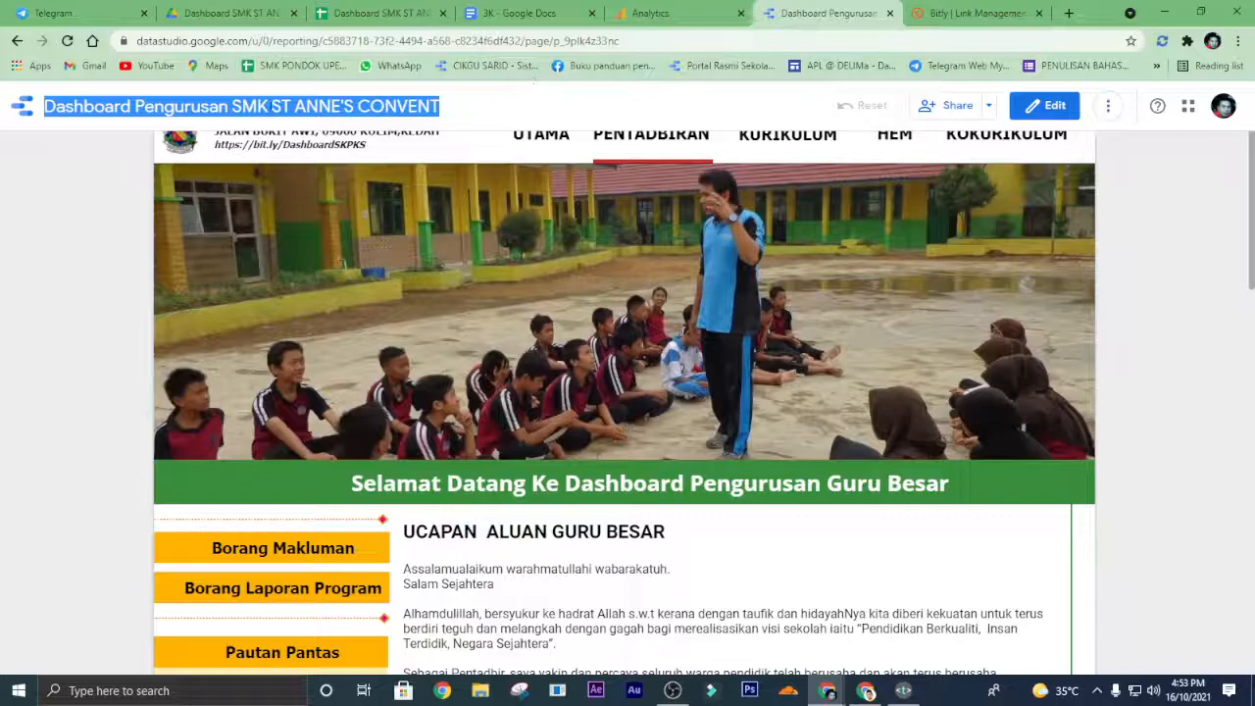
click(265, 105)
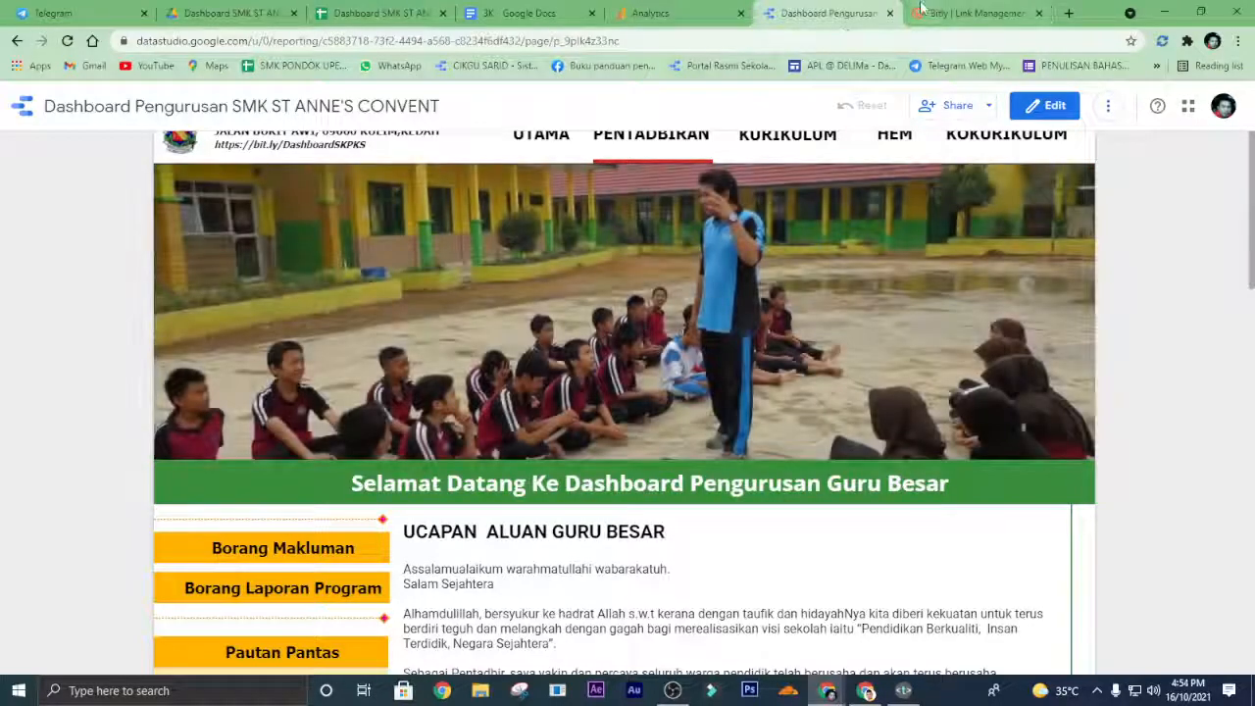
click(973, 12)
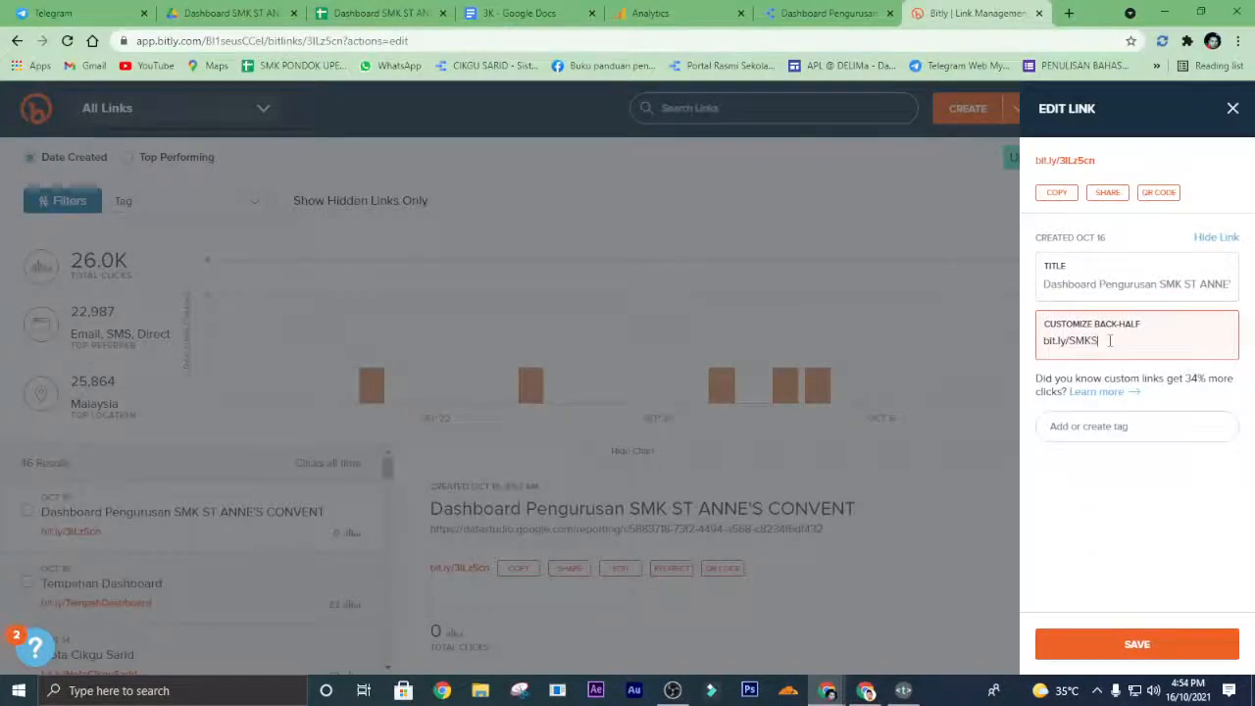
click(1124, 638)
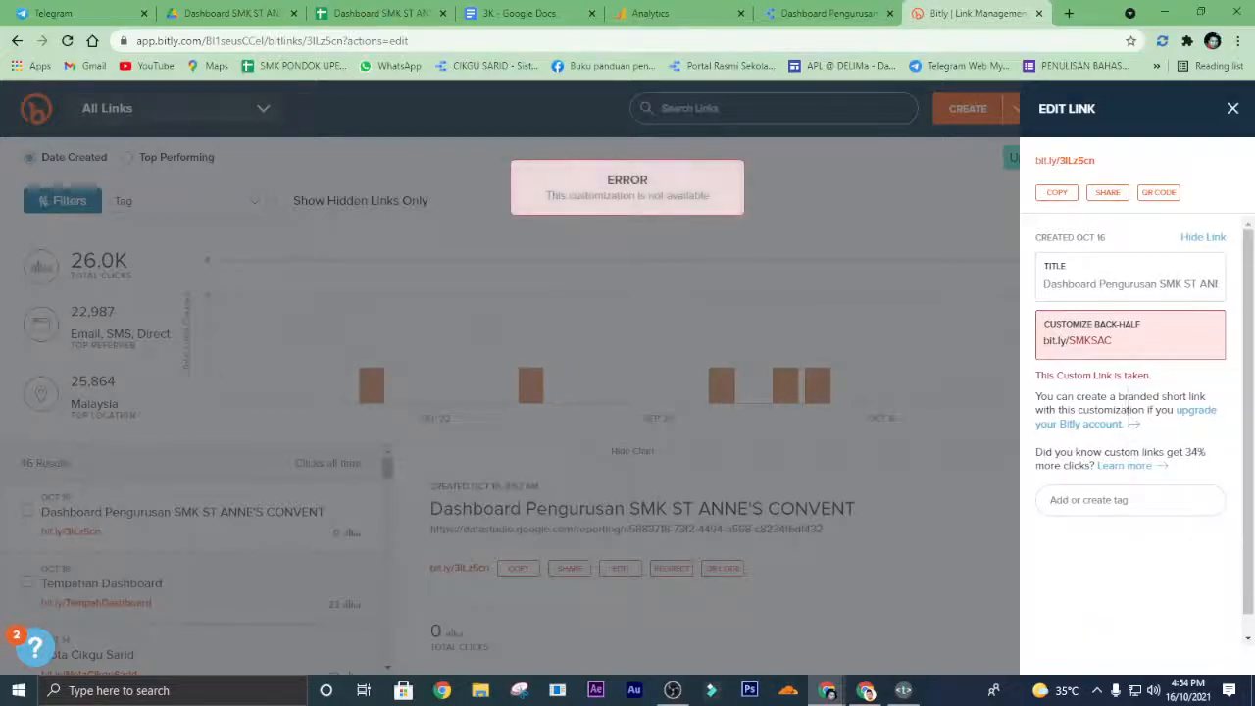
Set the Bitly link's back-half to DashboardSMKSAC, save it and copy the short link.
click(1131, 348)
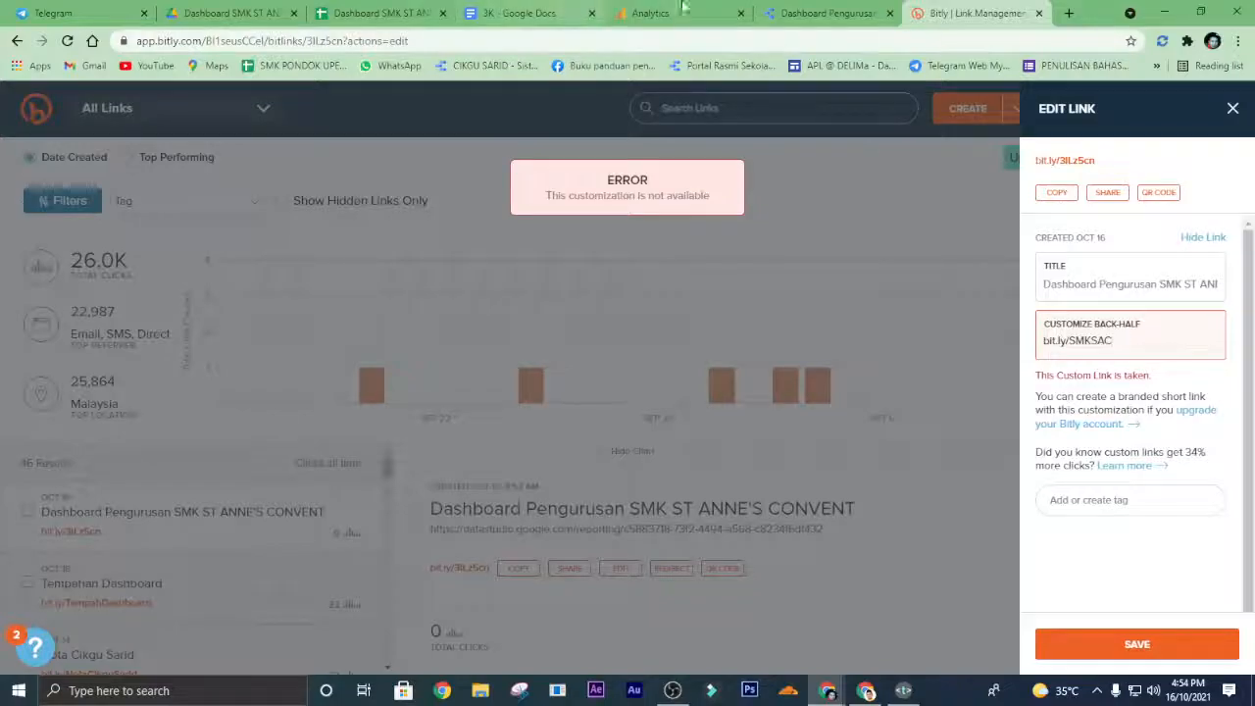
click(811, 11)
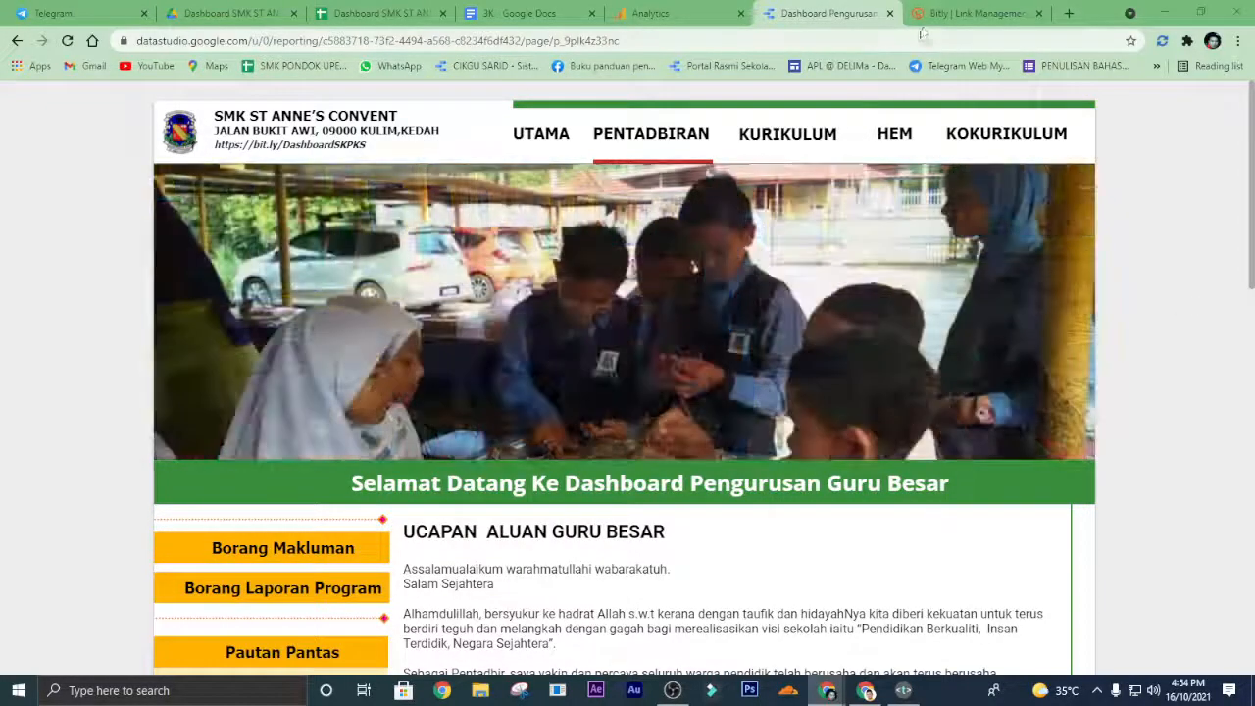
click(975, 14)
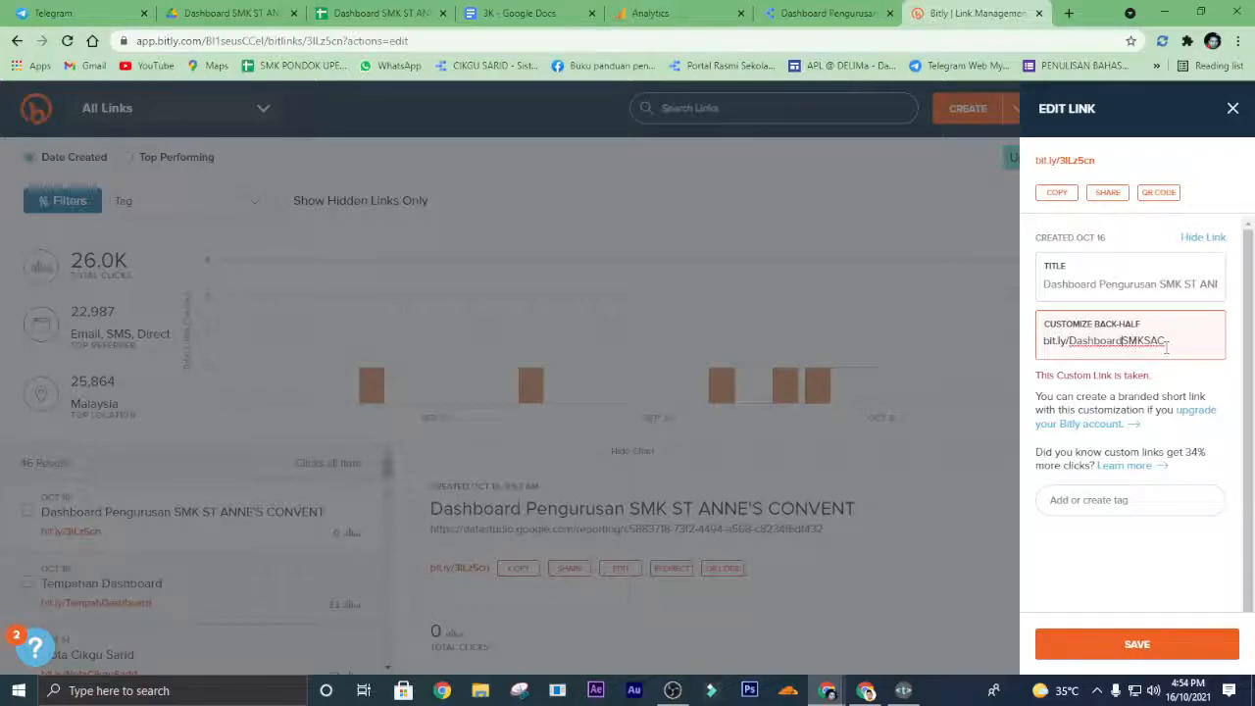
click(1169, 645)
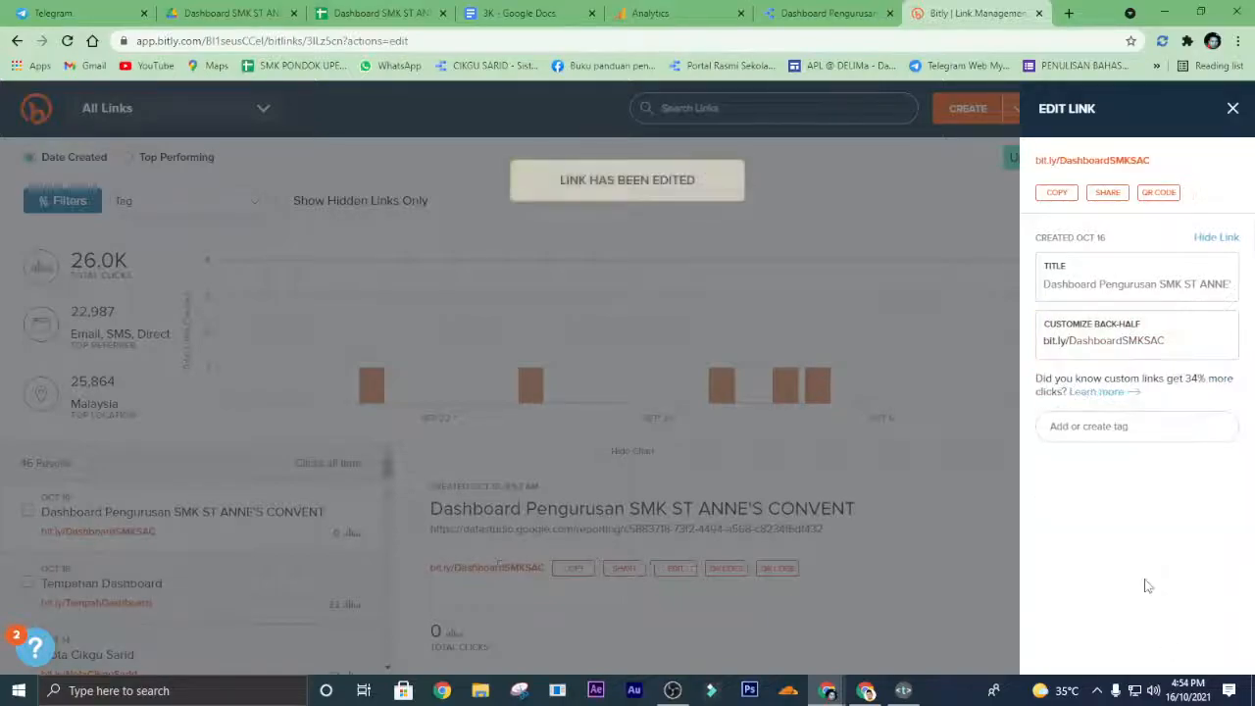
click(1061, 197)
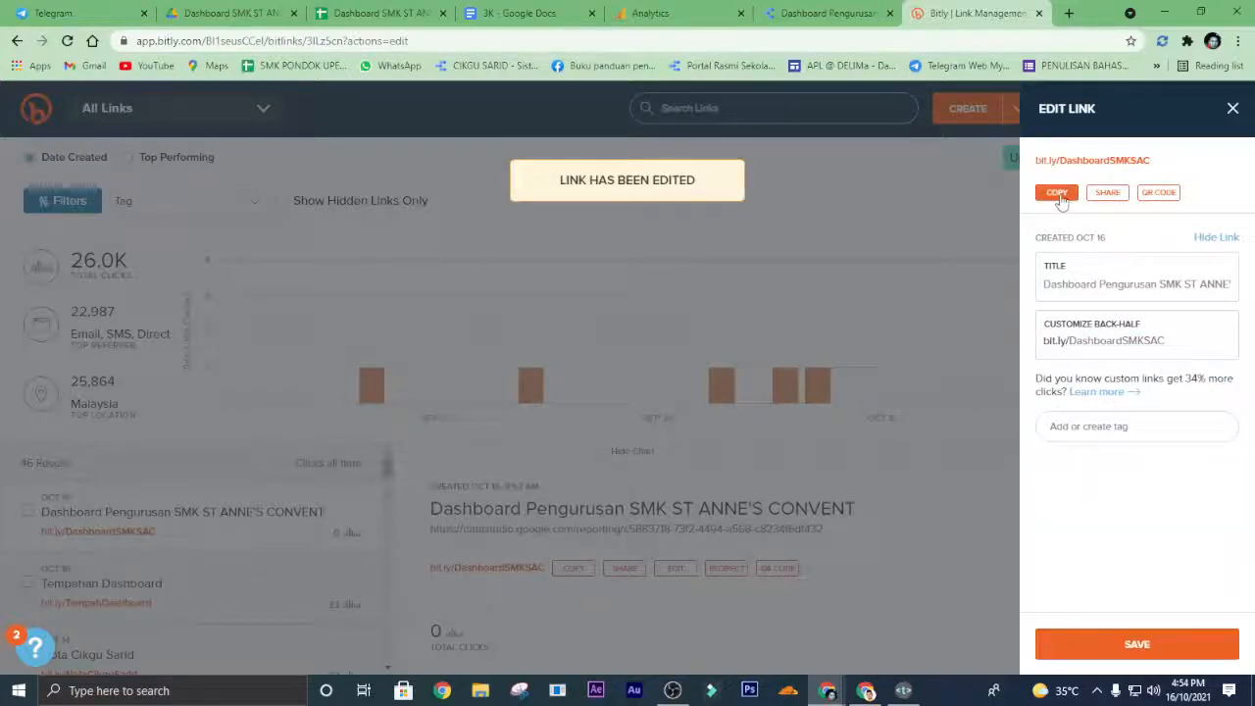
click(802, 15)
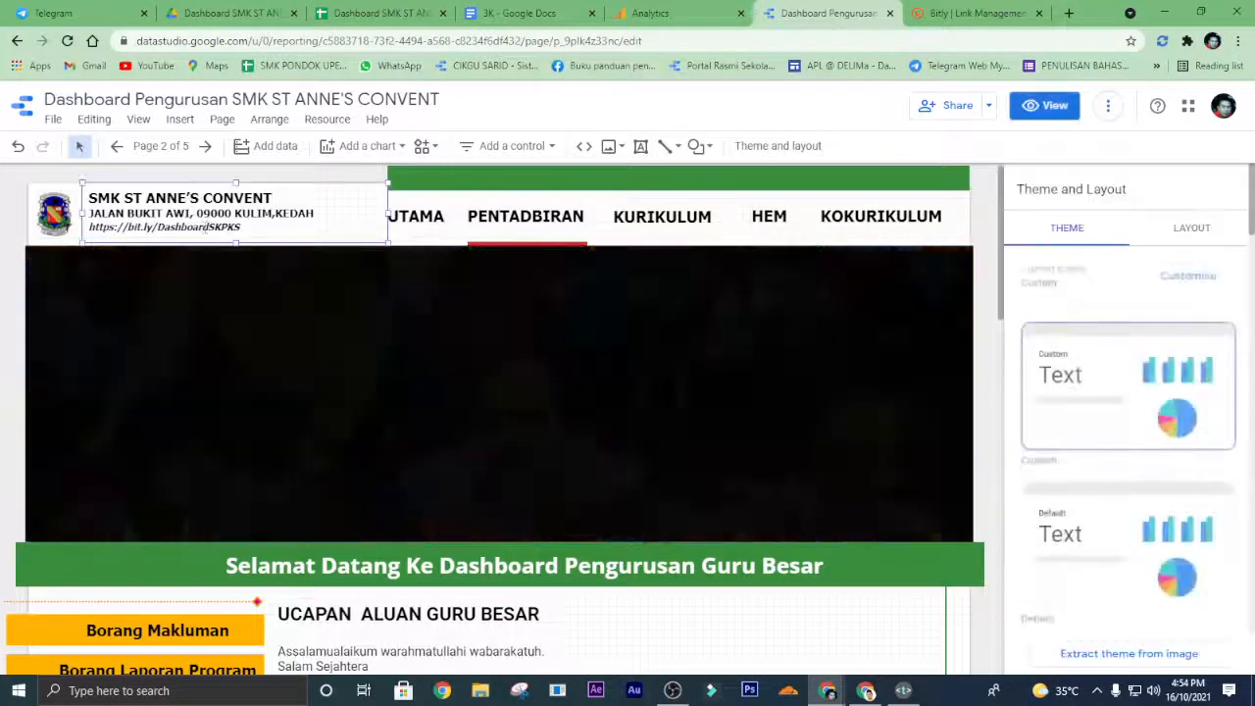
double_click(201, 227)
drag(162, 226, 93, 227)
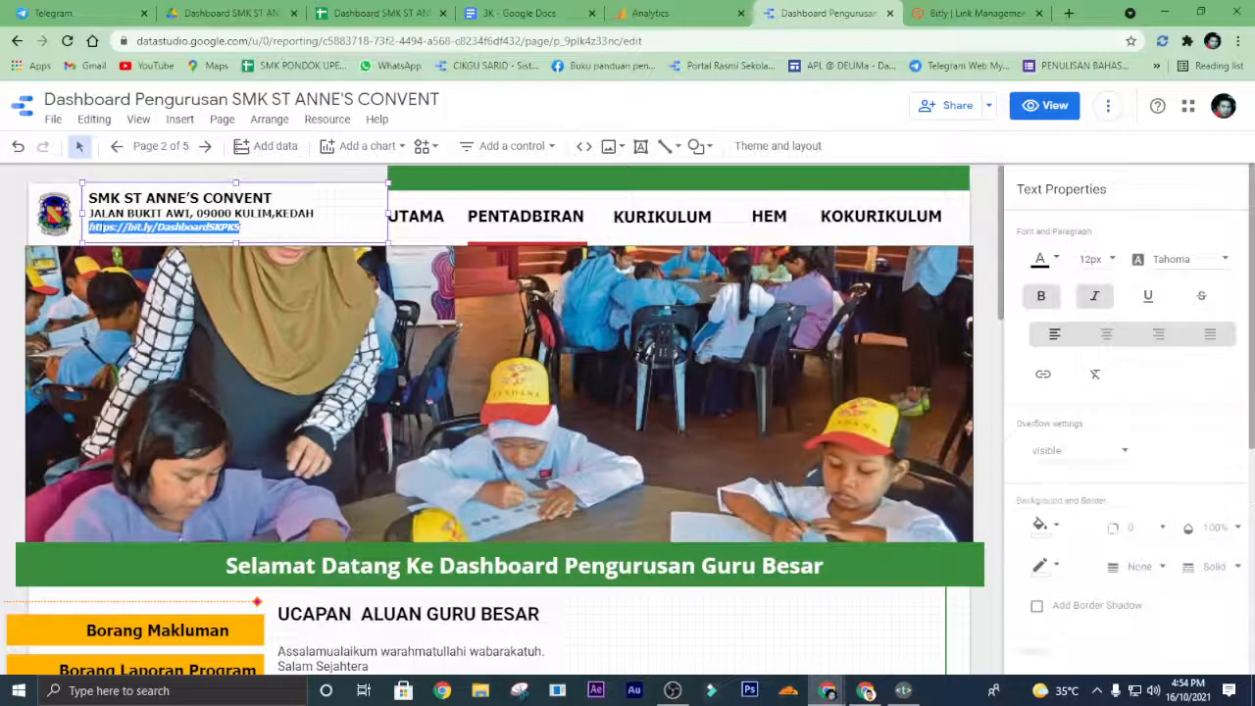
right_click(95, 227)
click(172, 321)
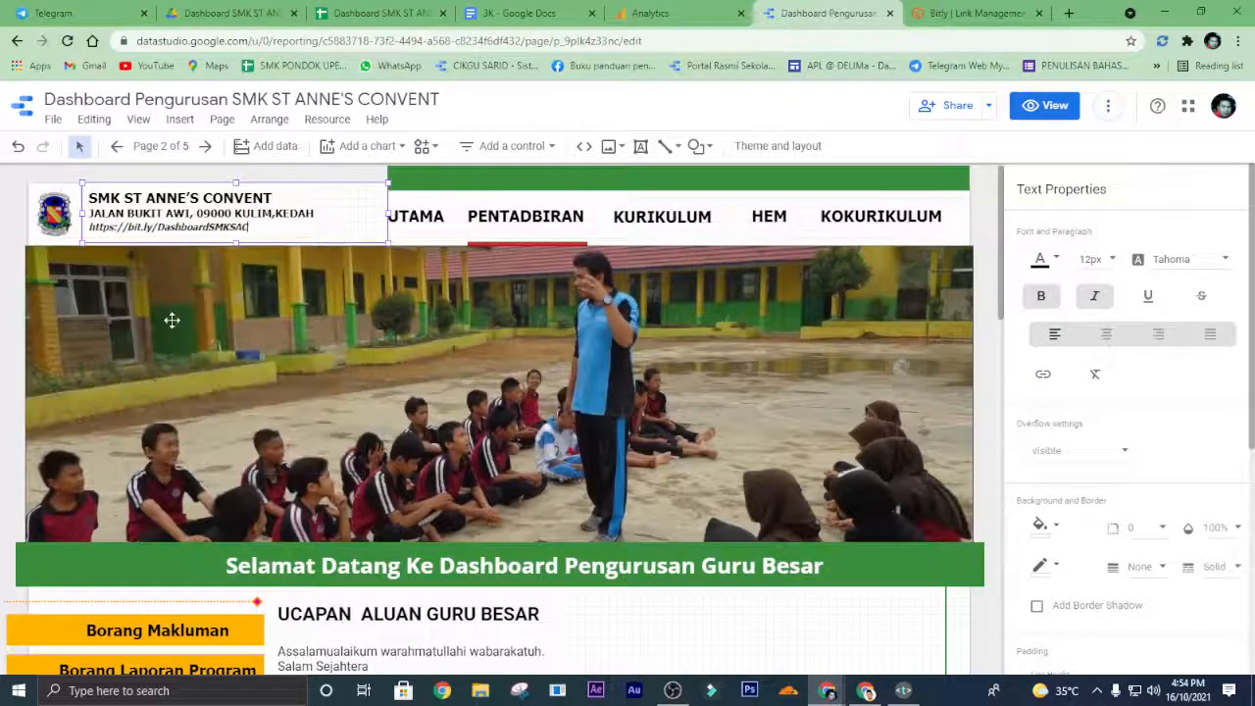
Refresh the dashboard's data in view mode and look over the UTAMA page.
click(1044, 104)
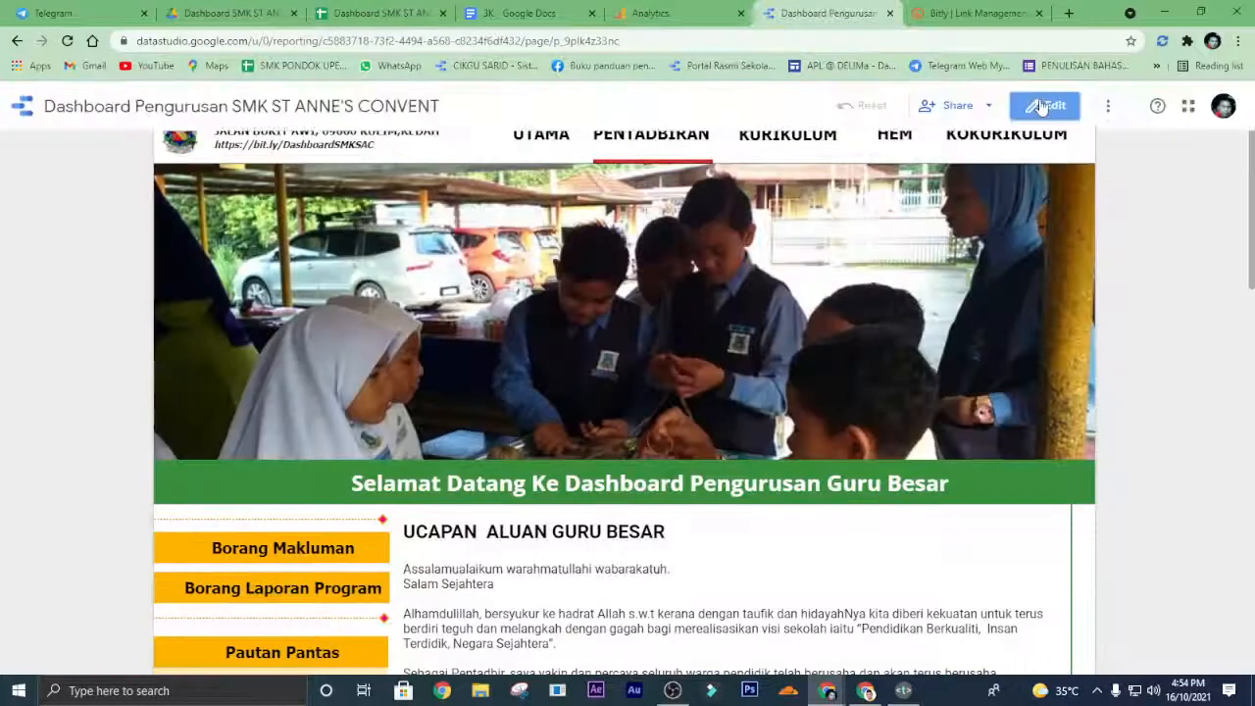
click(1108, 105)
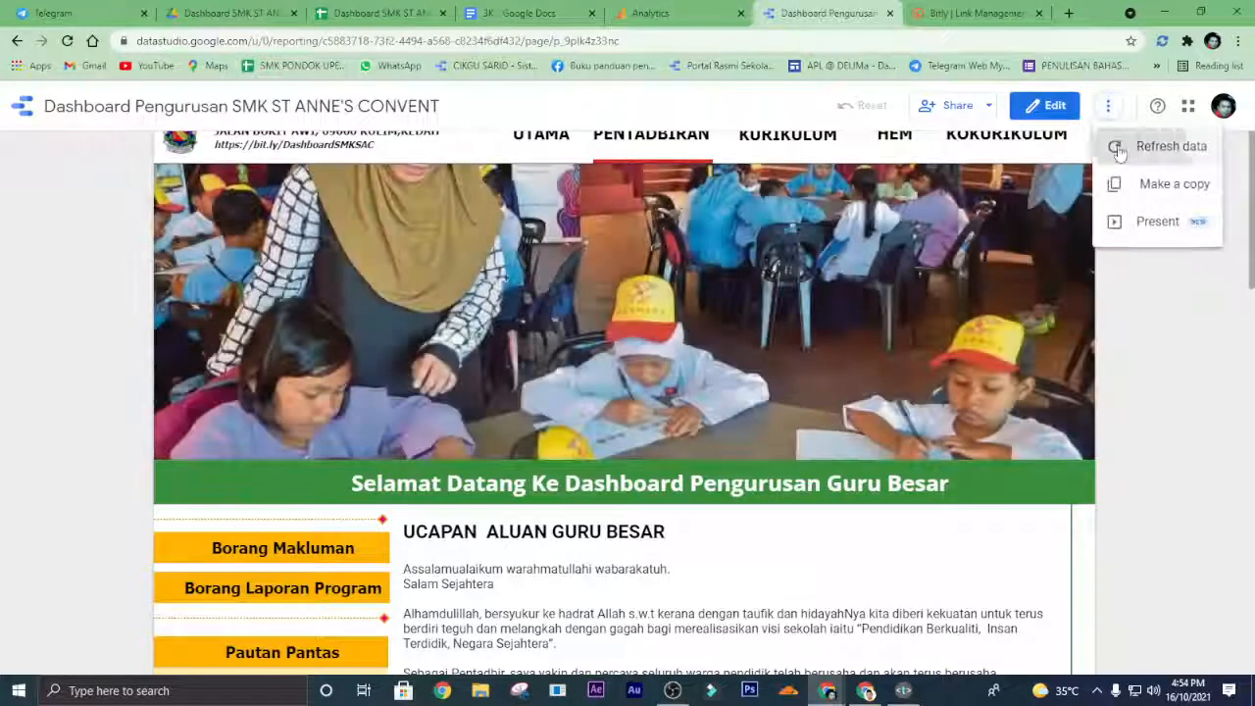
click(1115, 146)
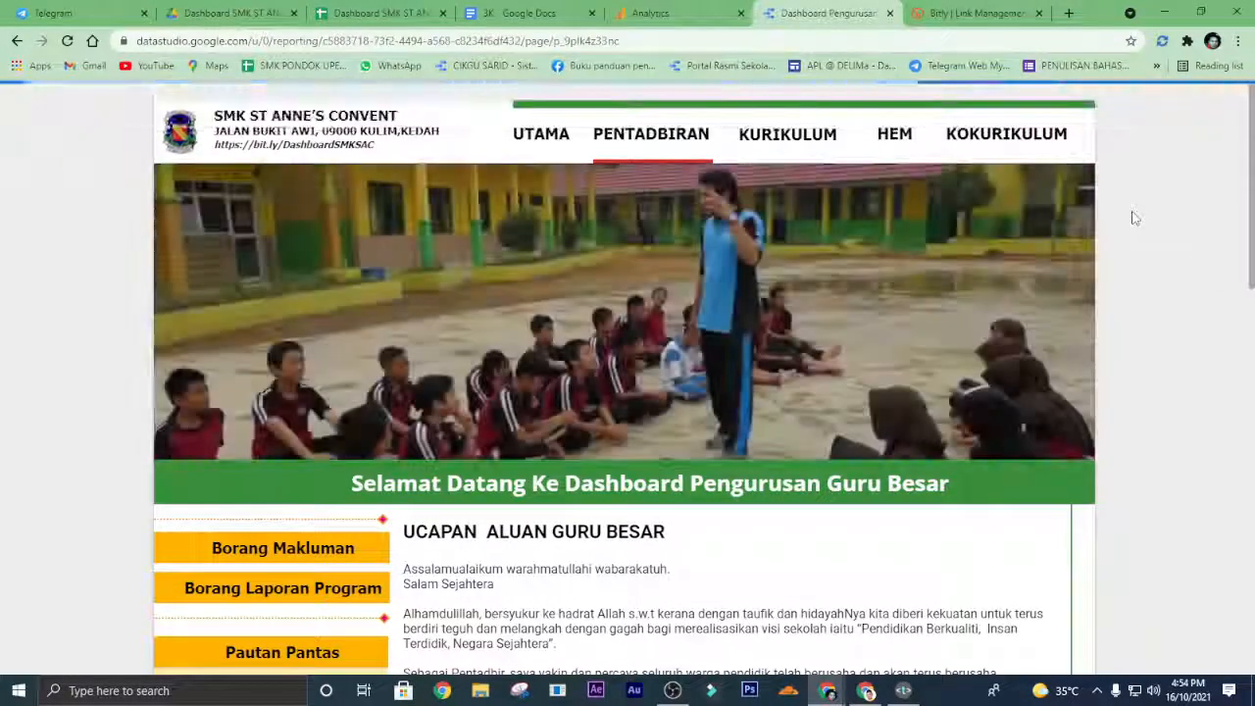
click(541, 137)
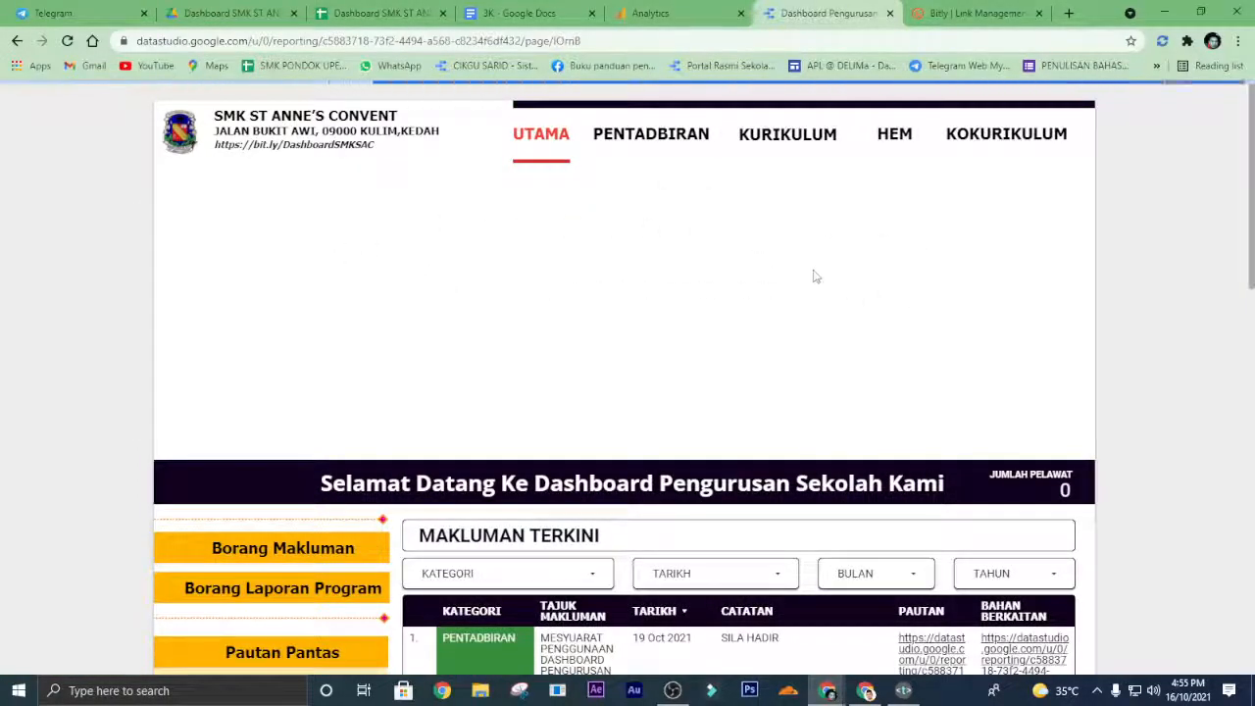
scroll(1173, 220, down, 5)
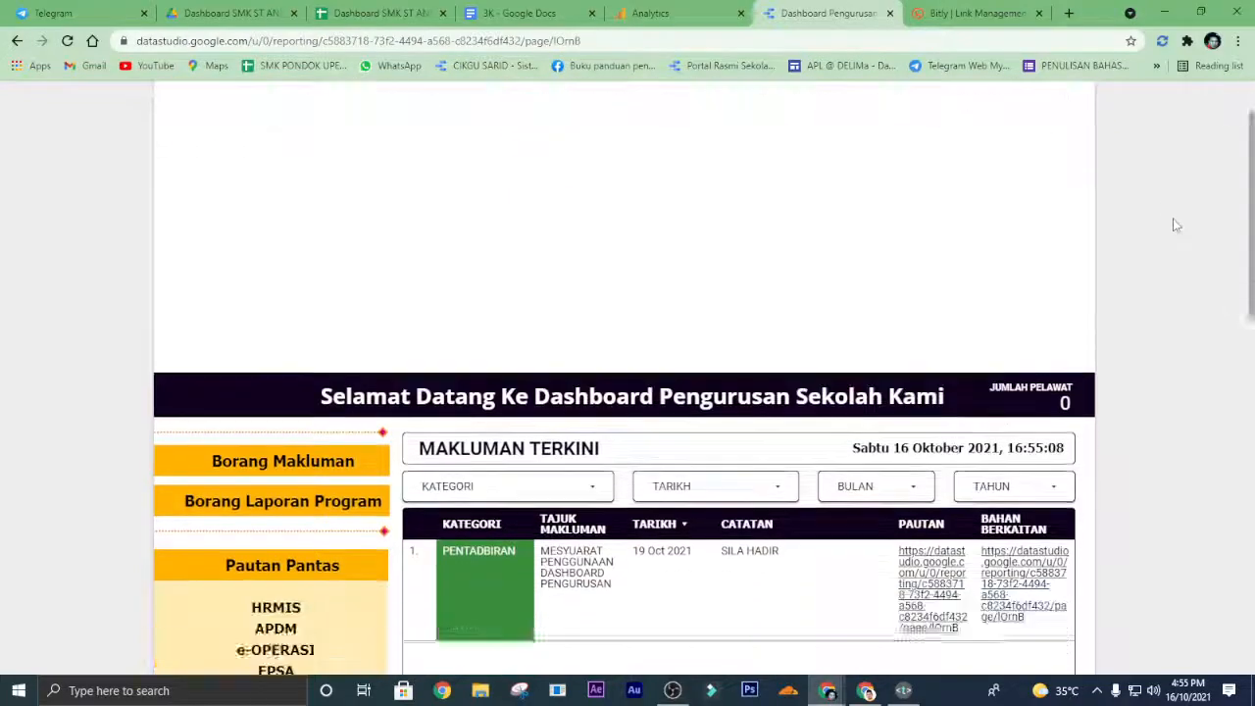
scroll(1128, 224, up, 5)
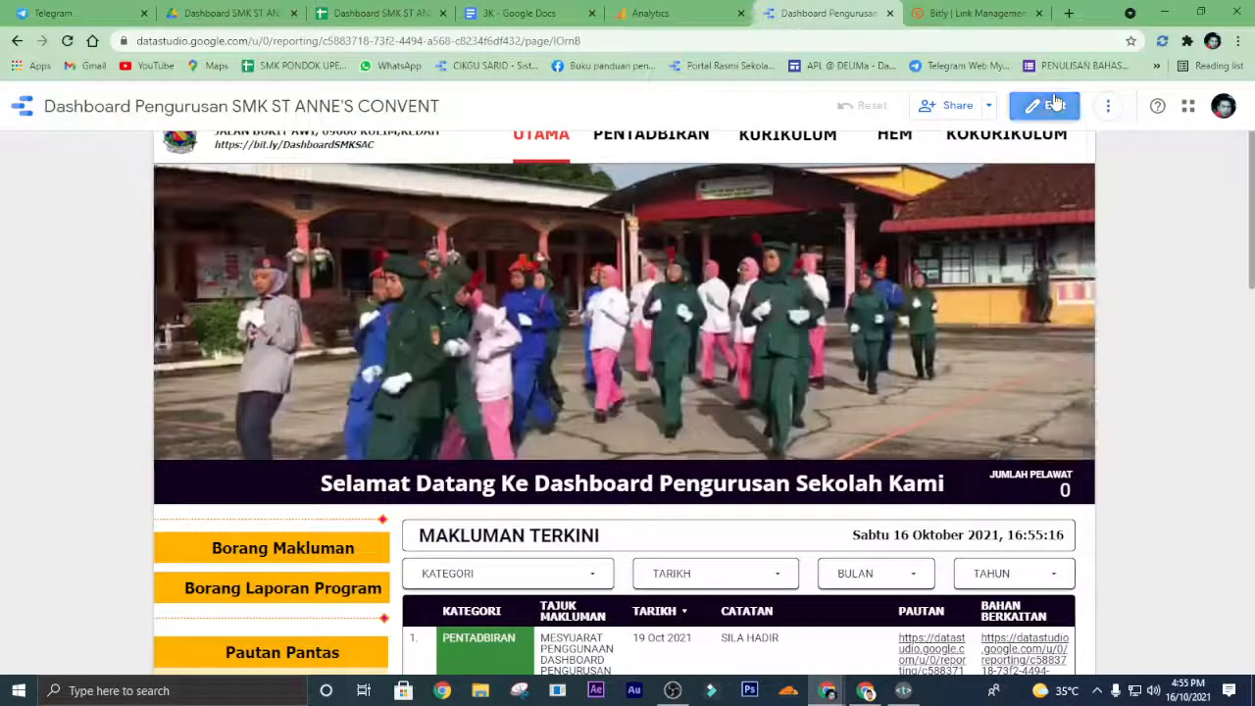
Reopen the report for editing and copy the external content URL of the UTAMA page's embedded photo slideshow.
click(1055, 103)
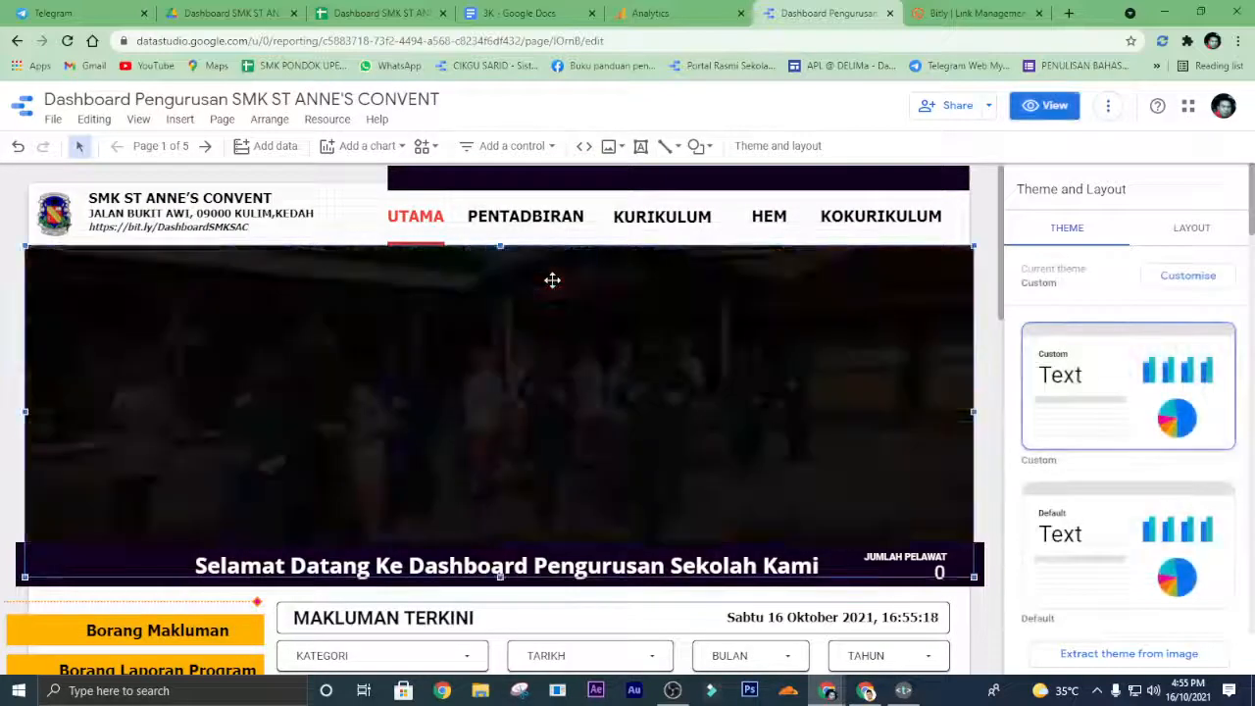
click(627, 303)
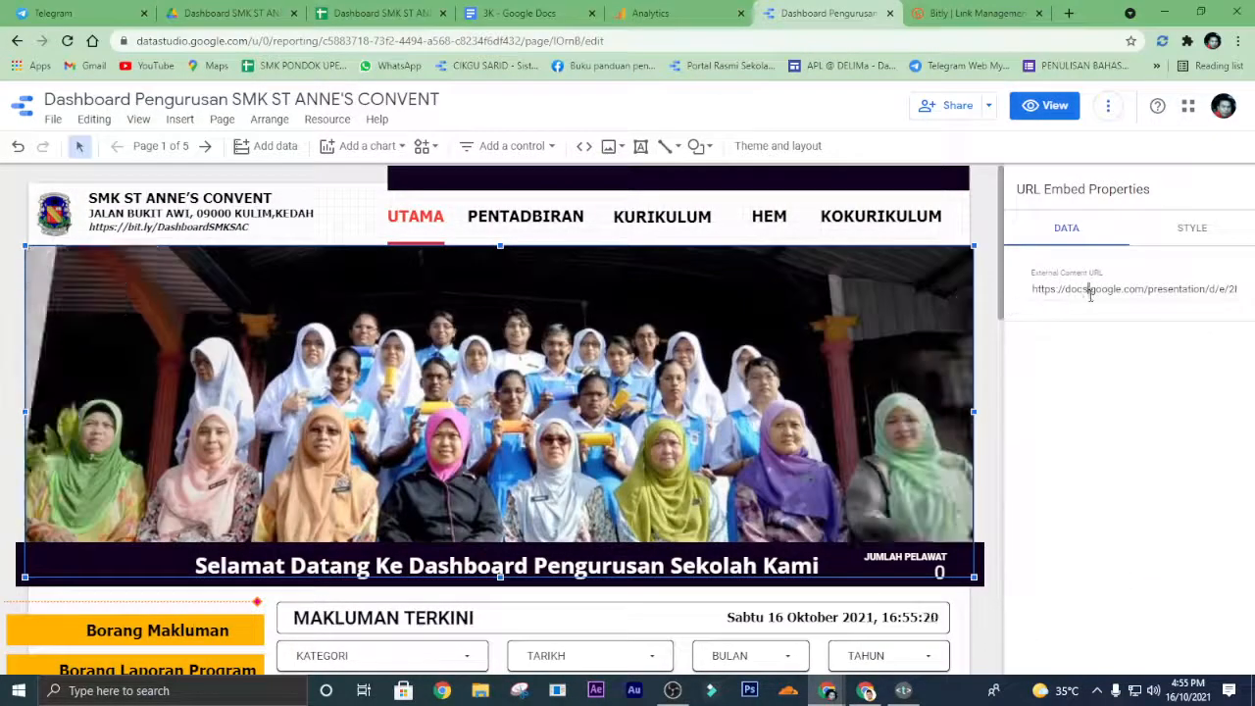
triple_click(1085, 290)
right_click(1091, 300)
click(1017, 354)
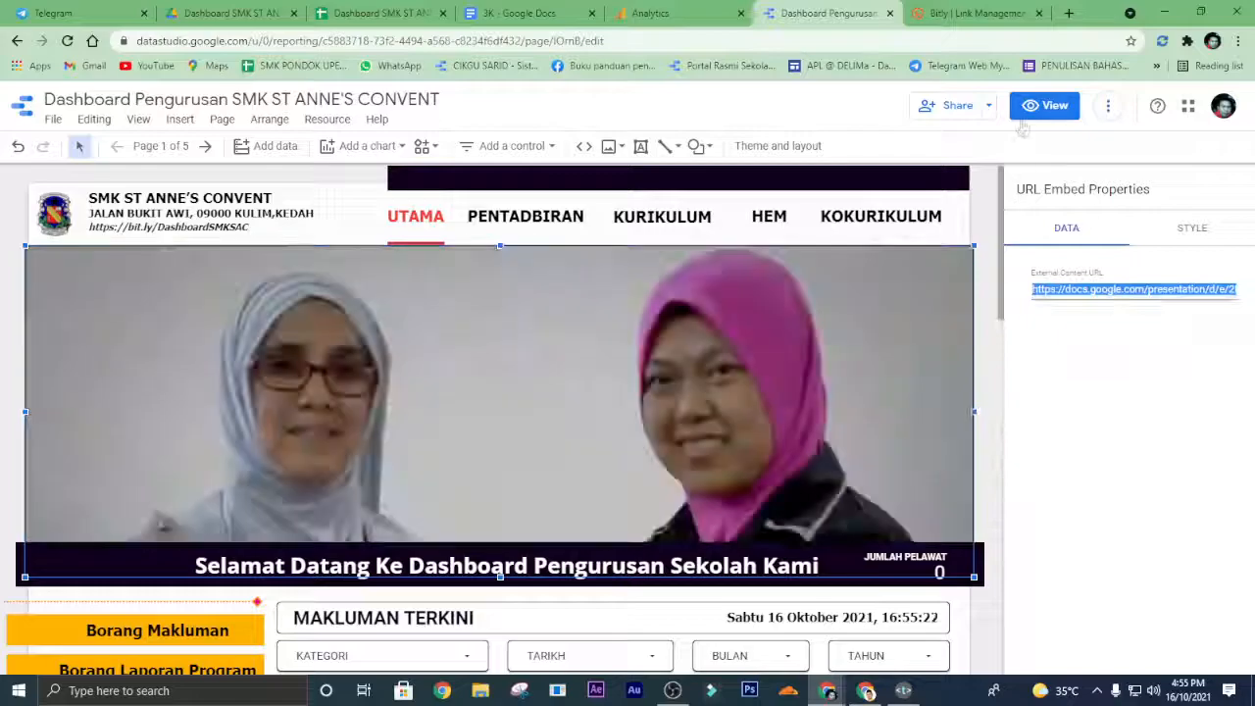
Replace the PENTADBIRAN page slideshow's external content URL with the copied one and show the page in view mode.
click(1044, 105)
click(663, 143)
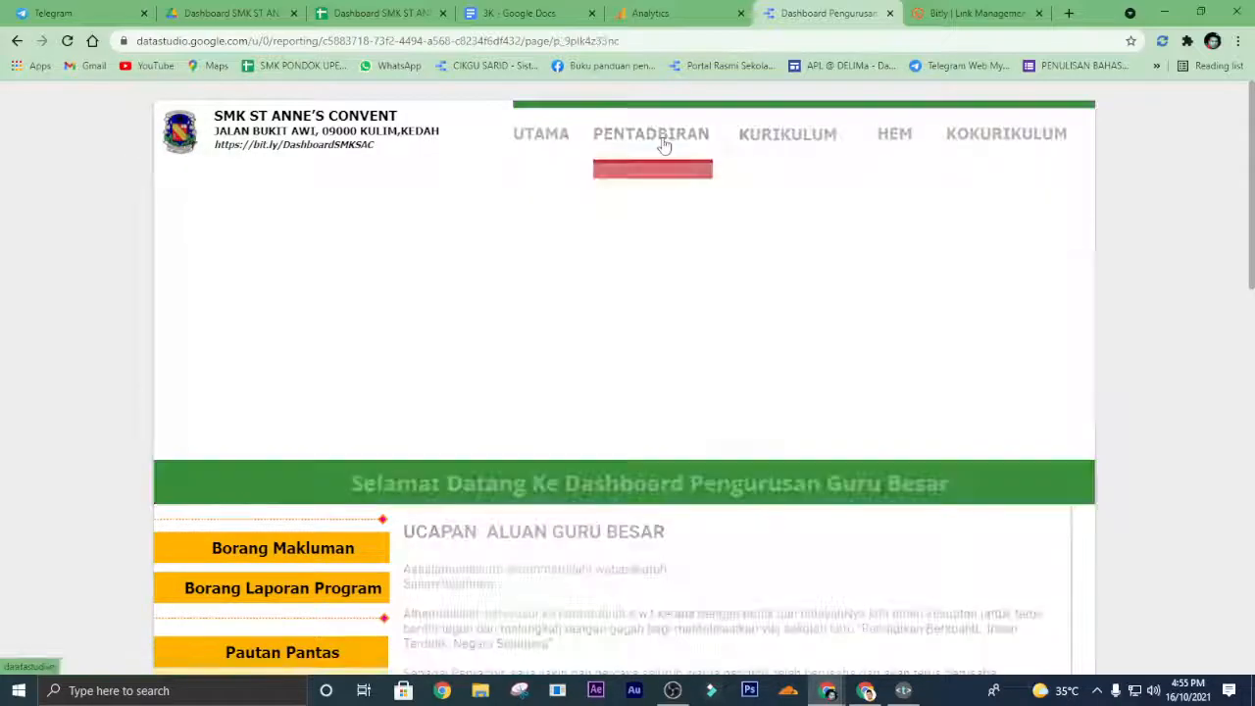
mouse_move(1049, 100)
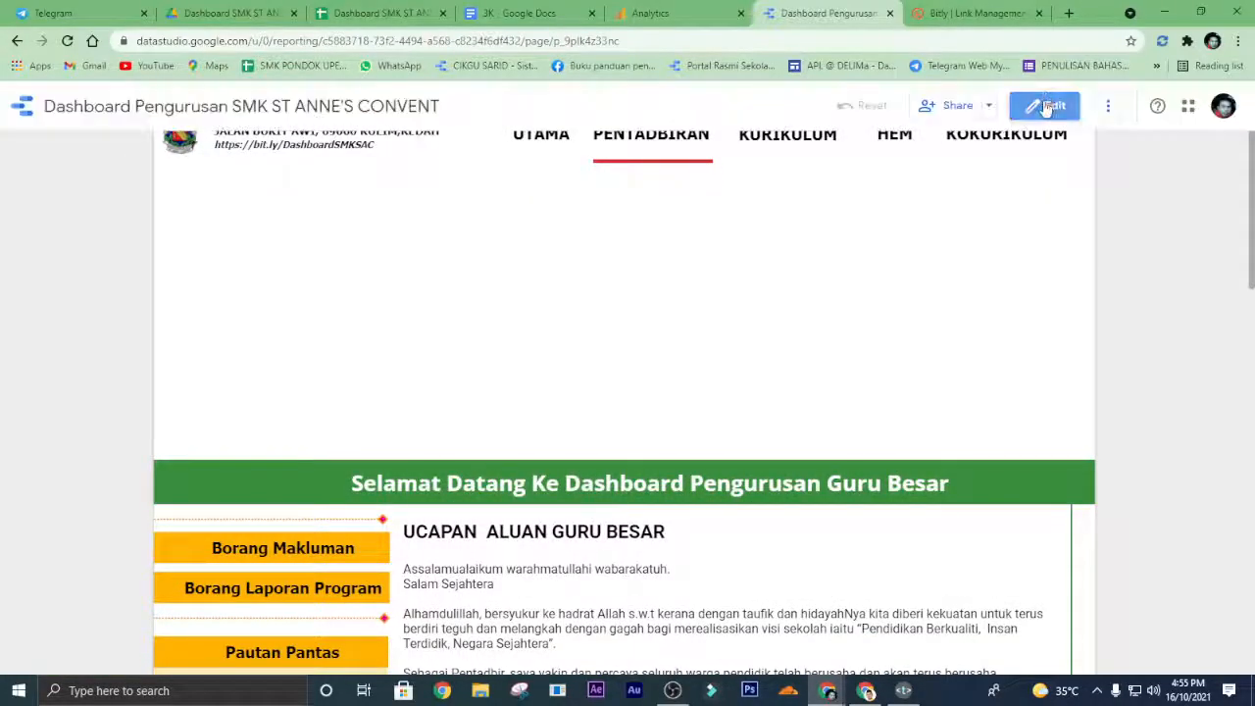
double_click(672, 184)
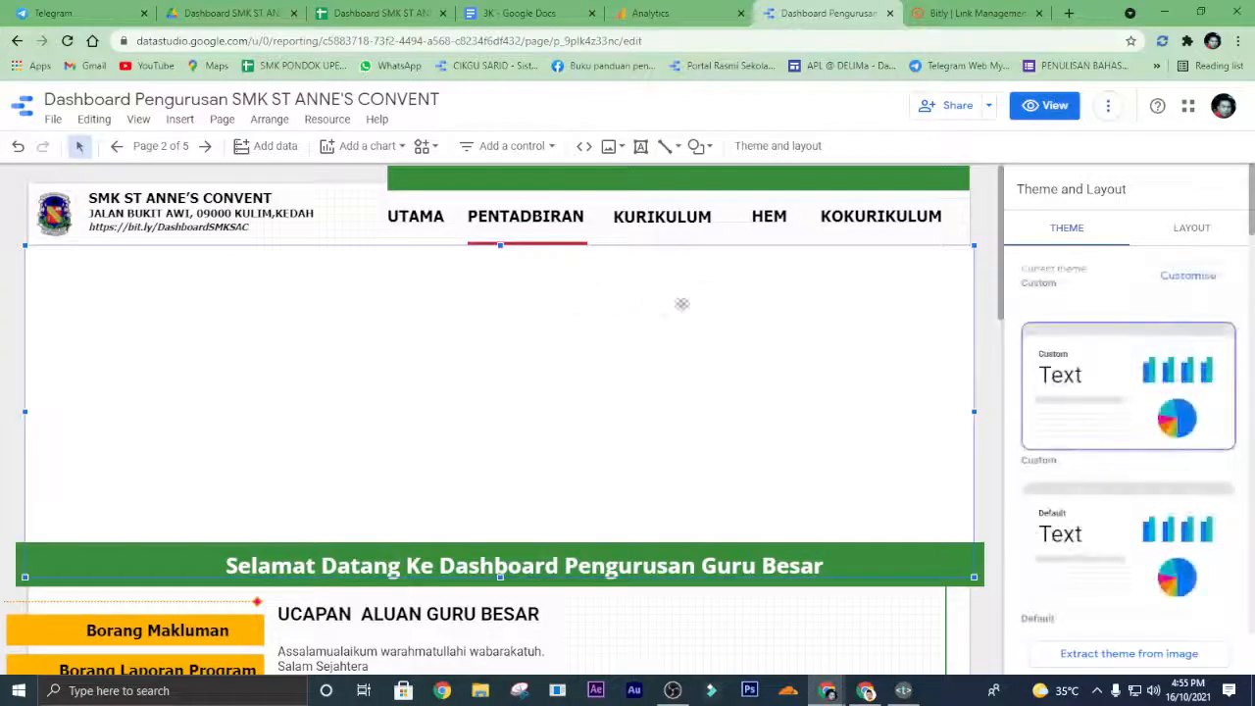
triple_click(1083, 289)
right_click(1084, 290)
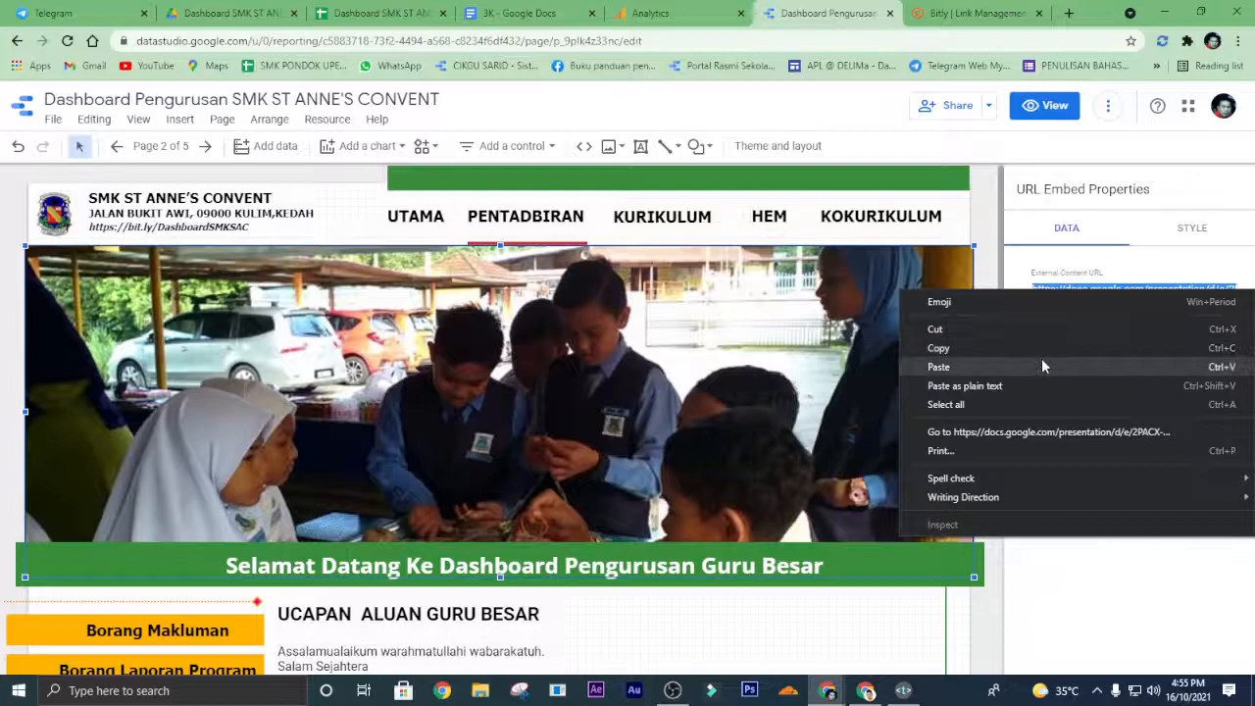
click(1042, 365)
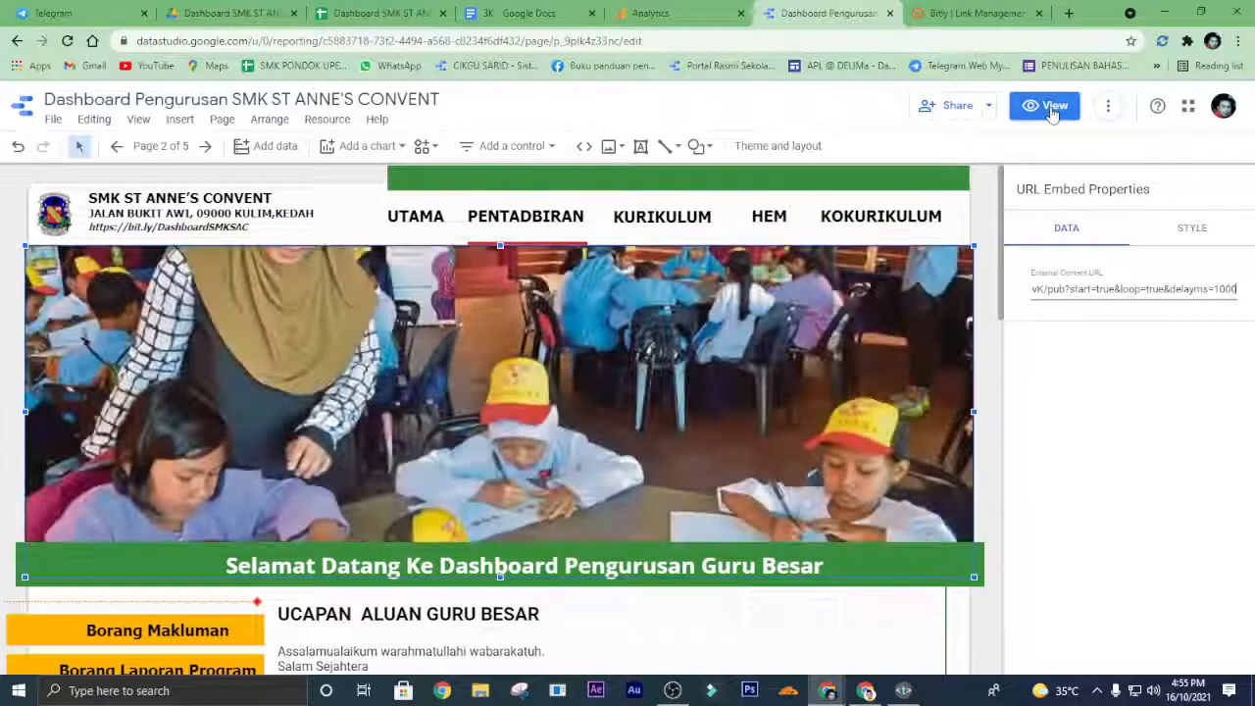
click(1052, 113)
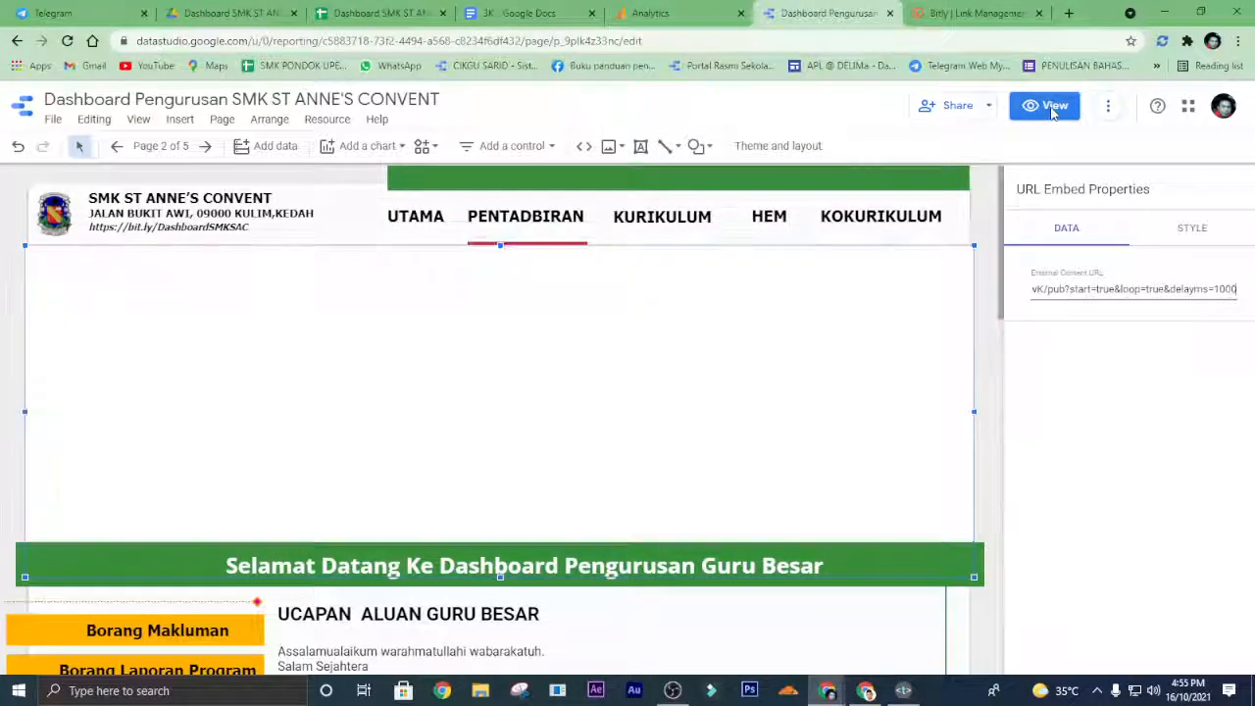
click(1050, 113)
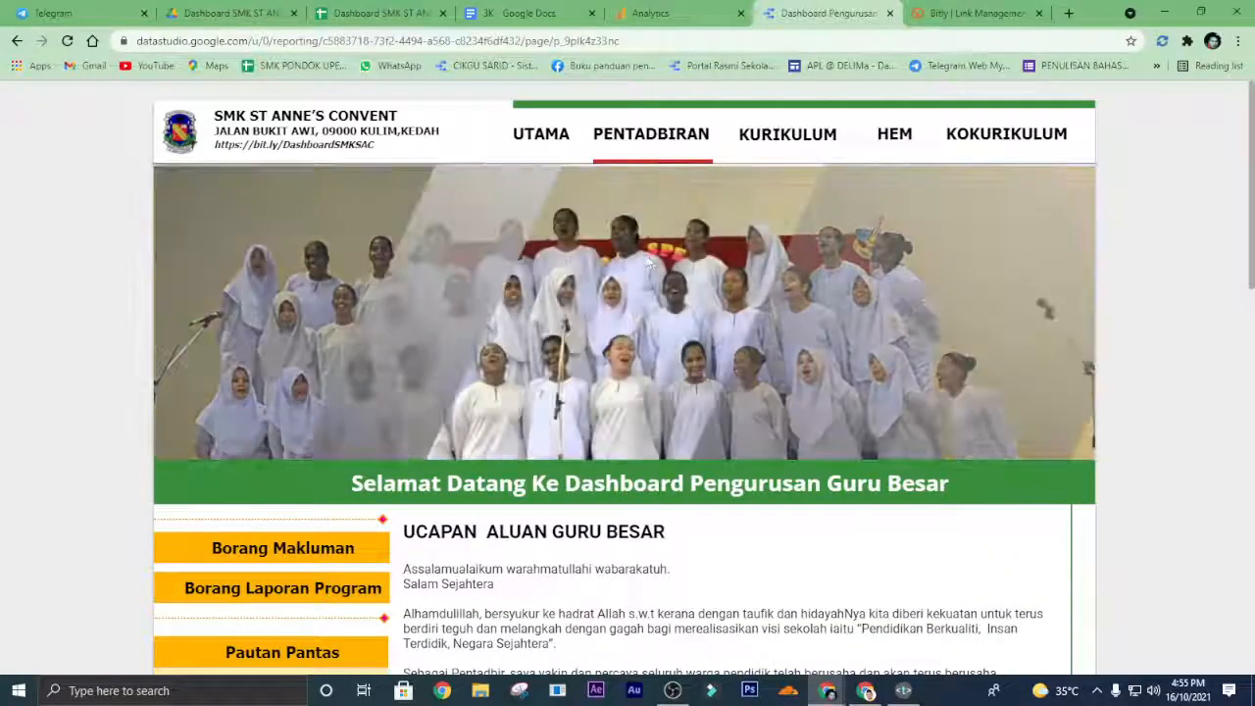
Replace the KOKURIKULUM page slideshow's external content URL with the copied one and show the page in view mode.
click(779, 136)
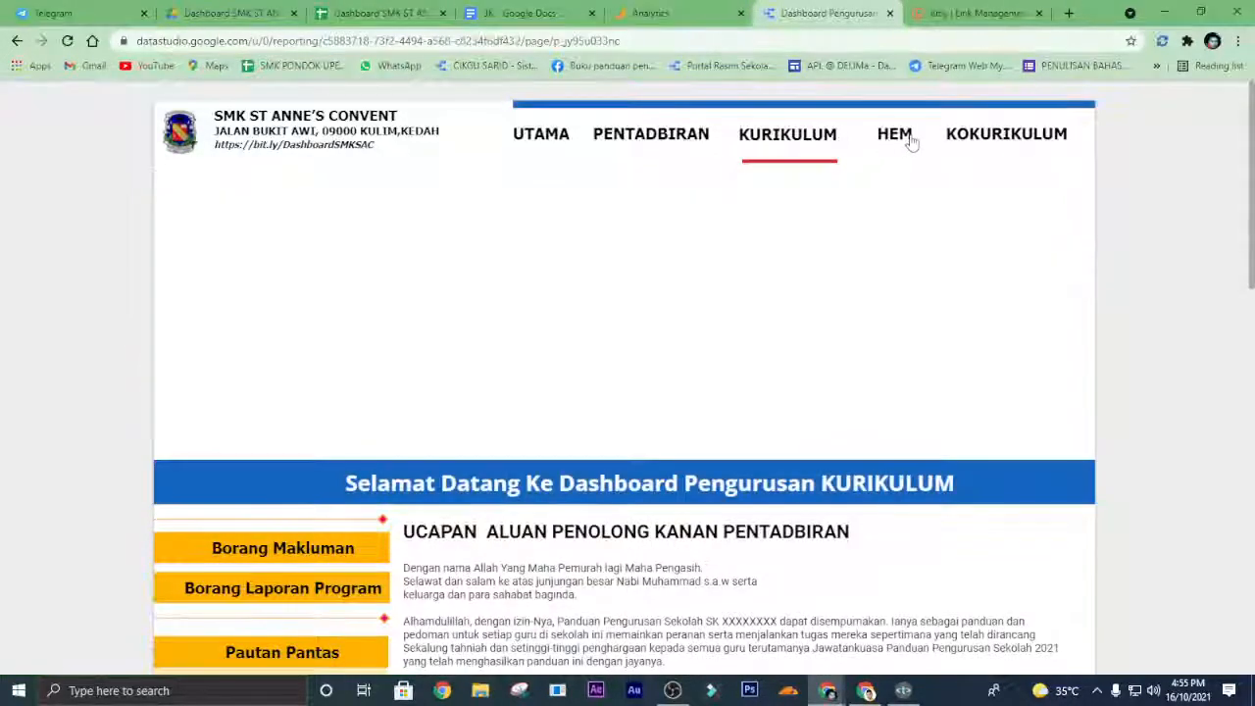
click(995, 144)
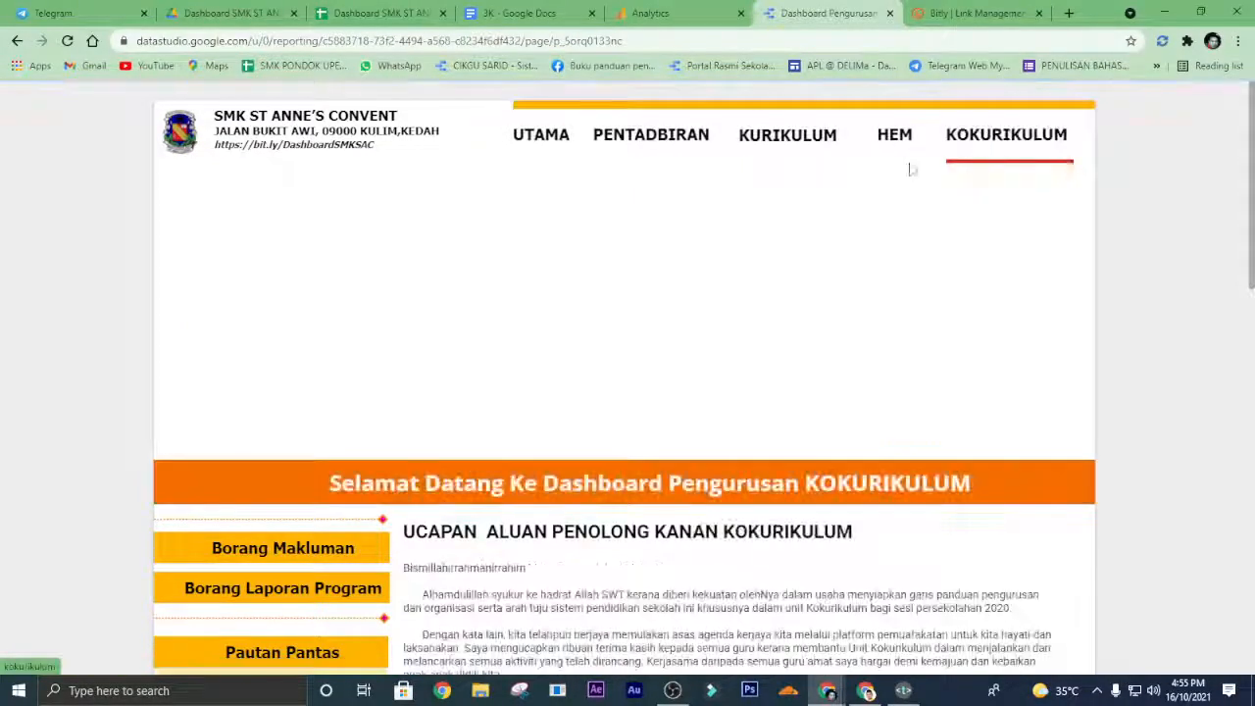
mouse_move(1052, 106)
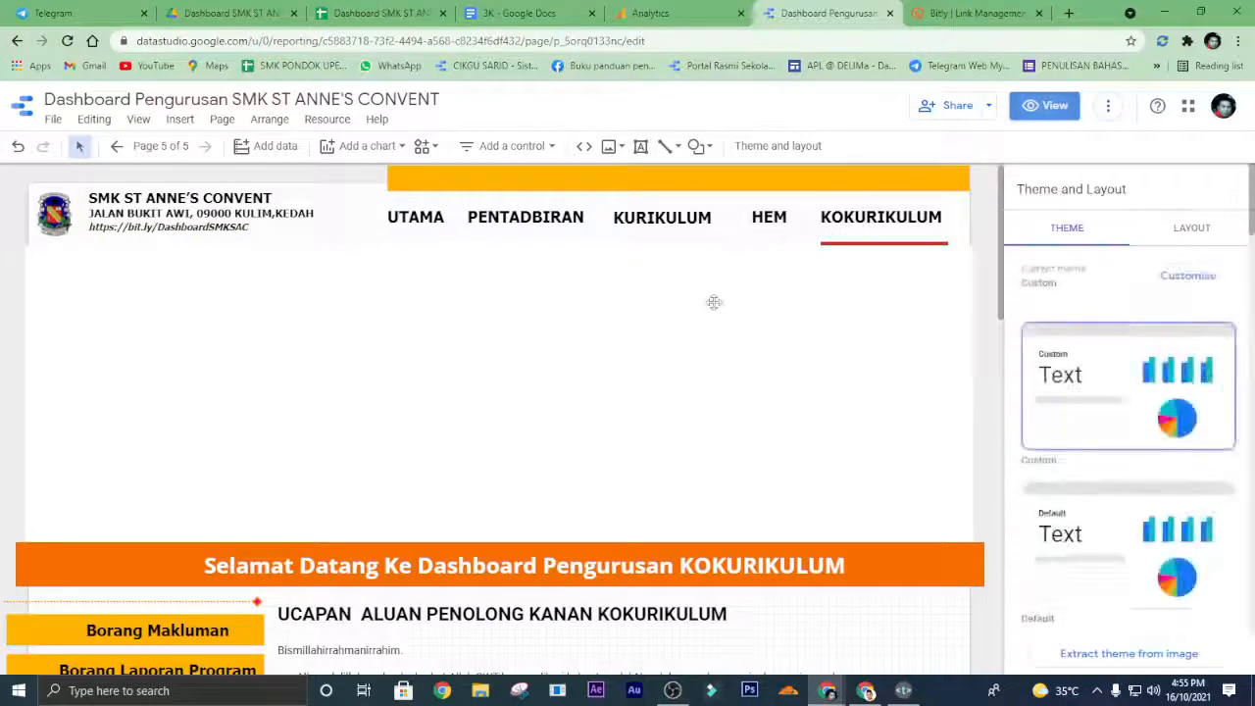
click(747, 306)
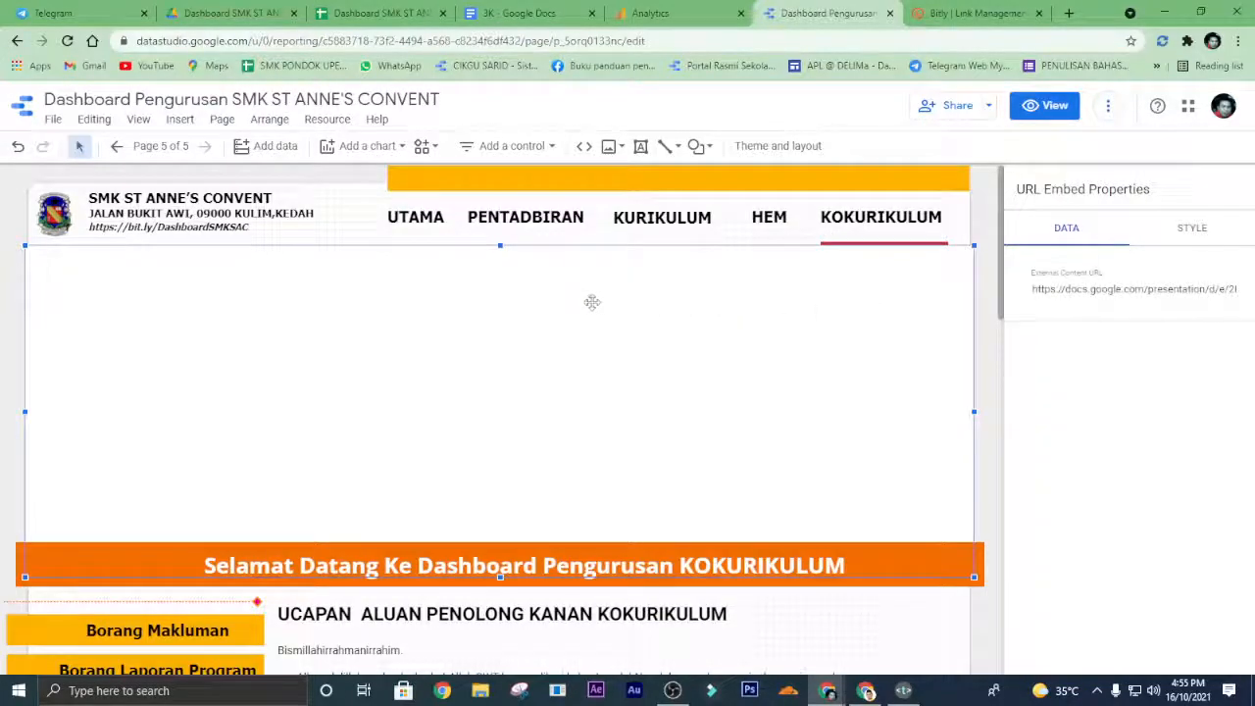
triple_click(1077, 288)
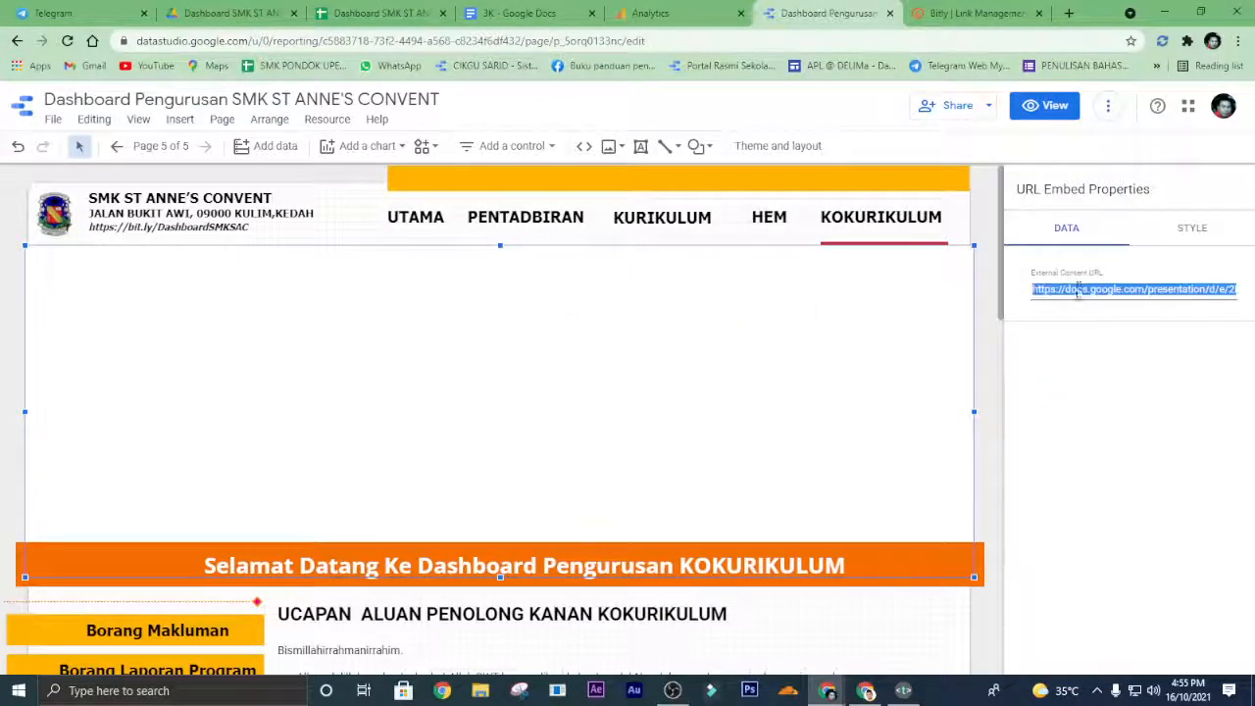
right_click(1077, 290)
click(1037, 365)
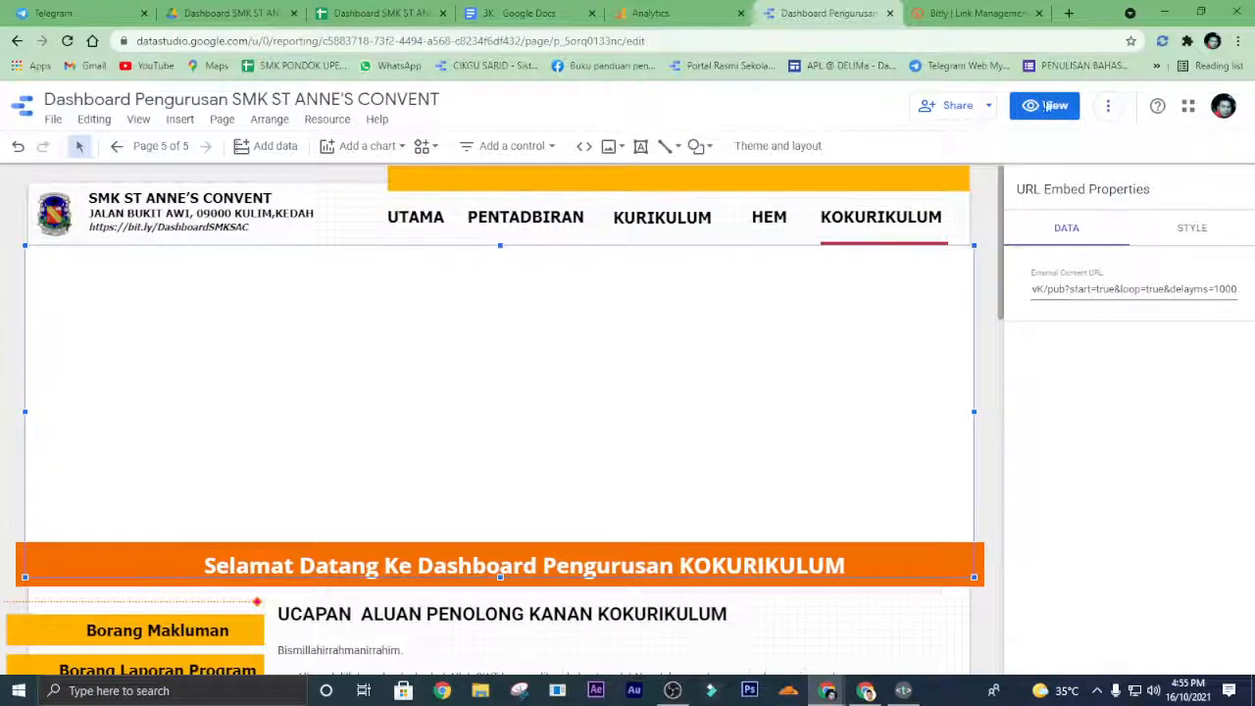
click(1052, 105)
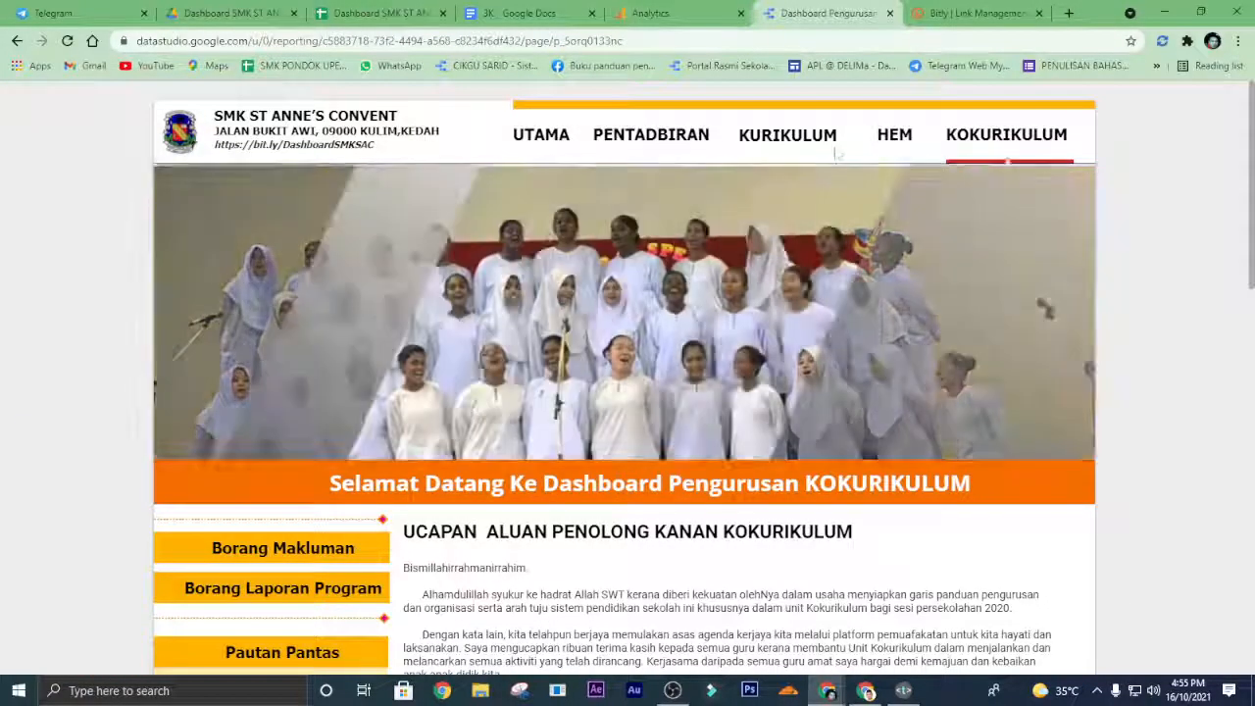
Review the UTAMA page's banner slideshow, MAKLUMAN TERKINI table and Pautan Pantas links in view mode.
click(542, 136)
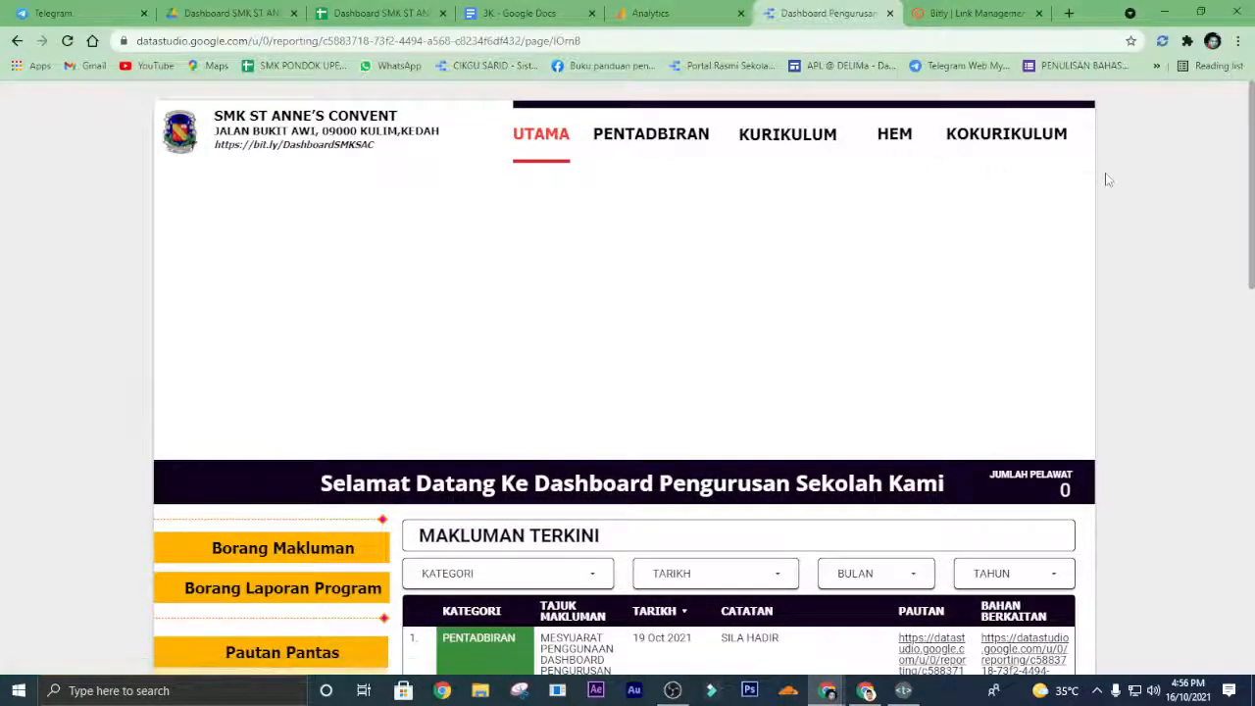
scroll(1153, 203, down, 3)
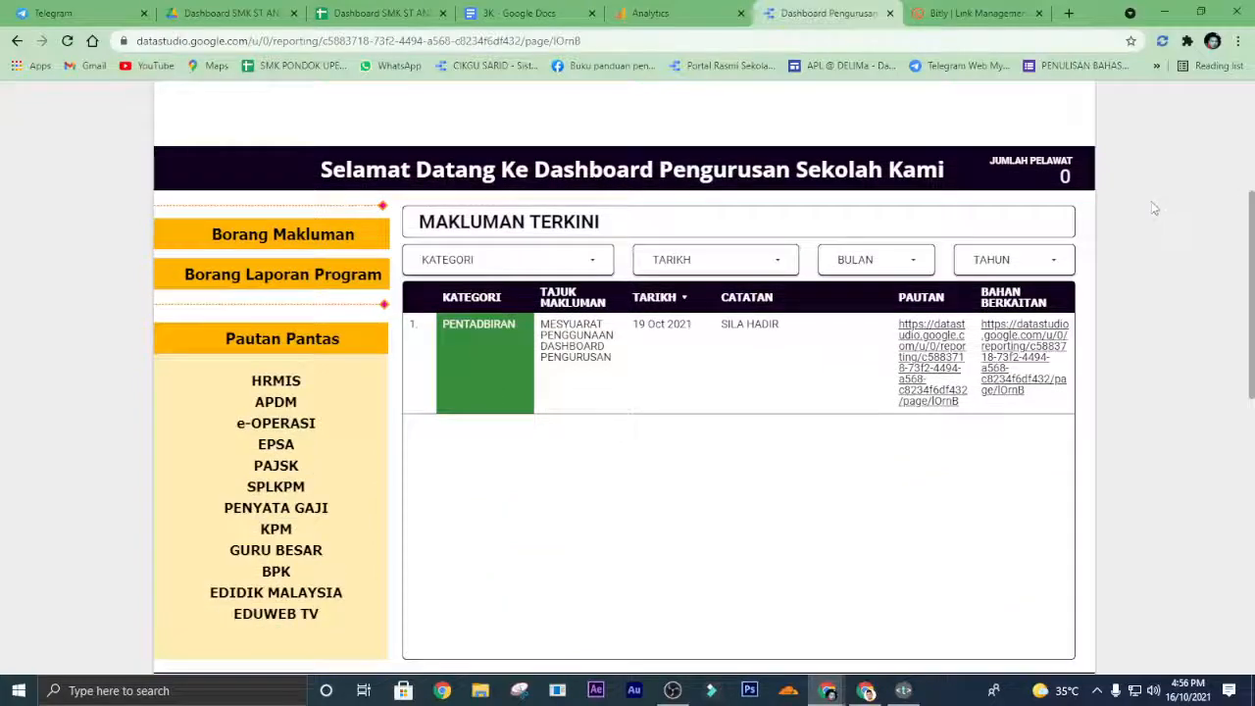
scroll(1153, 206, up, 3)
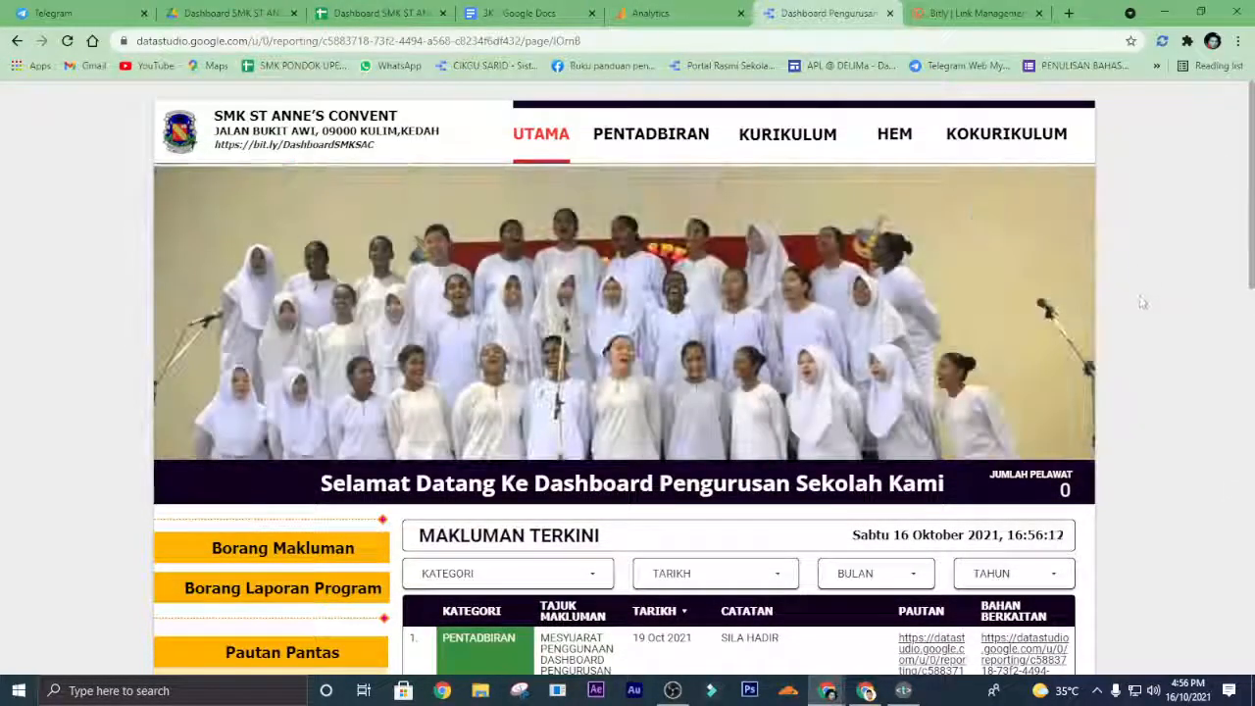
scroll(1128, 304, down, 2)
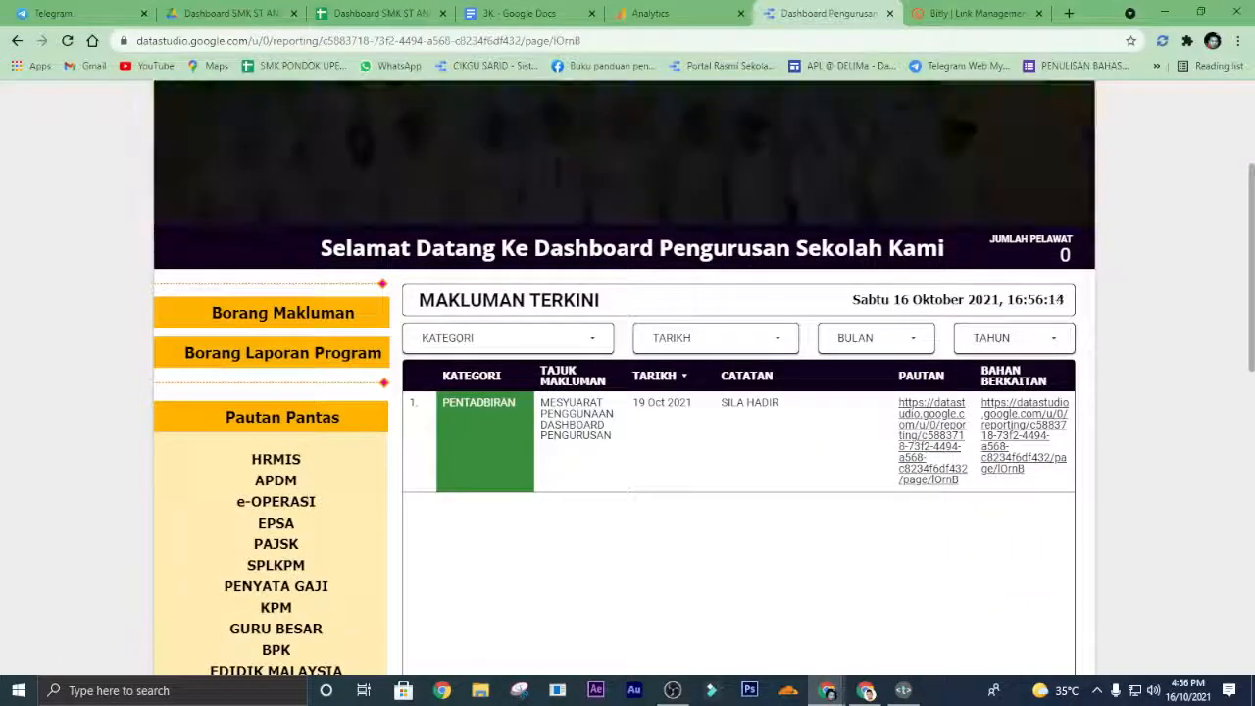